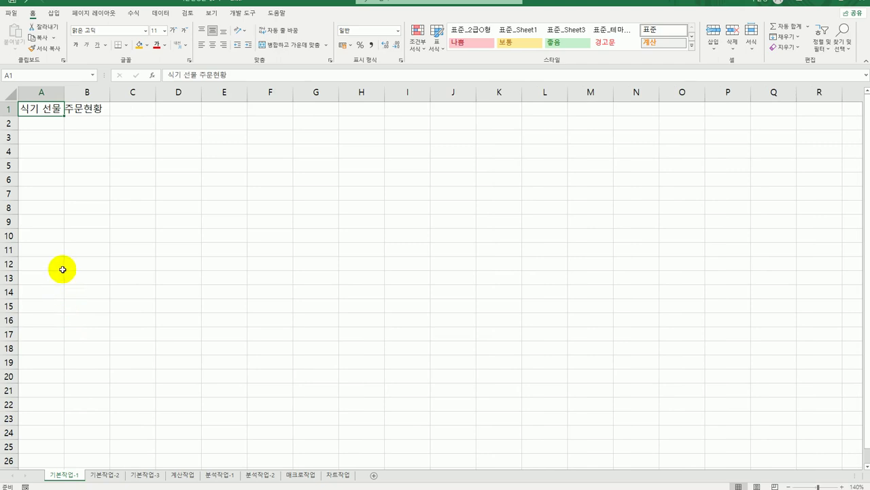
{"action": "left_click", "coordinate": [59, 142]}
{"action": "left_click_drag", "start_coordinate": [60, 142], "coordinate": [333, 275]}
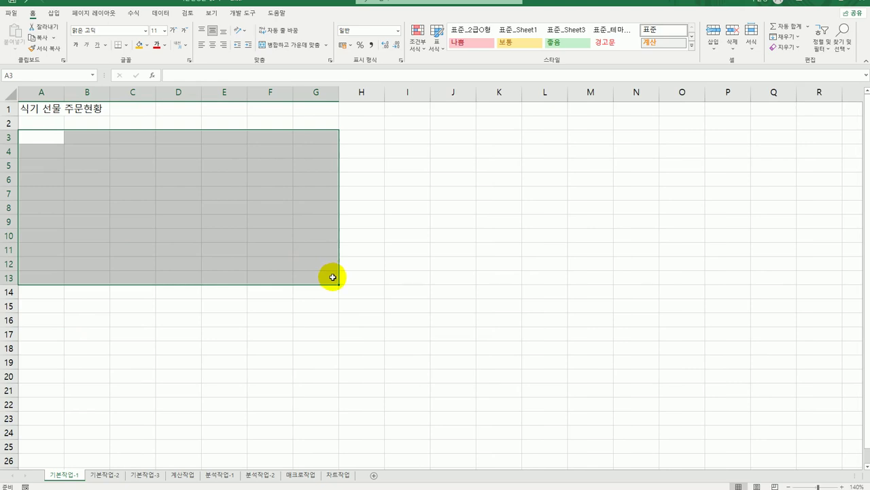
{"action": "left_click", "coordinate": [317, 127]}
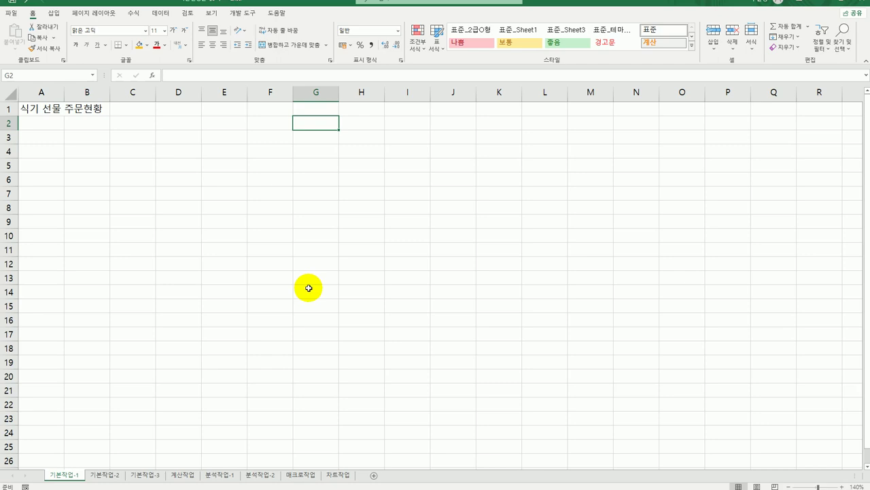
On the 기본작업-2 sheet, set the horizontal alignment of title range A1:H1 to center across selection (선택 영역의 가운데로)
{"action": "left_click", "coordinate": [105, 474]}
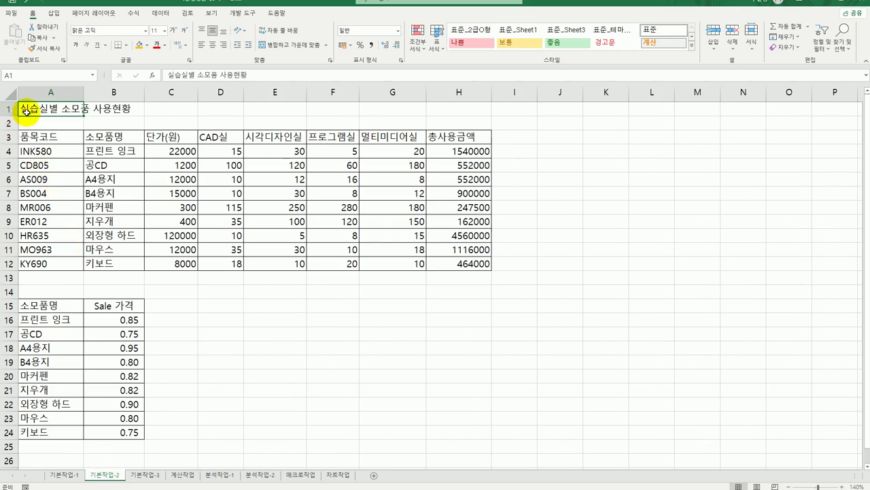
{"action": "left_click_drag", "start_coordinate": [22, 108], "coordinate": [443, 109]}
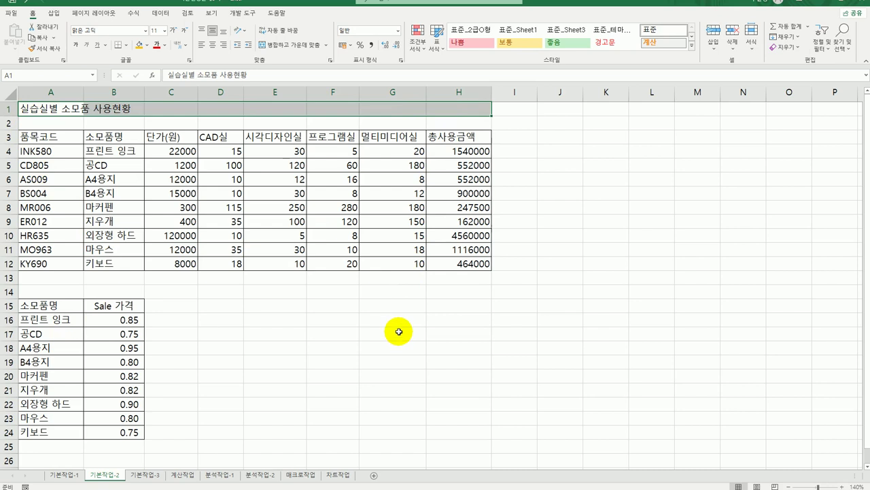
{"action": "right_click", "coordinate": [289, 106]}
{"action": "left_click", "coordinate": [352, 318]}
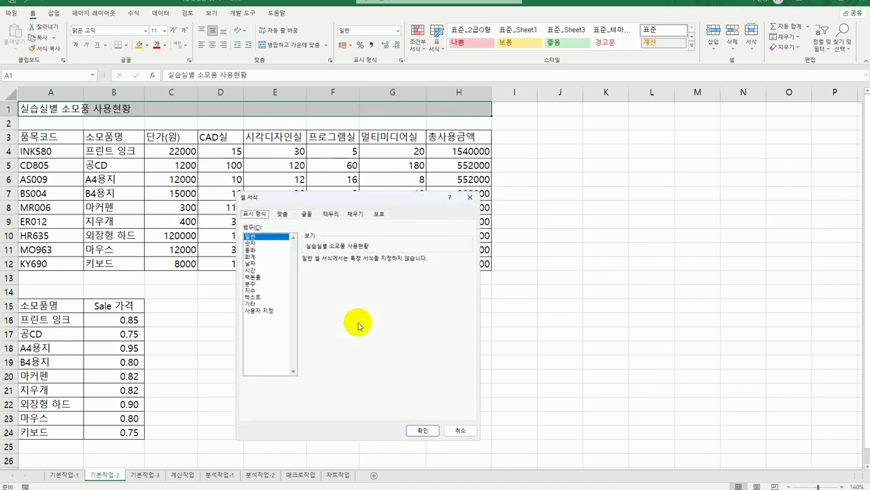
{"action": "left_click", "coordinate": [282, 213]}
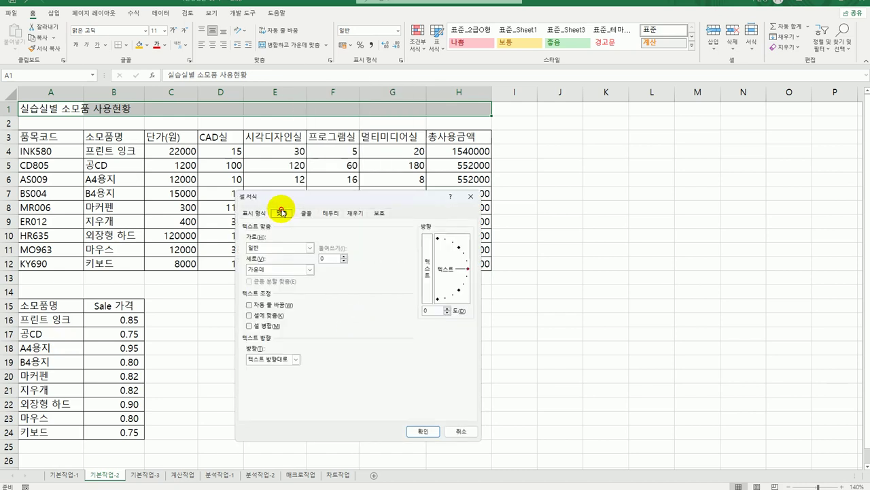
{"action": "left_click", "coordinate": [282, 248]}
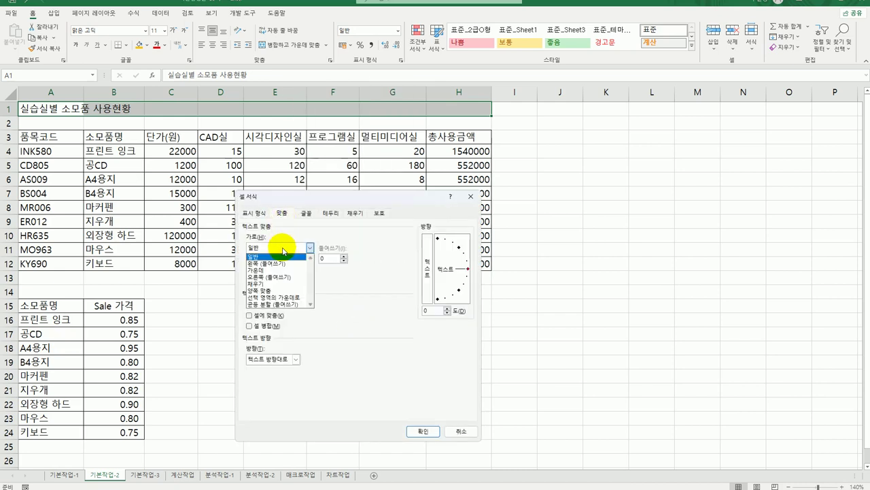
{"action": "left_click", "coordinate": [279, 297]}
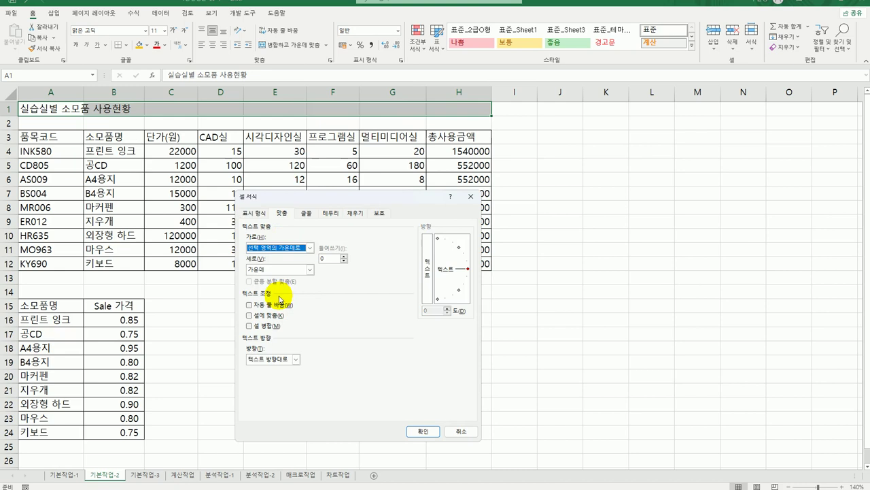
Format the title in A1:H1 with the 궁서 font, size 16 and bold style (굵게)
{"action": "left_click", "coordinate": [308, 213]}
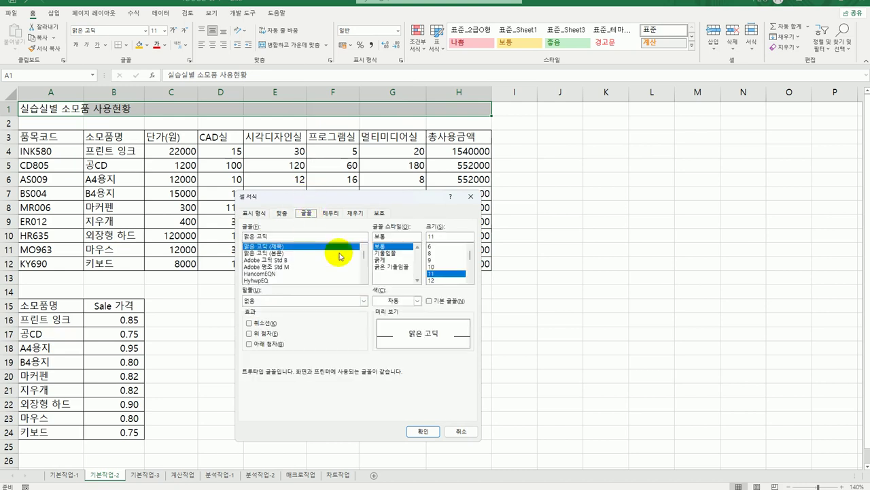
{"action": "left_click", "coordinate": [282, 235]}
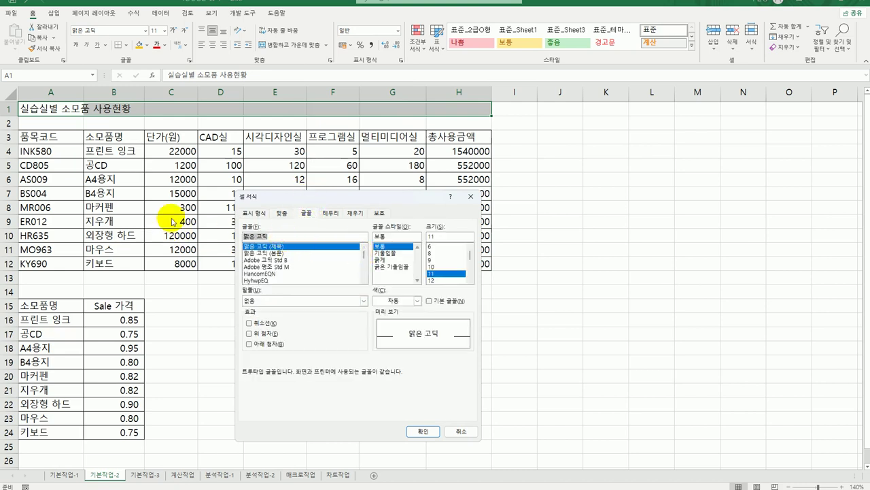
{"action": "type", "text": "궁서"}
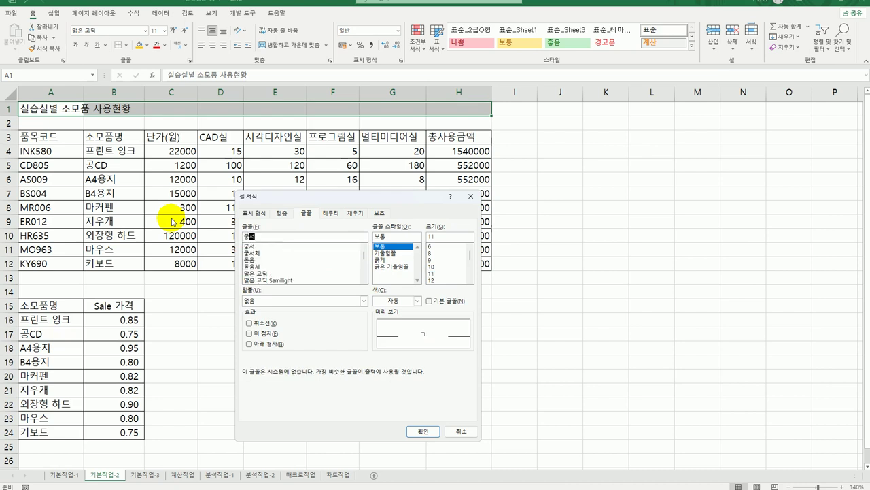
{"action": "left_click", "coordinate": [258, 247]}
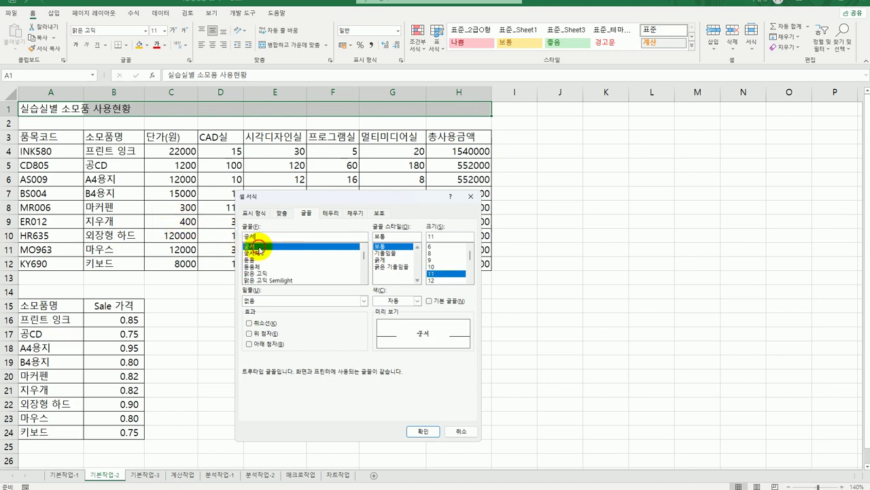
{"action": "left_click", "coordinate": [470, 280]}
{"action": "left_click", "coordinate": [470, 280]}
{"action": "left_click", "coordinate": [465, 281]}
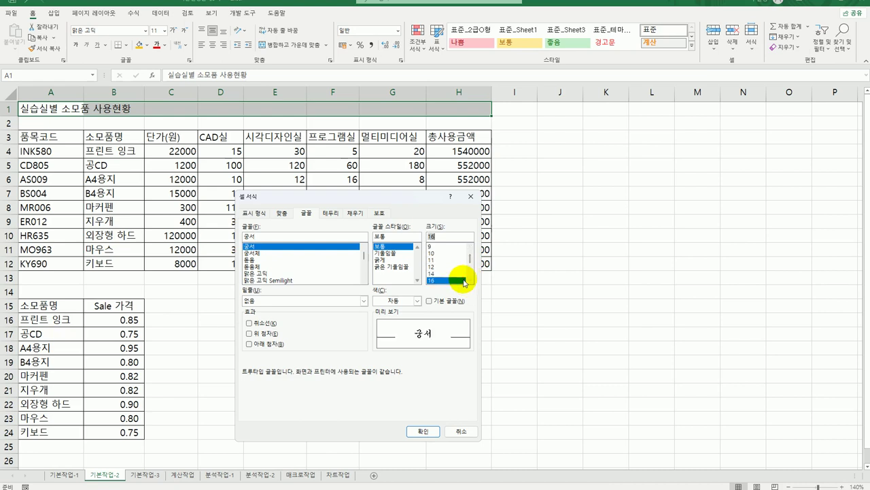
{"action": "left_click", "coordinate": [392, 259]}
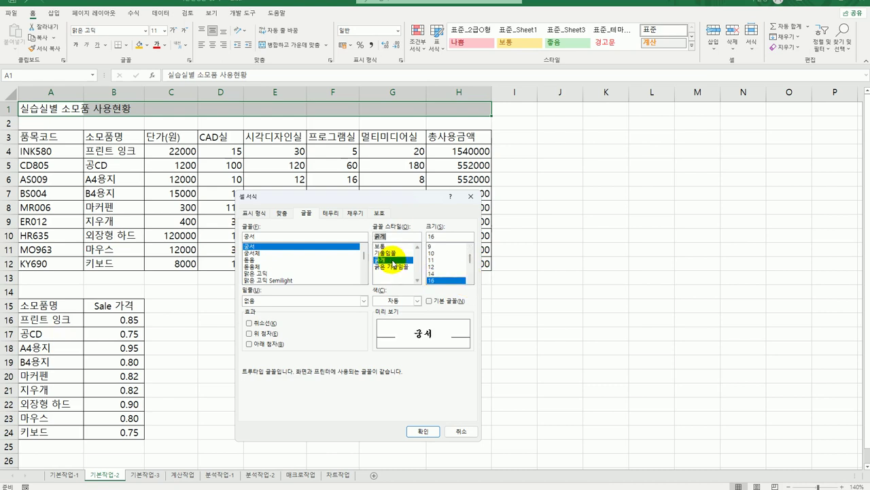
{"action": "left_click", "coordinate": [422, 431]}
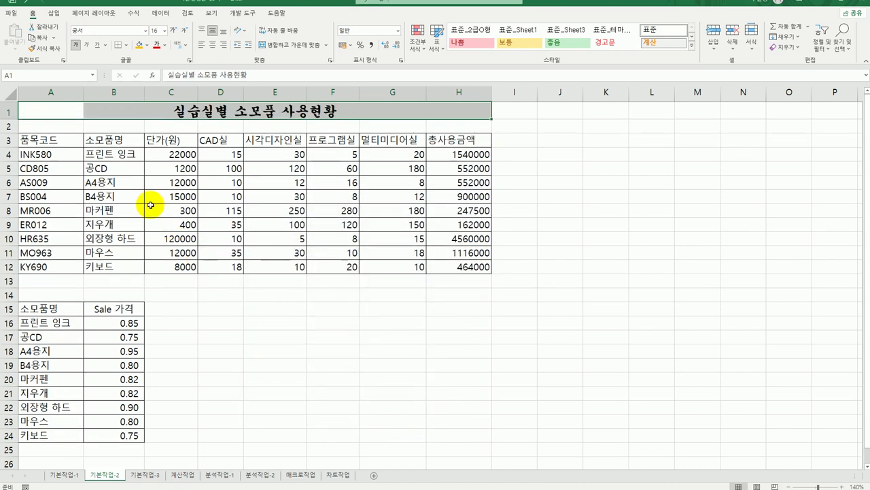
Set the header cells A3:H3 to shrink to fit (셀에 맞춤) and center them horizontally (가운데)
{"action": "left_click_drag", "start_coordinate": [53, 139], "coordinate": [459, 144]}
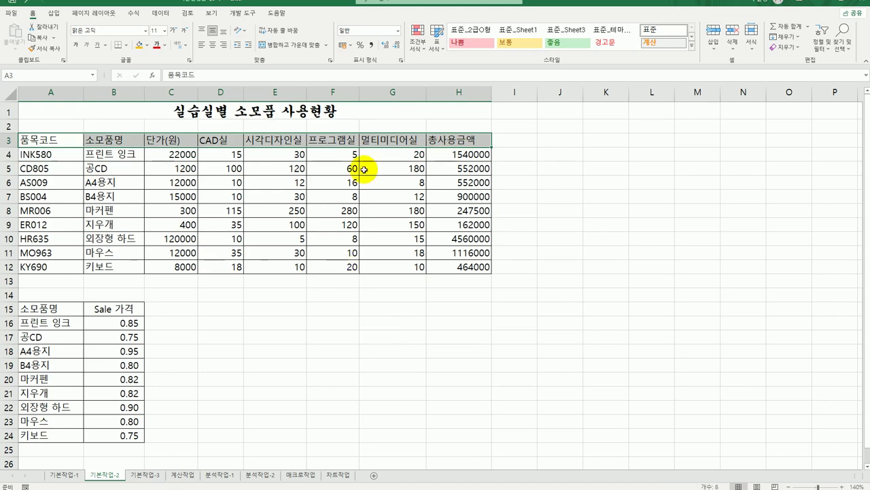
{"action": "right_click", "coordinate": [259, 143]}
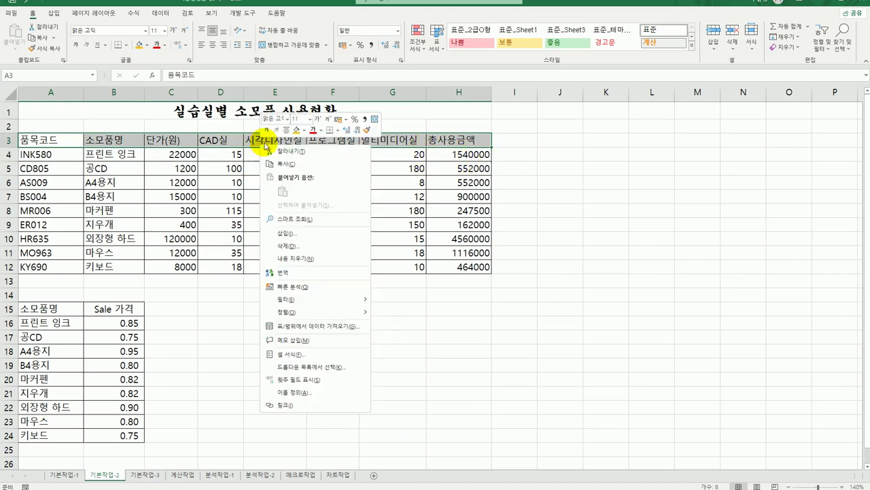
{"action": "left_click", "coordinate": [333, 354]}
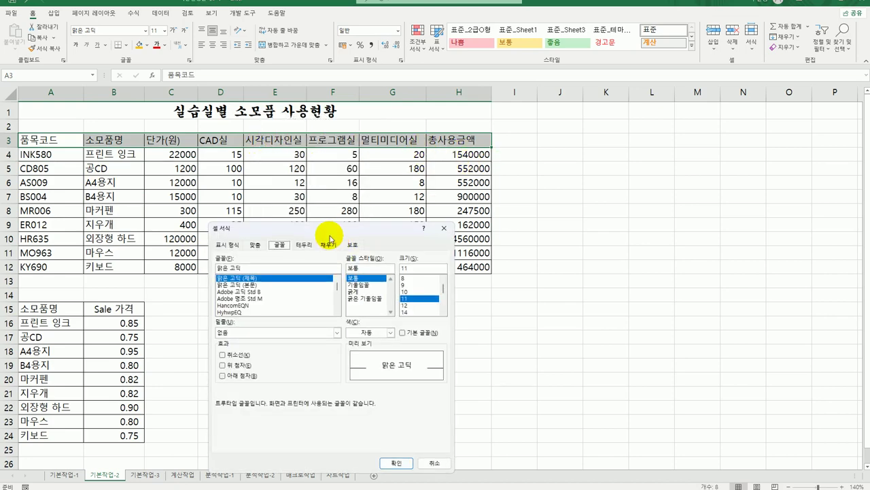
{"action": "left_click_drag", "start_coordinate": [329, 229], "coordinate": [637, 109]}
{"action": "left_click", "coordinate": [562, 123]}
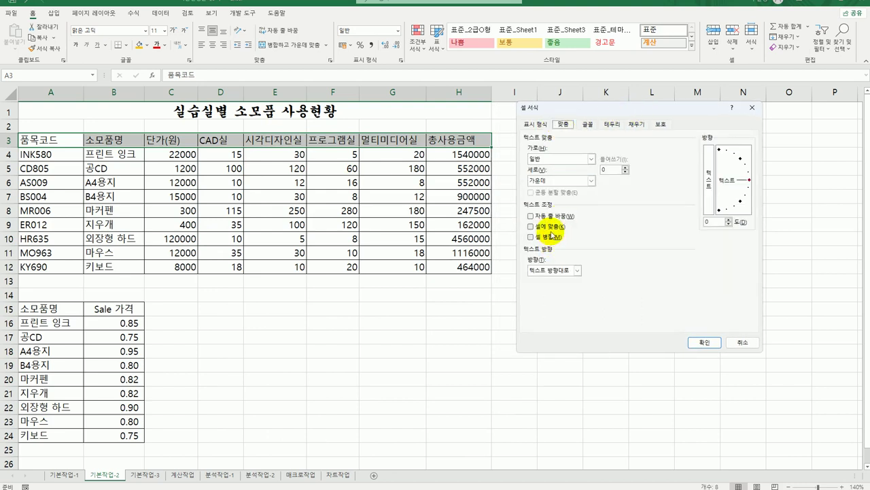
{"action": "left_click", "coordinate": [551, 228]}
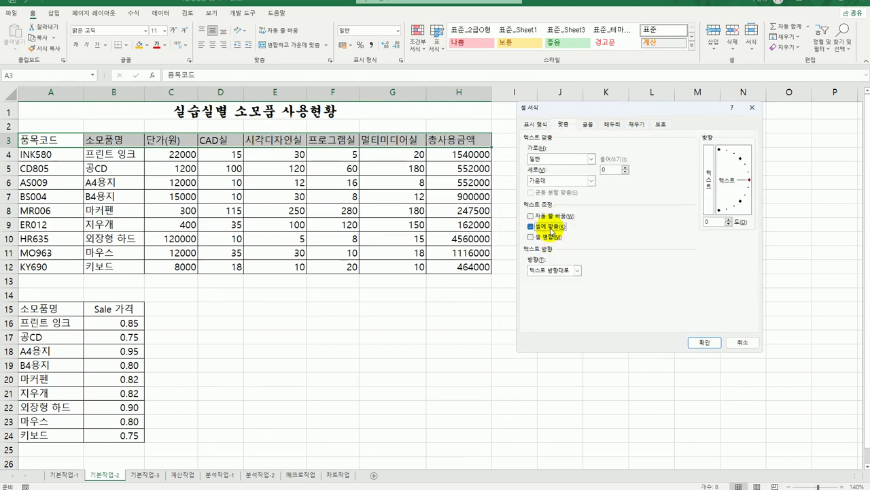
{"action": "left_click", "coordinate": [559, 159]}
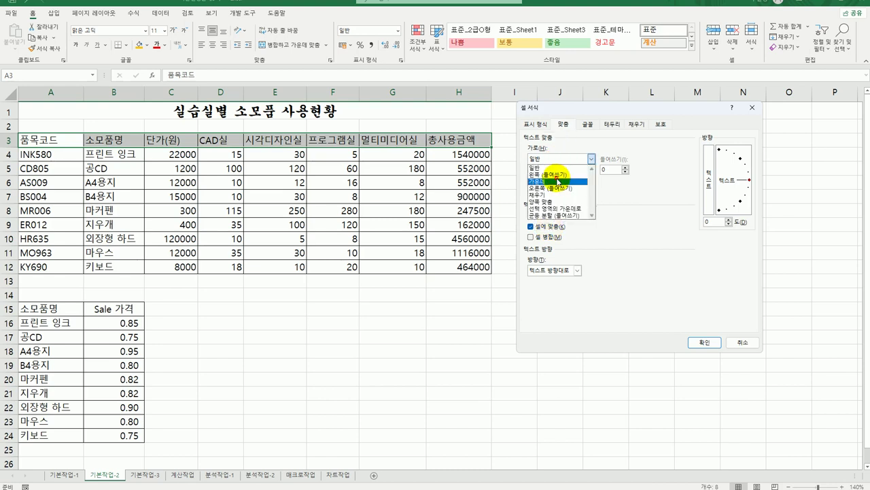
{"action": "left_click", "coordinate": [557, 181]}
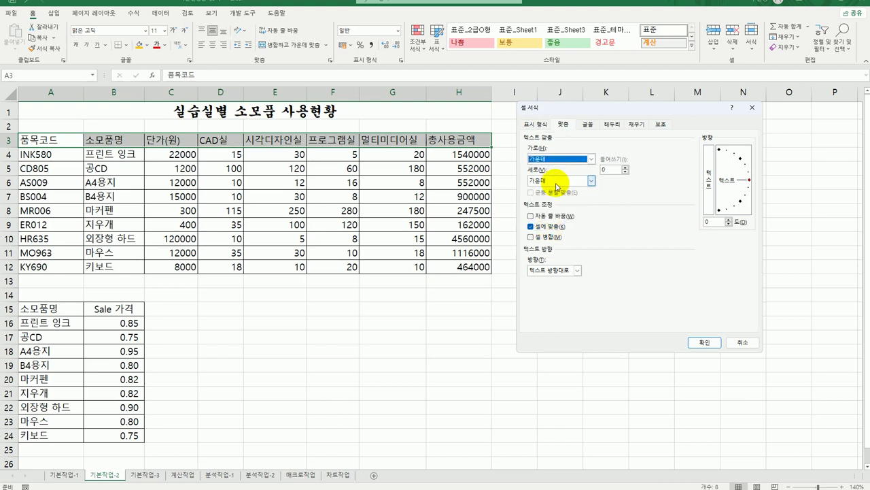
Make the header cells A3:H3 bold at size 12 with the standard yellow fill, and apply the formatting
{"action": "left_click", "coordinate": [587, 124]}
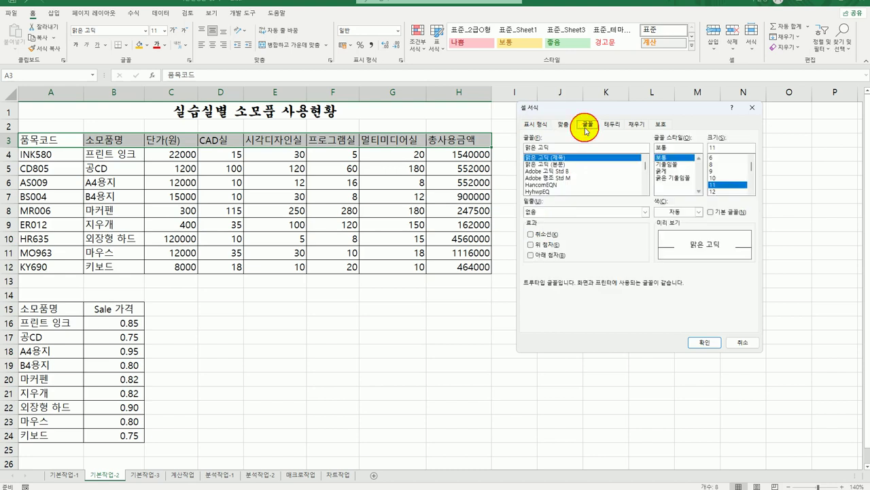
{"action": "left_click", "coordinate": [661, 171]}
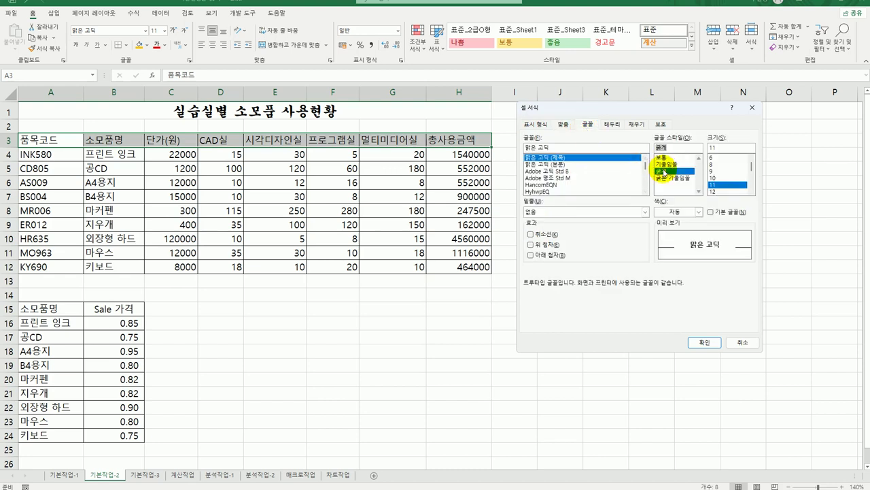
{"action": "left_click", "coordinate": [719, 193]}
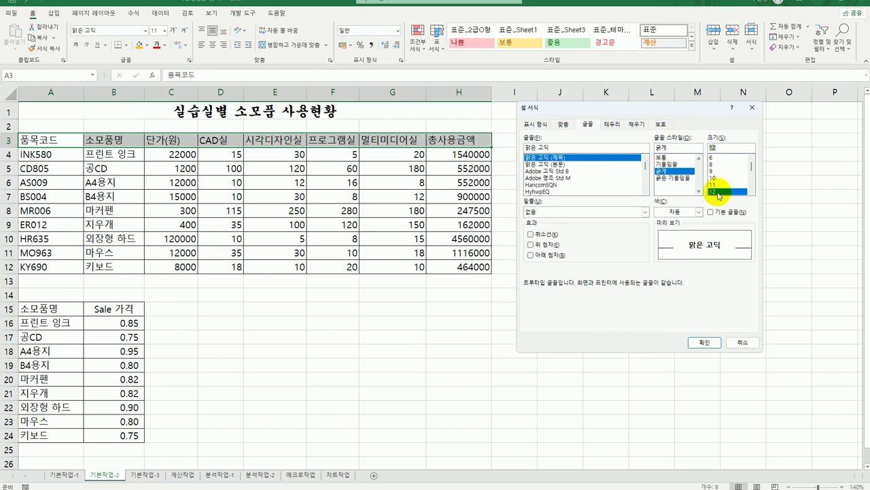
{"action": "left_click", "coordinate": [636, 123]}
{"action": "left_click", "coordinate": [557, 217]}
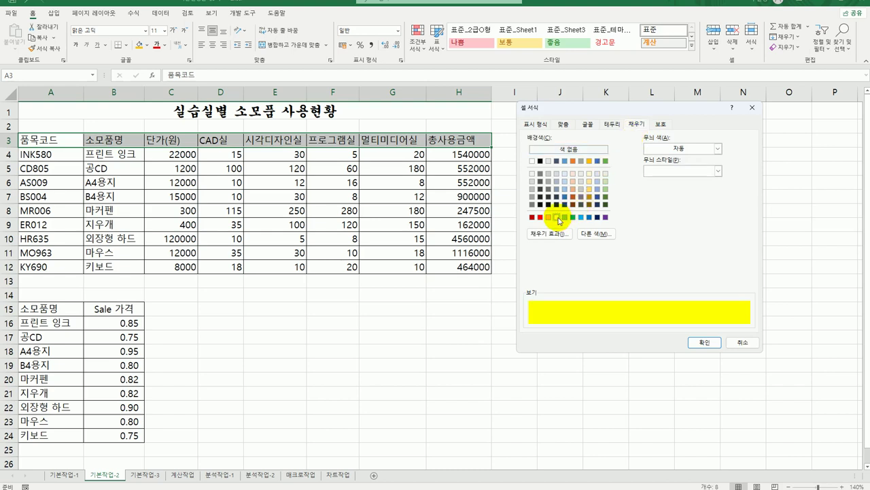
{"action": "left_click", "coordinate": [704, 342]}
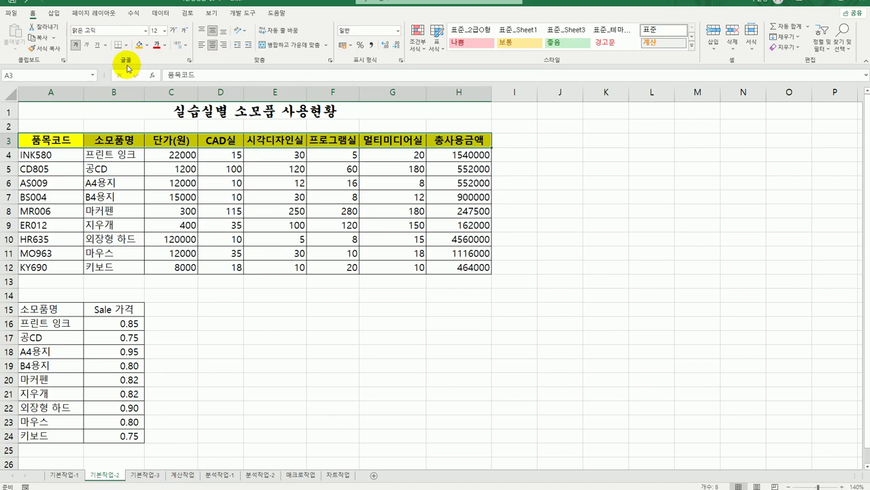
Copy the unit prices C4:C12 and paste them onto the Sale 가격 cells B16:B24 with the multiply operation (곱하기)
{"action": "left_click_drag", "start_coordinate": [163, 155], "coordinate": [163, 265]}
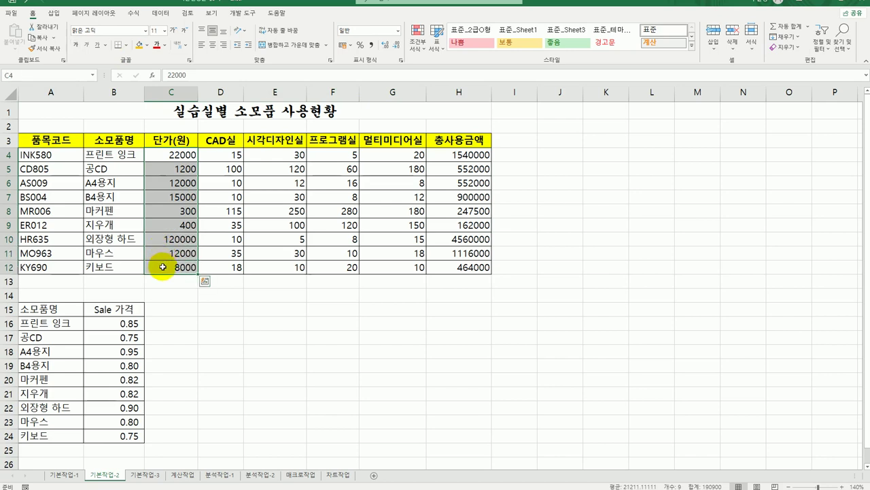
{"action": "key", "text": "ctrl+c"}
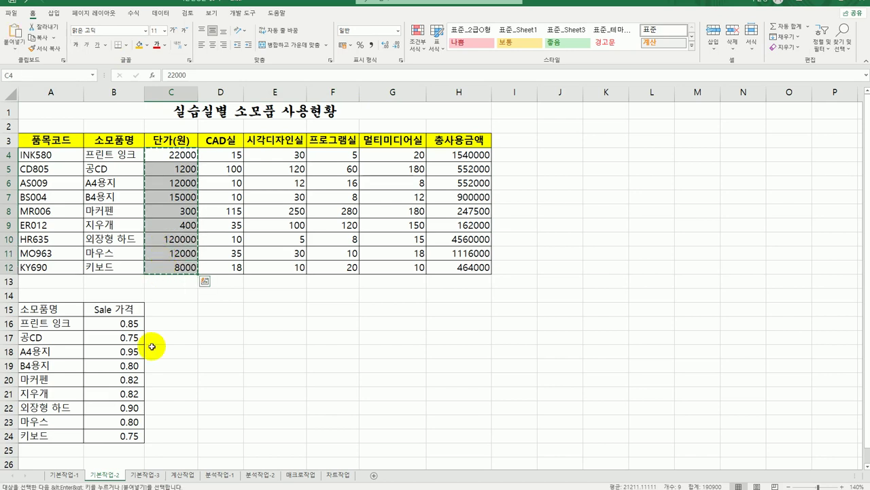
{"action": "left_click_drag", "start_coordinate": [111, 325], "coordinate": [107, 435]}
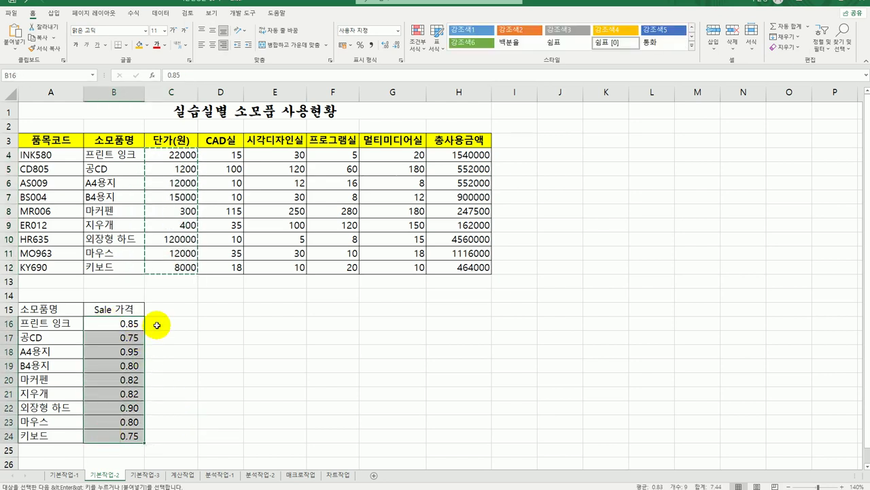
{"action": "scroll", "coordinate": [145, 319], "scroll_direction": "down", "scroll_amount": 3}
{"action": "right_click", "coordinate": [121, 196]}
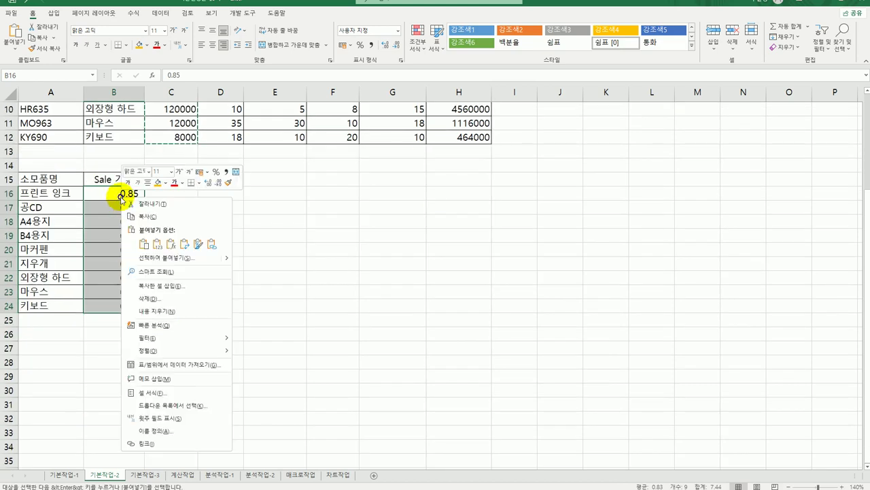
{"action": "left_click", "coordinate": [191, 257]}
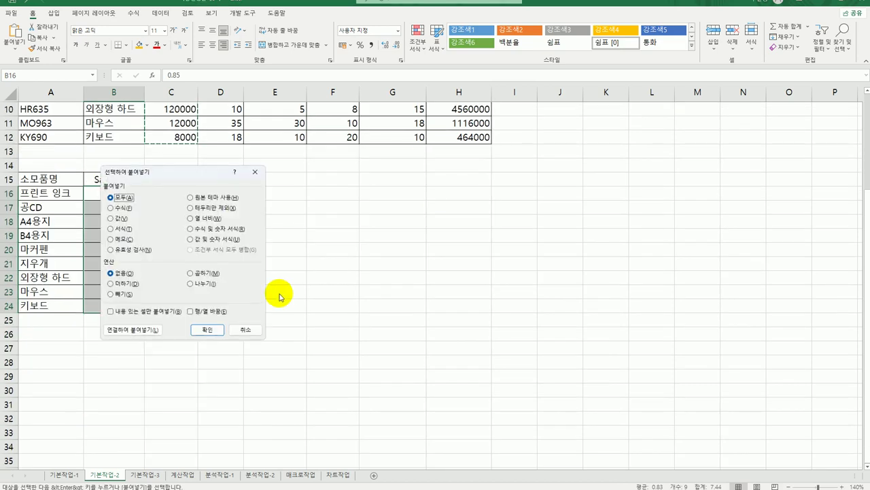
{"action": "left_click_drag", "start_coordinate": [189, 174], "coordinate": [291, 180]}
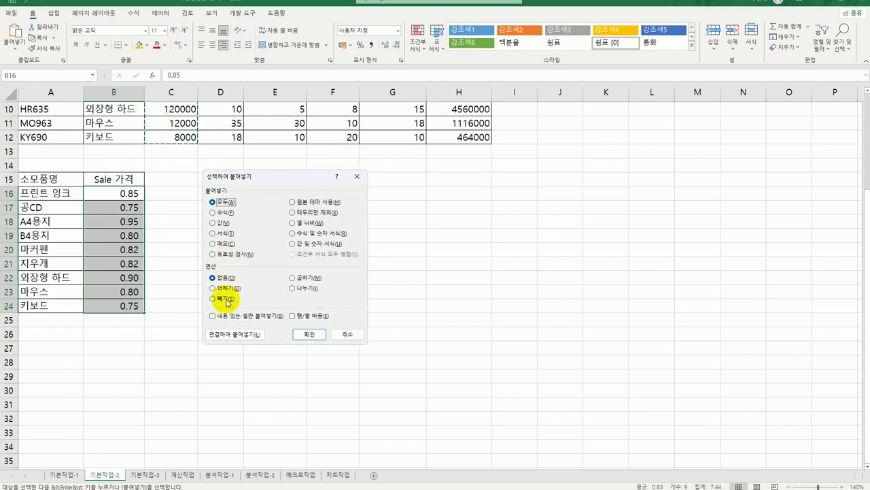
{"action": "left_click", "coordinate": [309, 278]}
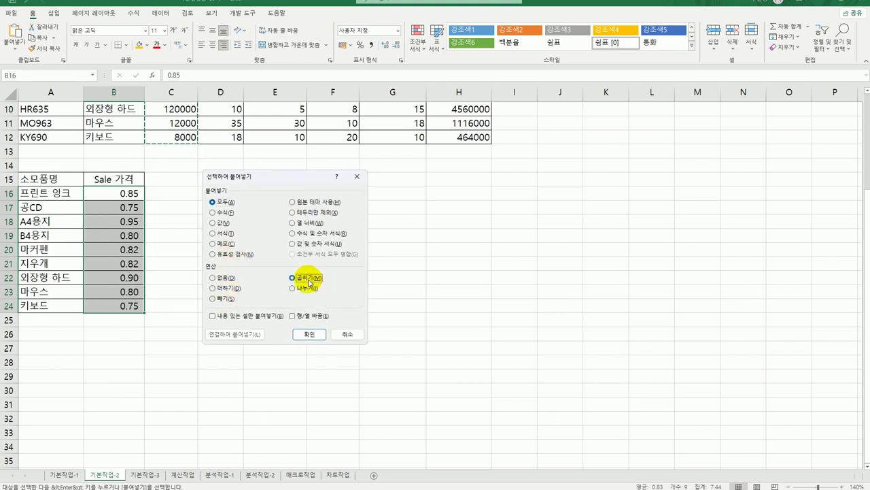
{"action": "left_click", "coordinate": [310, 334]}
{"action": "scroll", "coordinate": [314, 353], "scroll_direction": "up", "scroll_amount": 2}
{"action": "scroll", "coordinate": [314, 351], "scroll_direction": "up", "scroll_amount": 1}
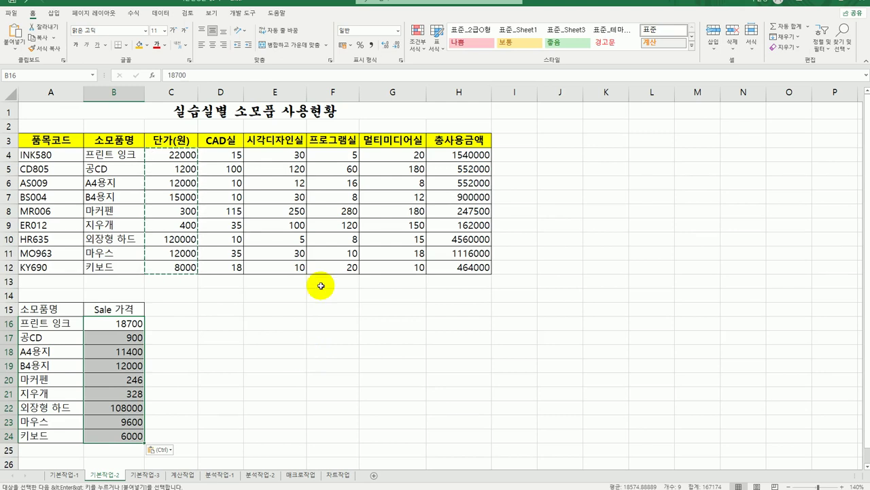
Apply the custom number format #,##0원 (사용자 지정) to the 단가 cells C4:C12 and the 총사용금액 cells H4:H12
{"action": "left_click_drag", "start_coordinate": [183, 158], "coordinate": [183, 271]}
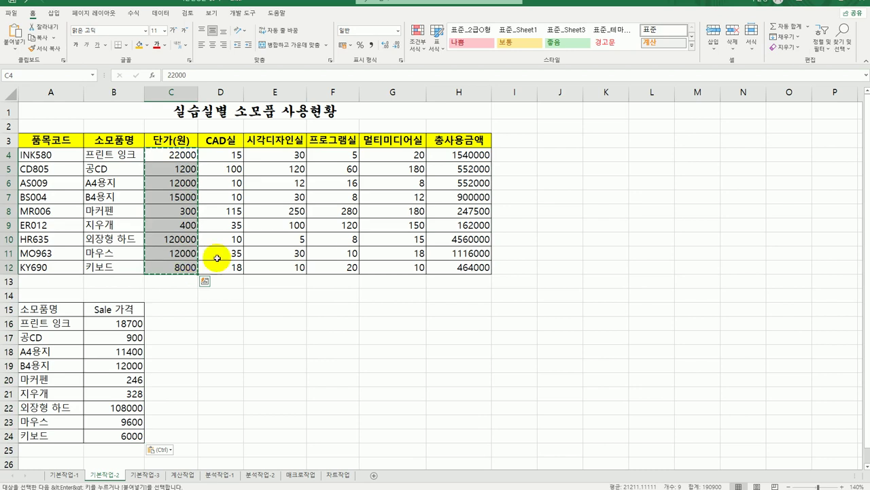
{"action": "left_click", "coordinate": [478, 158], "text": "ctrl"}
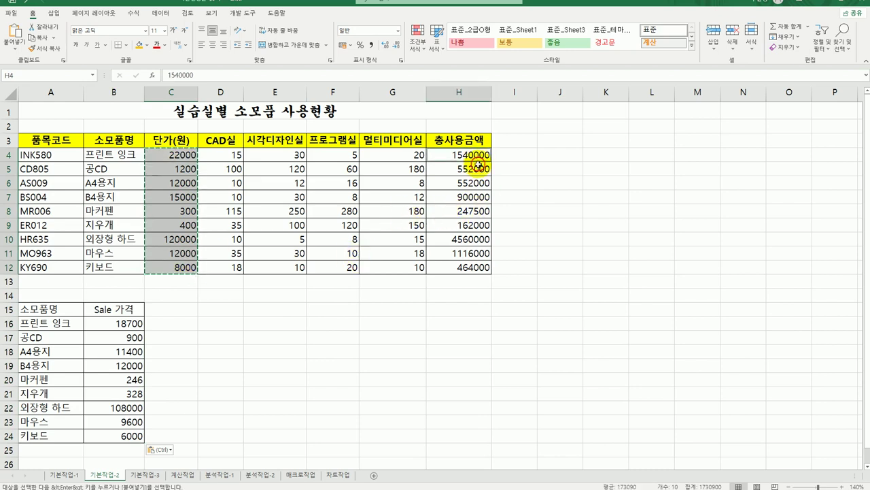
{"action": "left_click_drag", "start_coordinate": [479, 164], "coordinate": [478, 268]}
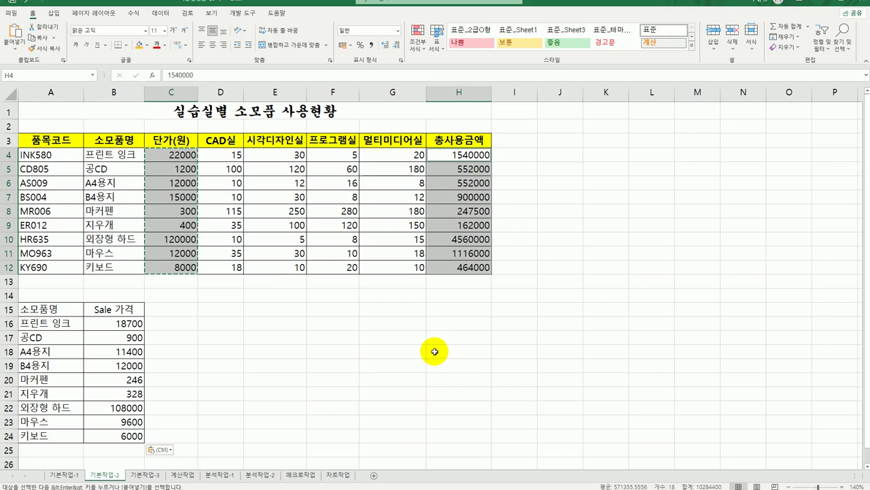
{"action": "right_click", "coordinate": [449, 157]}
{"action": "left_click", "coordinate": [501, 362]}
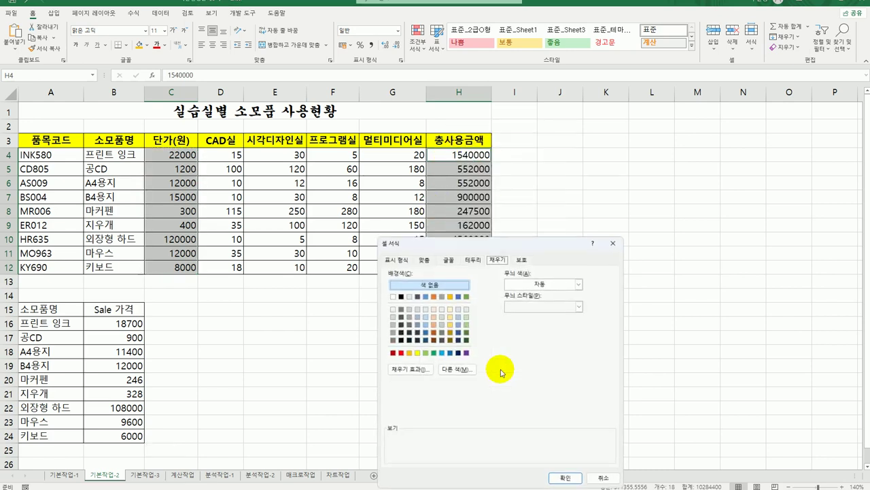
{"action": "left_click_drag", "start_coordinate": [469, 243], "coordinate": [594, 145]}
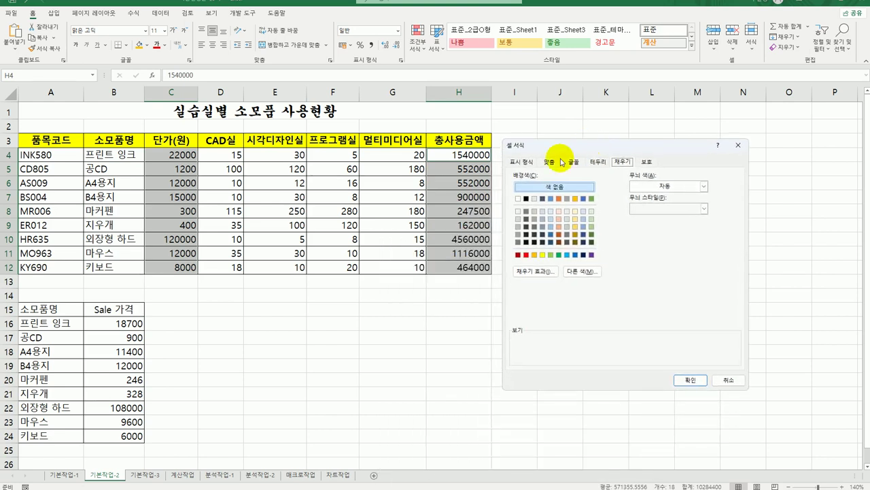
{"action": "left_click", "coordinate": [527, 162]}
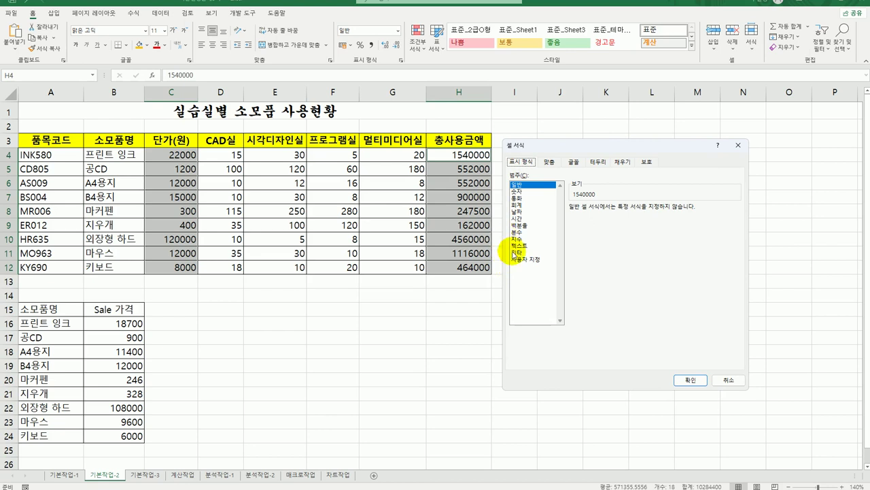
{"action": "left_click", "coordinate": [525, 259]}
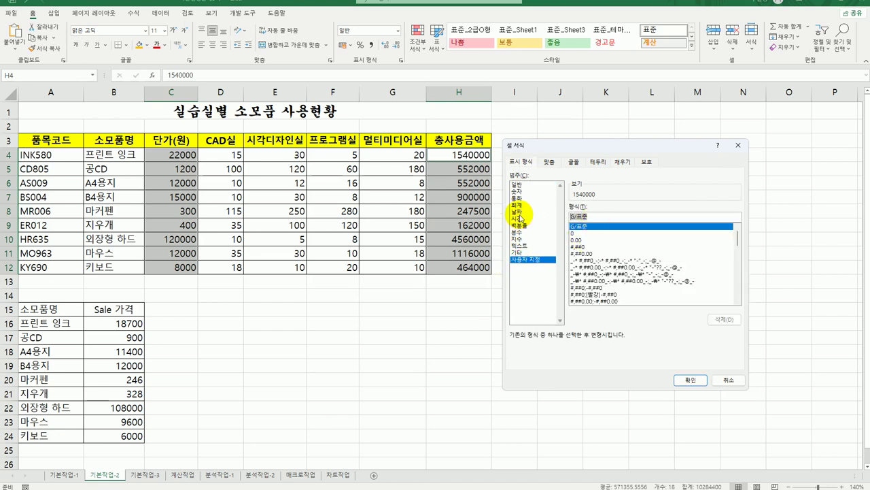
{"action": "type", "text": "#,##0원"}
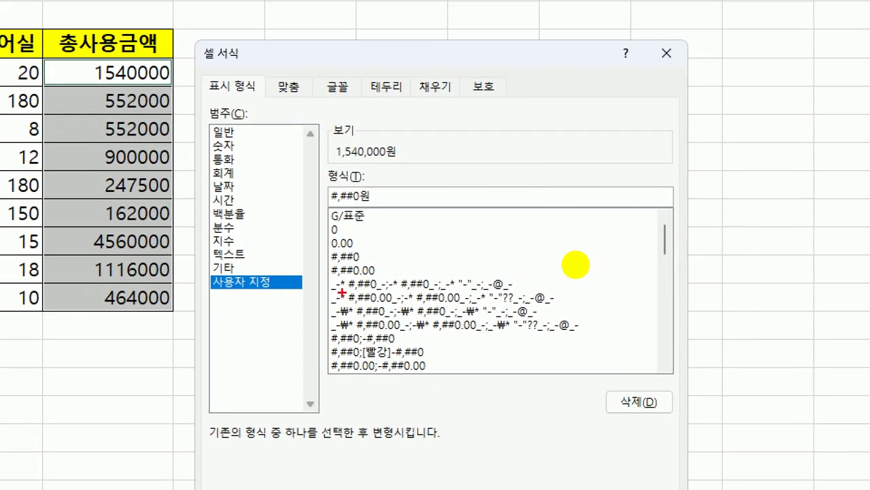
{"action": "left_click_drag", "start_coordinate": [327, 219], "coordinate": [384, 213]}
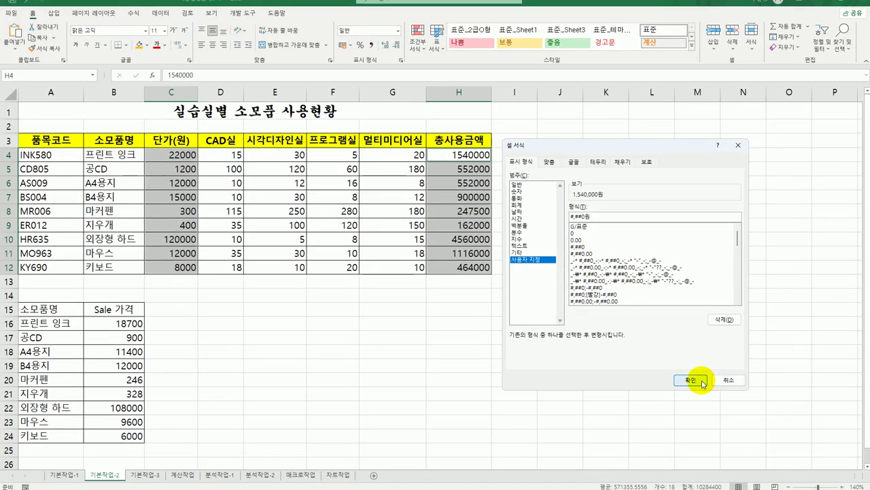
{"action": "left_click", "coordinate": [738, 431]}
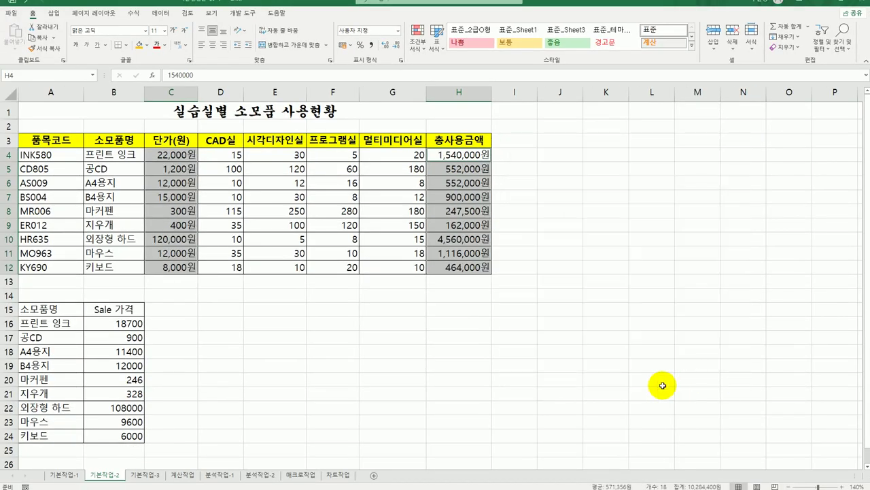
{"action": "left_click", "coordinate": [663, 385]}
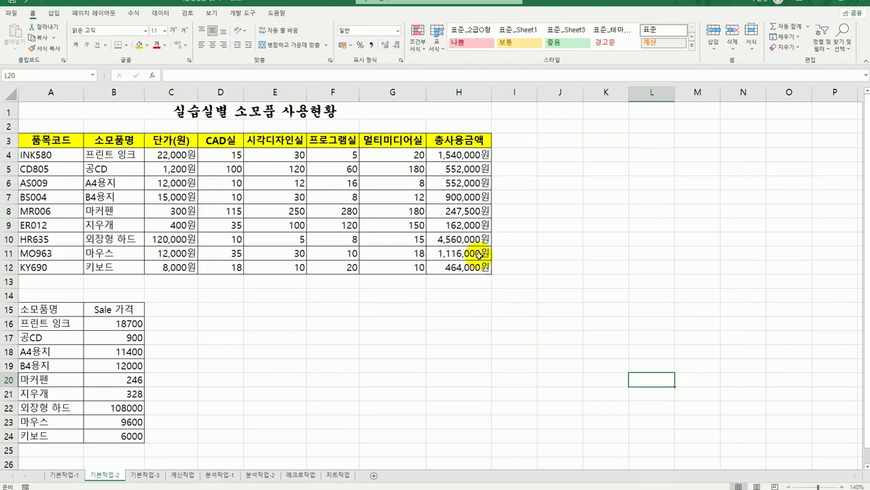
Insert a memo reading "가장 큰 지출항목" on cell H10 and keep it always displayed
{"action": "left_click", "coordinate": [460, 240]}
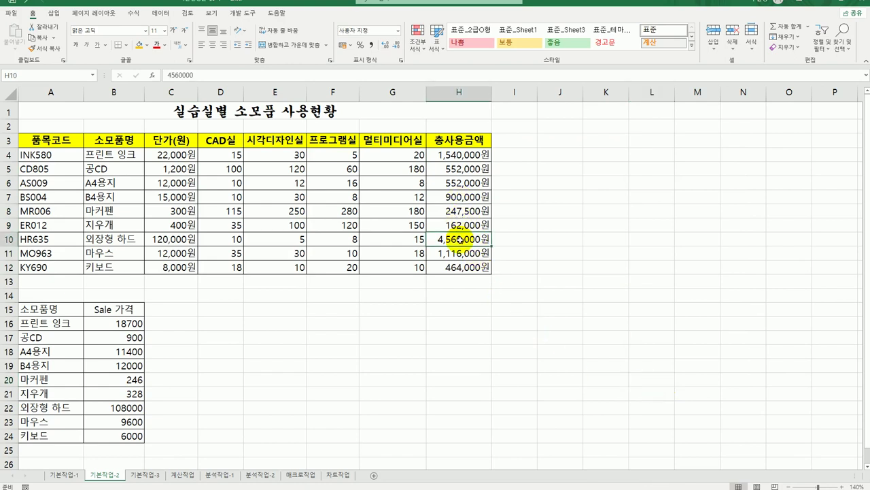
{"action": "right_click", "coordinate": [461, 239]}
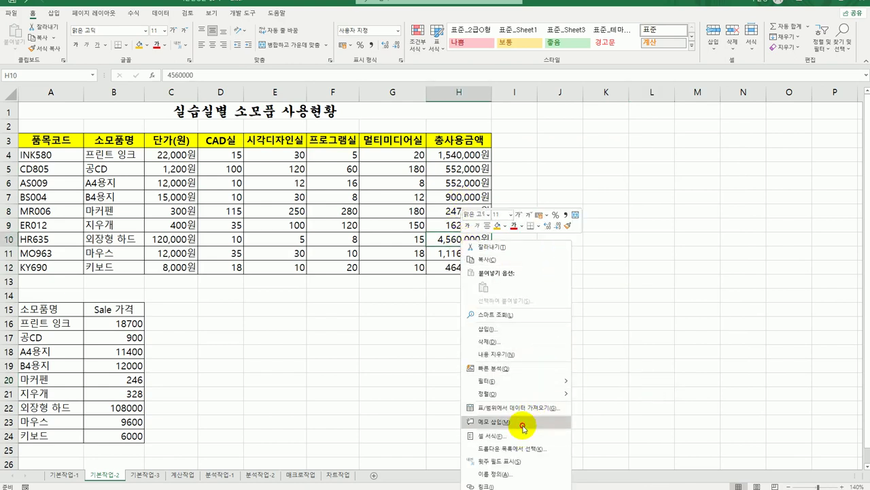
{"action": "left_click", "coordinate": [548, 421]}
{"action": "key", "text": "ctrl+a"}
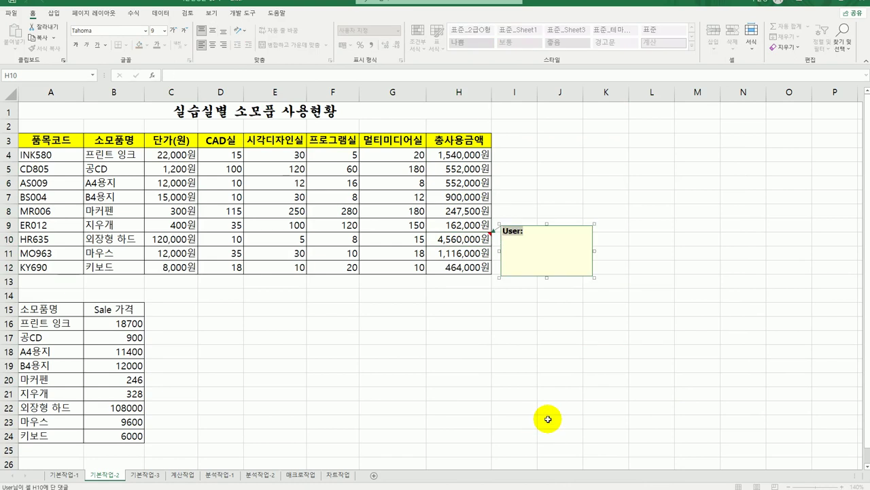
{"action": "type", "text": "가장 큰 지출항목"}
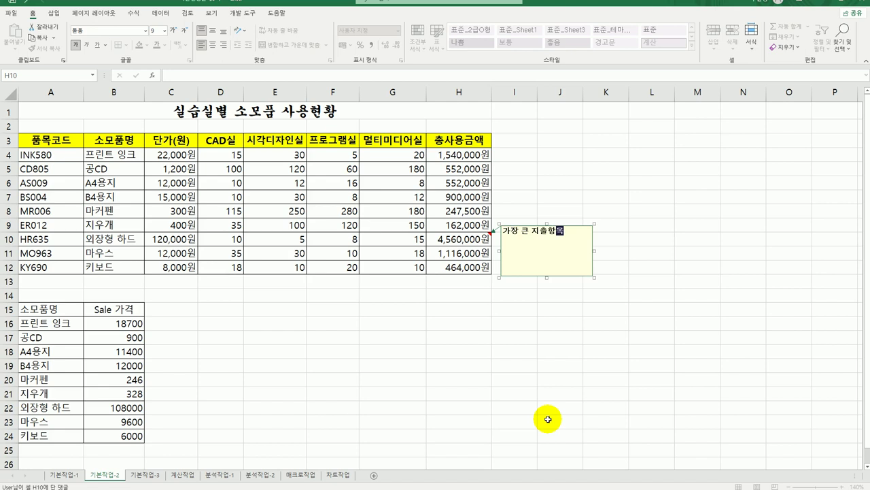
{"action": "right_click", "coordinate": [476, 239]}
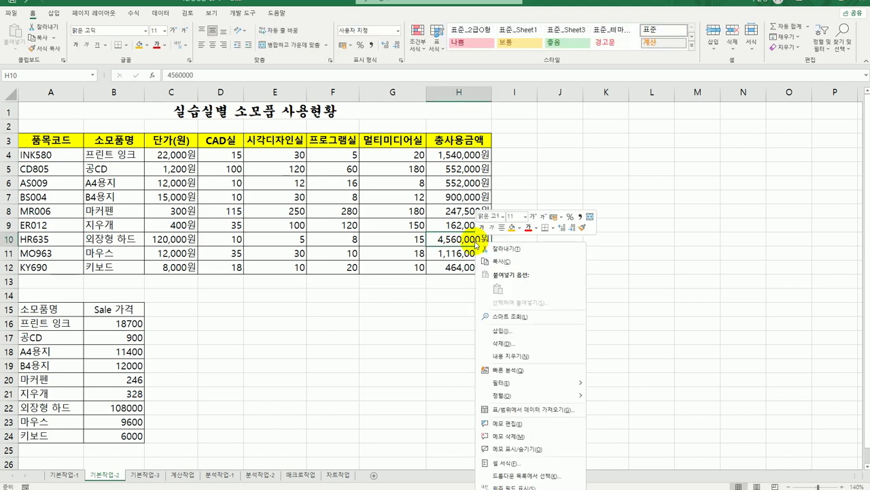
{"action": "left_click", "coordinate": [518, 449]}
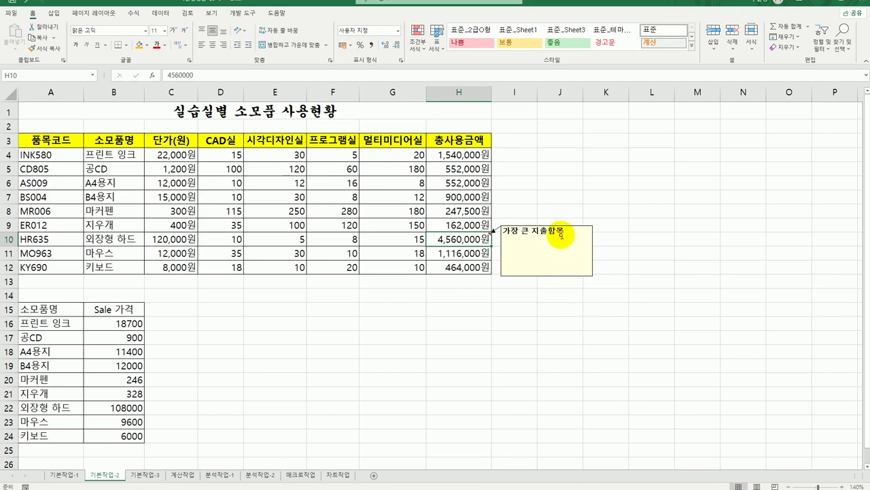
Turn on automatic sizing (자동 크기) for the memo on H10 and apply the memo format
{"action": "left_click", "coordinate": [562, 234]}
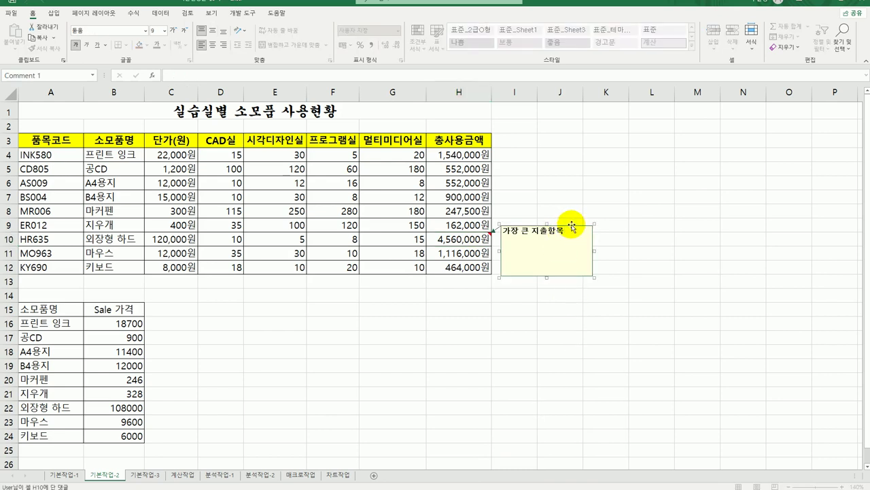
{"action": "right_click", "coordinate": [573, 227]}
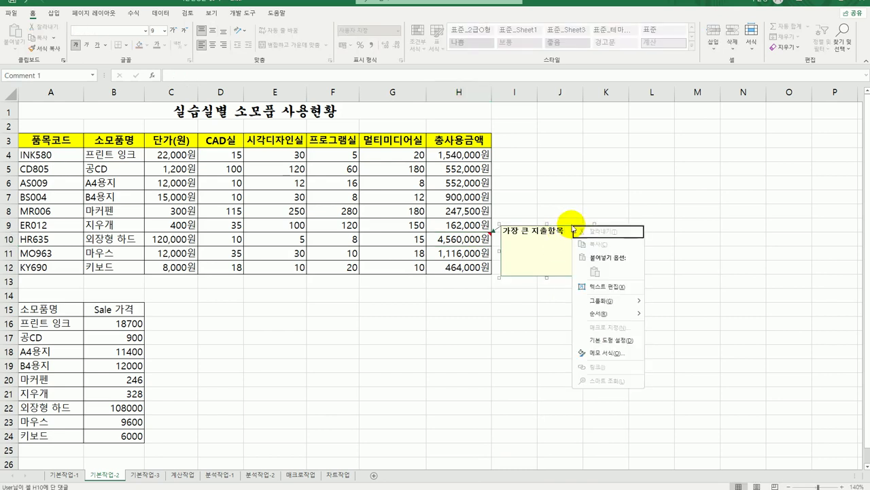
{"action": "left_click", "coordinate": [605, 352]}
{"action": "left_click", "coordinate": [454, 121]}
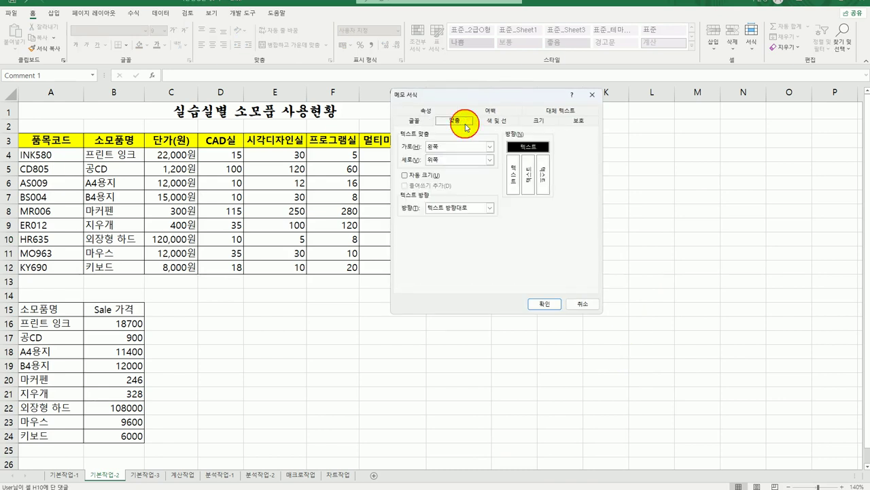
{"action": "left_click", "coordinate": [425, 176]}
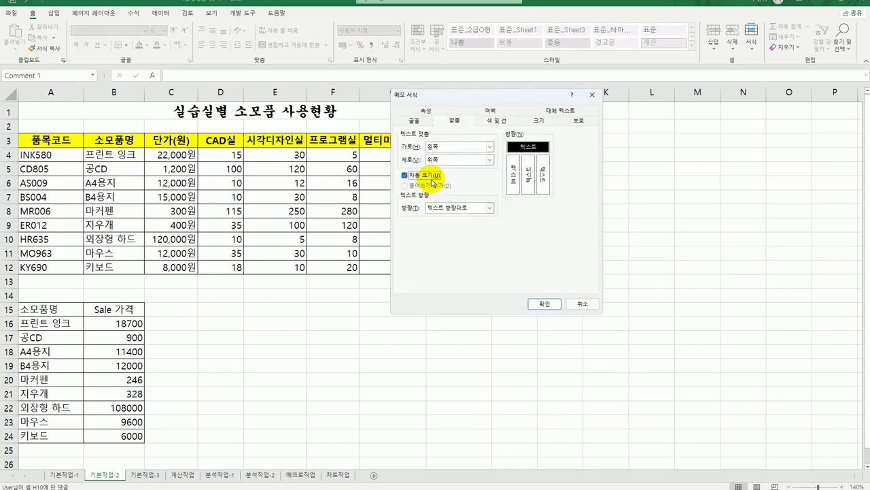
{"action": "left_click", "coordinate": [544, 304]}
{"action": "left_click", "coordinate": [573, 374]}
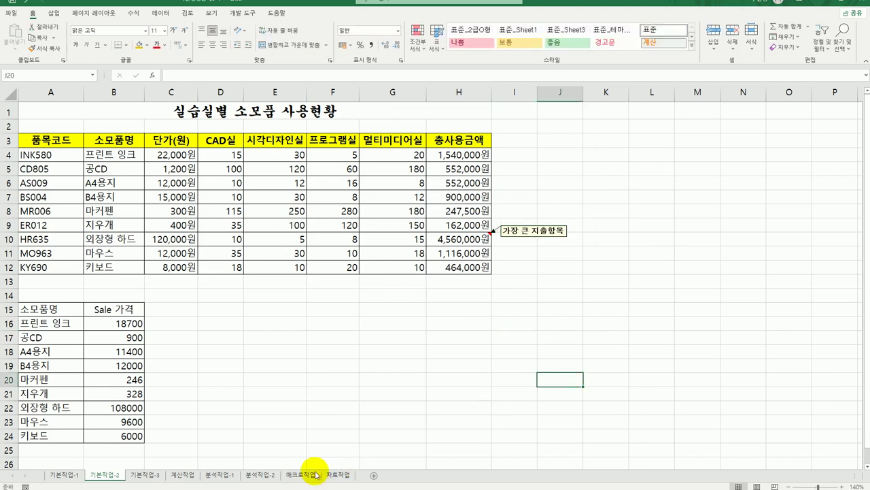
On sheet 기본작업-3, start a new conditional formatting rule for A3:E12 that uses a formula to determine the cells
{"action": "left_click", "coordinate": [133, 479]}
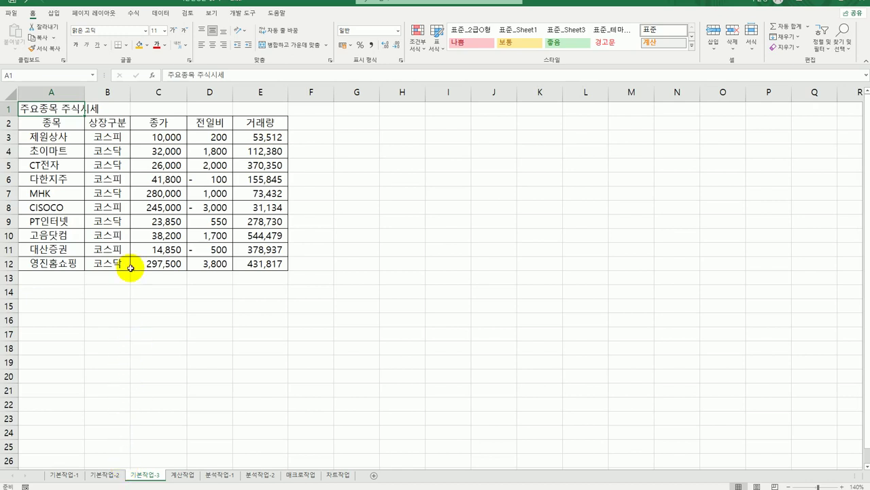
{"action": "left_click_drag", "start_coordinate": [64, 141], "coordinate": [245, 266]}
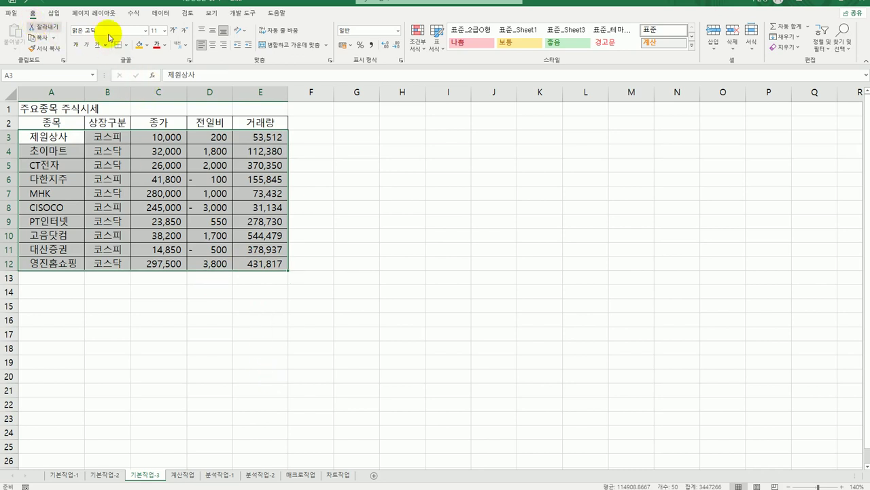
{"action": "left_click", "coordinate": [418, 39]}
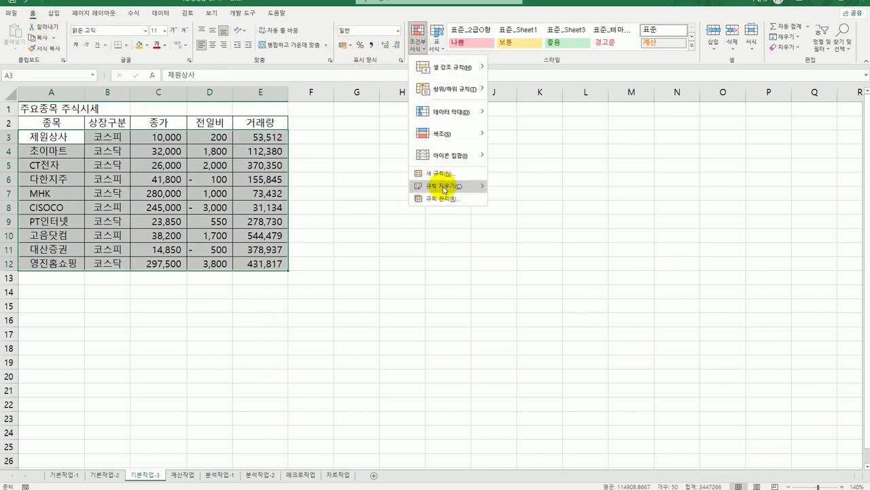
{"action": "left_click", "coordinate": [445, 174]}
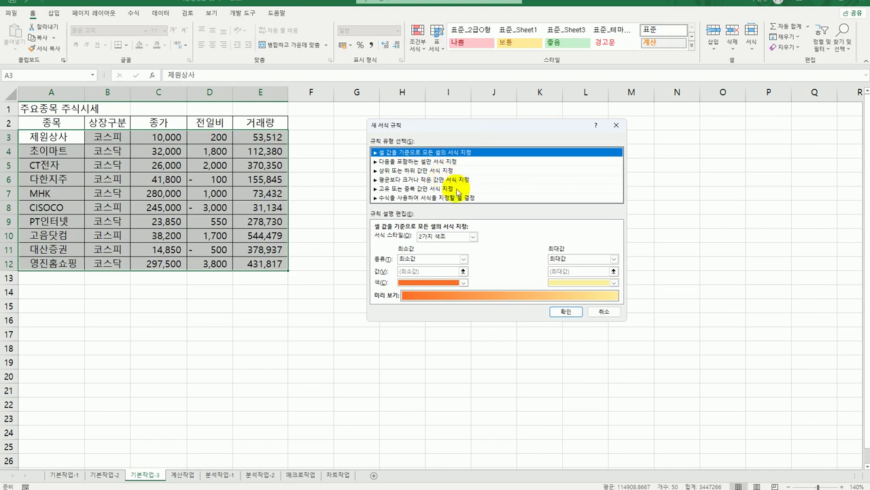
{"action": "left_click", "coordinate": [452, 198]}
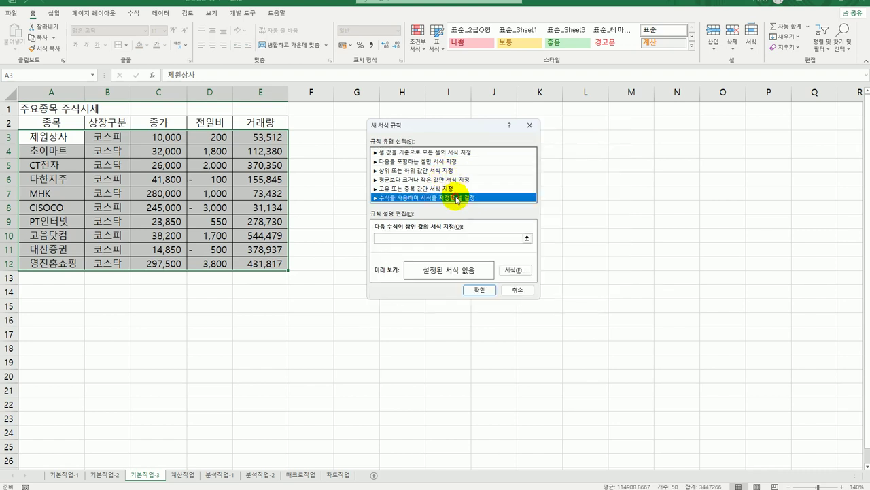
{"action": "left_click", "coordinate": [412, 238]}
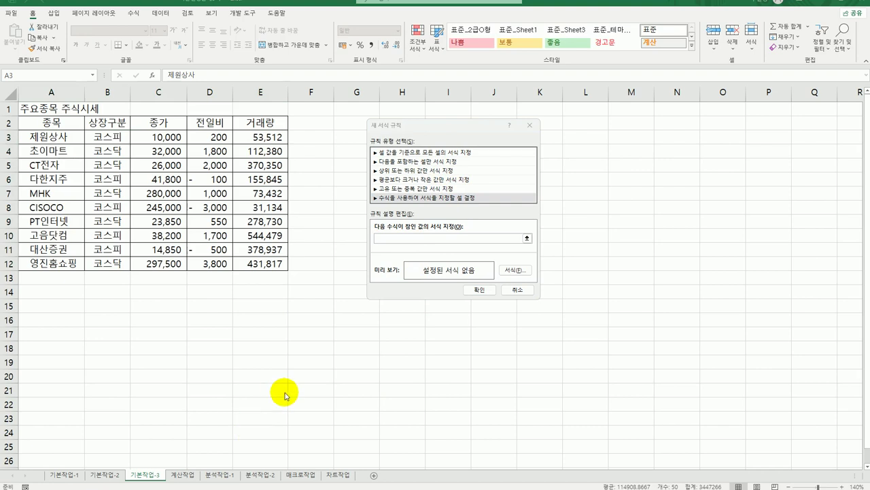
Enter =$D3<0 as the rule formula, keeping only column D of the 전일비 reference absolute
{"action": "left_click", "coordinate": [384, 237]}
{"action": "type", "text": "="}
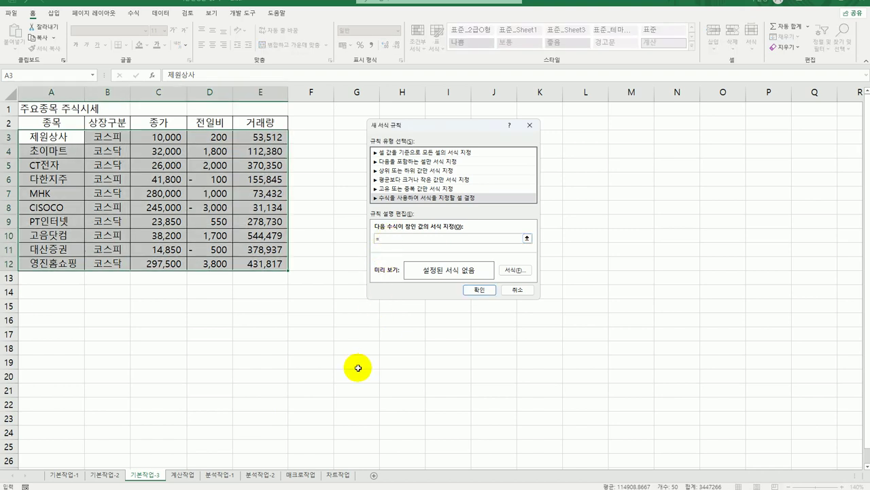
{"action": "left_click", "coordinate": [216, 136]}
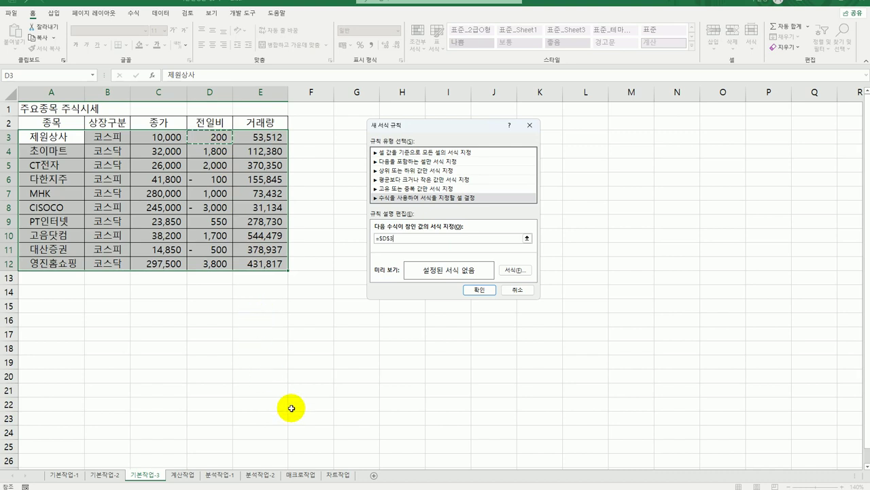
{"action": "key", "text": "F4"}
{"action": "key", "text": "F4"}
{"action": "type", "text": "<0"}
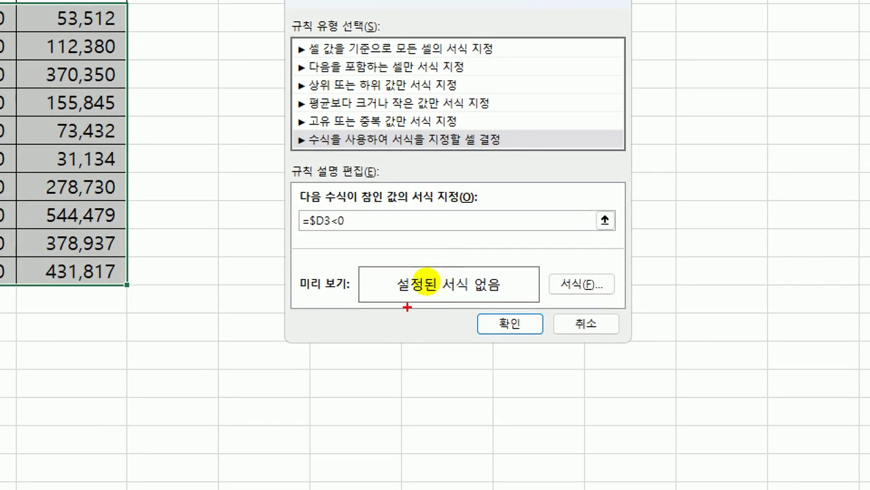
{"action": "left_click_drag", "start_coordinate": [300, 246], "coordinate": [416, 252]}
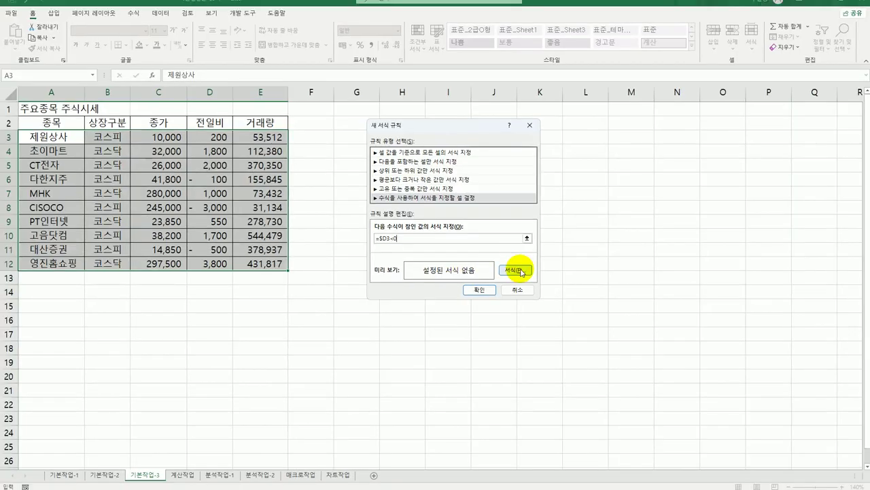
Set the rule's font colour to standard red and confirm the cell format
{"action": "left_click", "coordinate": [520, 271]}
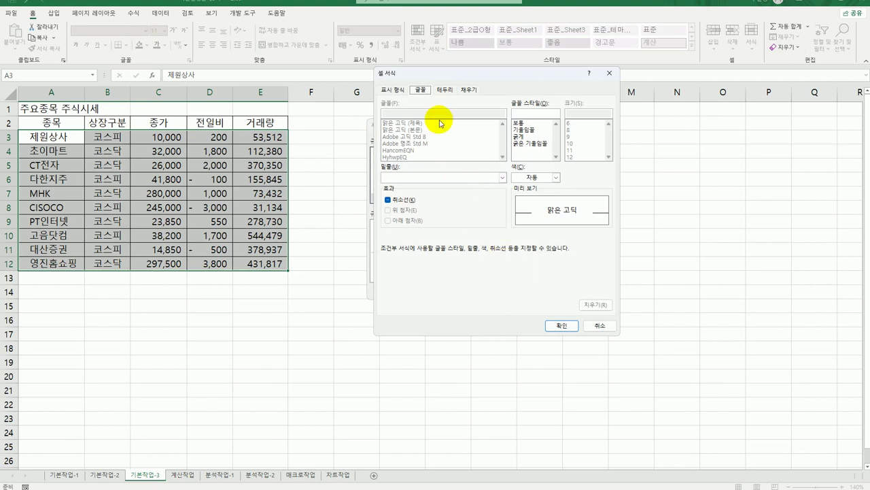
{"action": "left_click", "coordinate": [555, 178]}
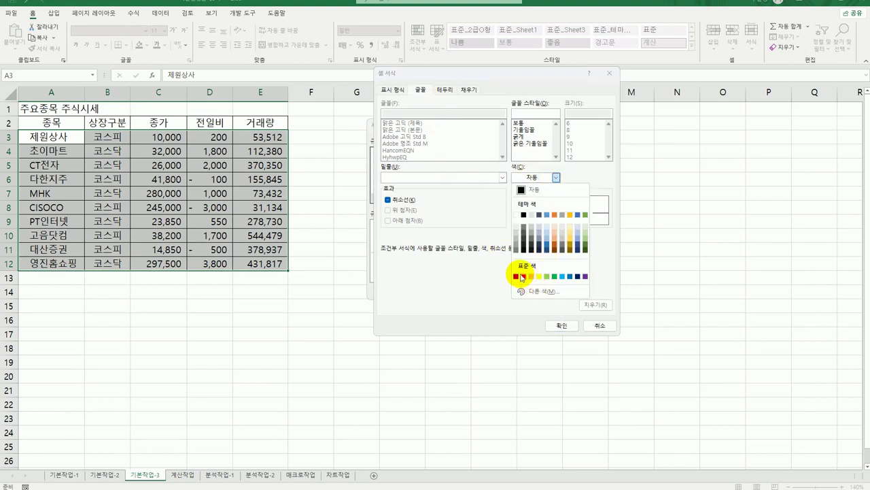
{"action": "left_click", "coordinate": [523, 276]}
{"action": "left_click", "coordinate": [561, 325]}
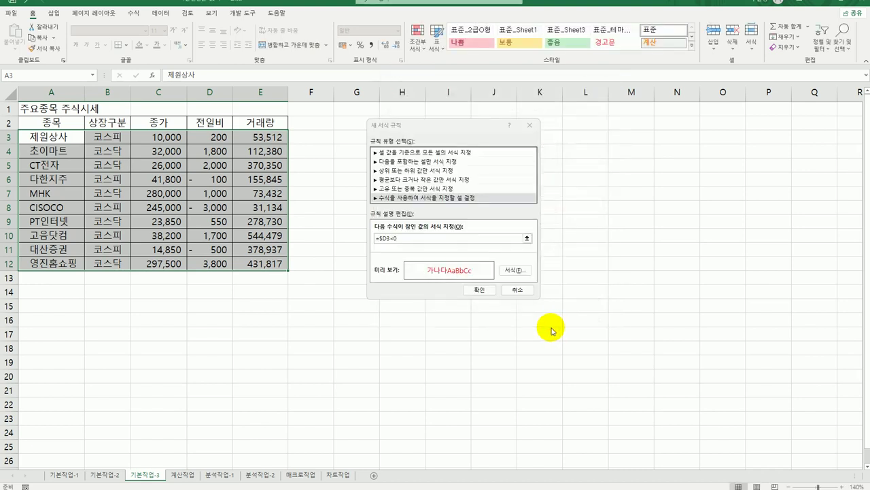
Apply the red-font rule to A3:E12, and start a second conditional formatting rule there that uses a formula to determine the cells
{"action": "left_click", "coordinate": [472, 291]}
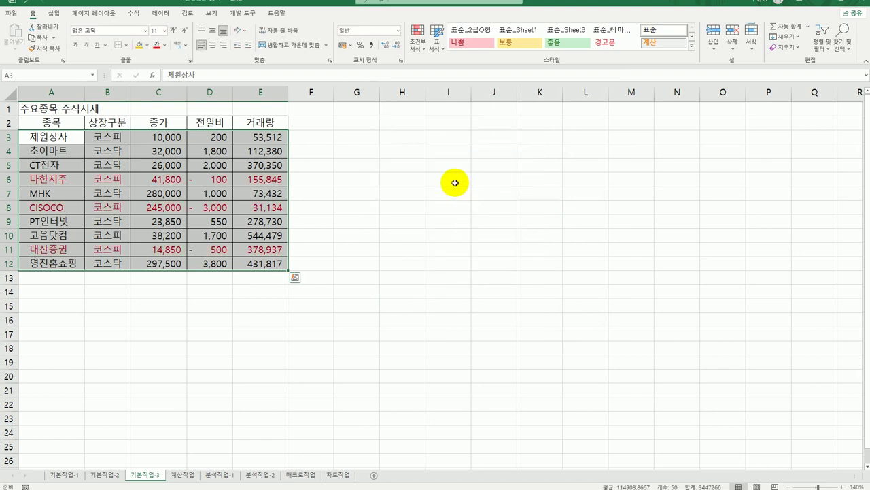
{"action": "left_click", "coordinate": [418, 46]}
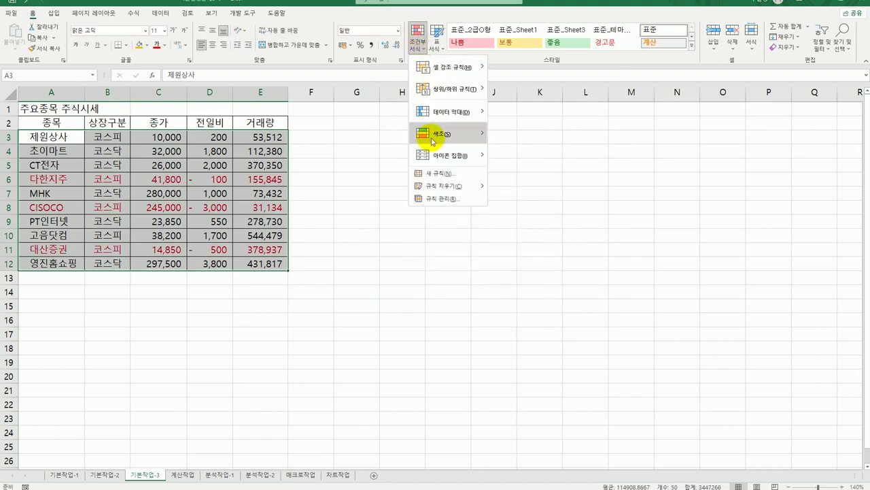
{"action": "left_click", "coordinate": [424, 169]}
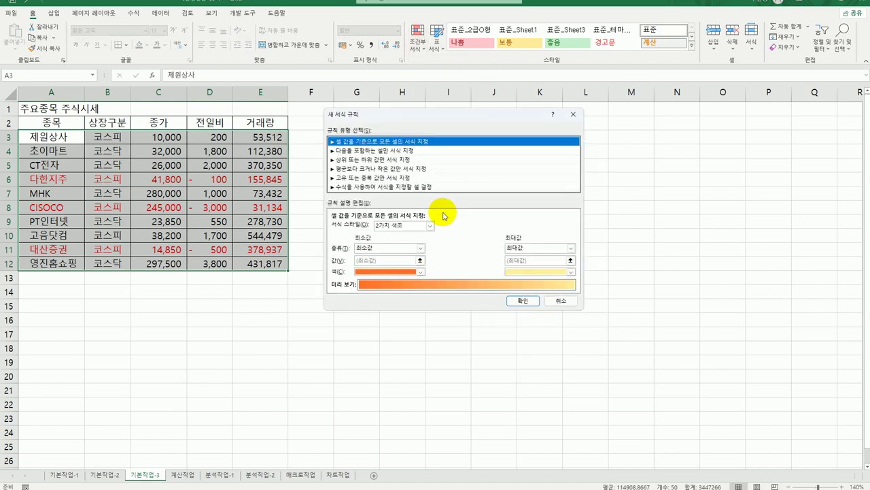
{"action": "left_click", "coordinate": [407, 187]}
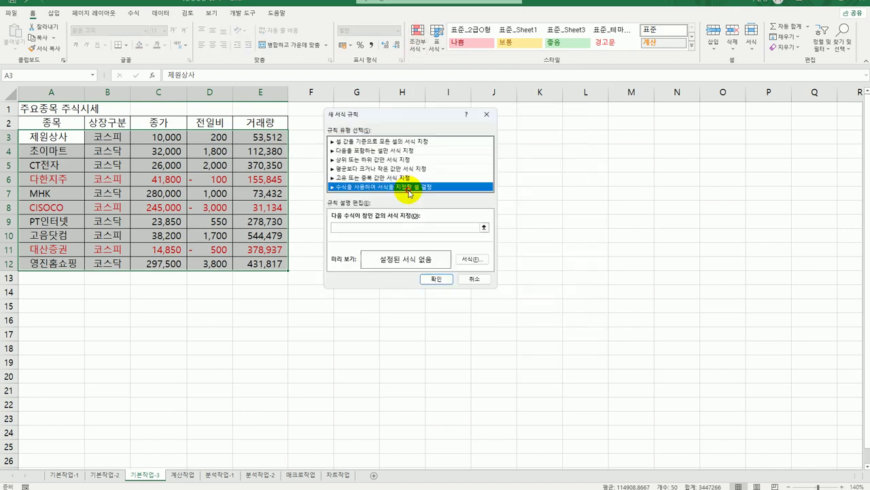
Enter =$D3>=2000 as the second rule's formula, keeping only column D of the 전일비 reference absolute
{"action": "left_click", "coordinate": [391, 229]}
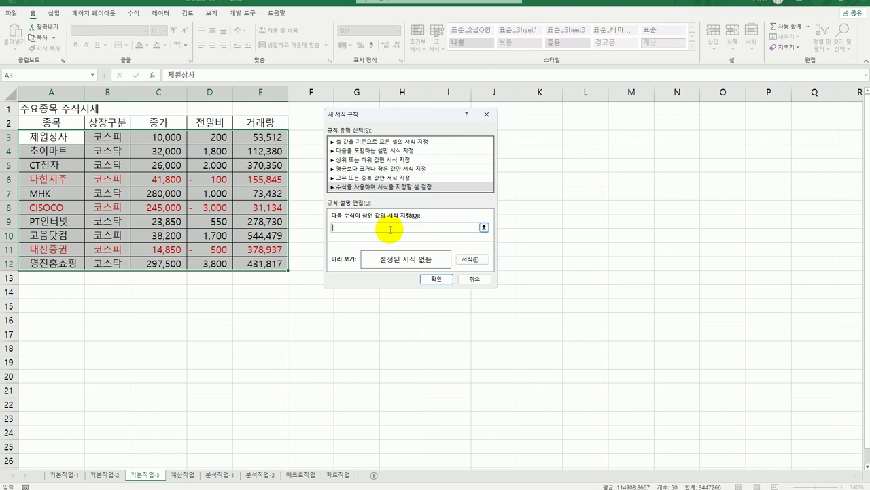
{"action": "left_click", "coordinate": [210, 136]}
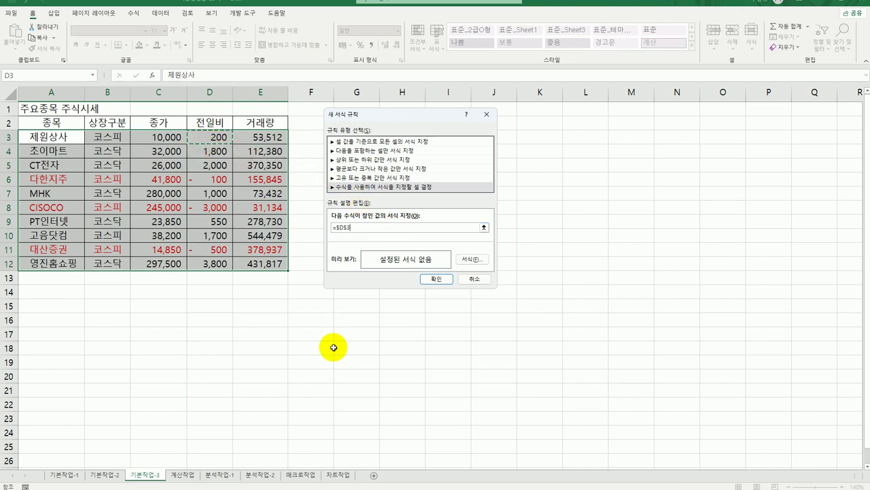
{"action": "key", "text": "F4"}
{"action": "key", "text": "F4"}
{"action": "type", "text": ">=2000"}
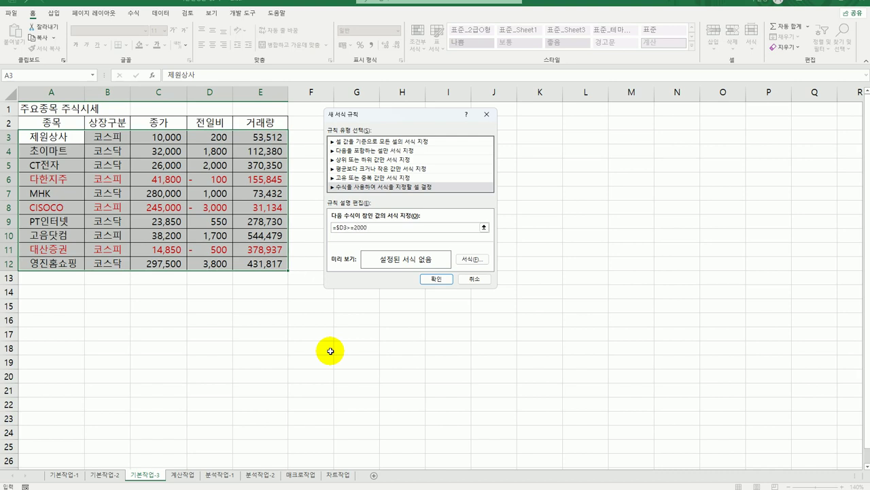
Set the second rule's font colour to standard blue and apply the rule to the stock table
{"action": "left_click", "coordinate": [472, 259]}
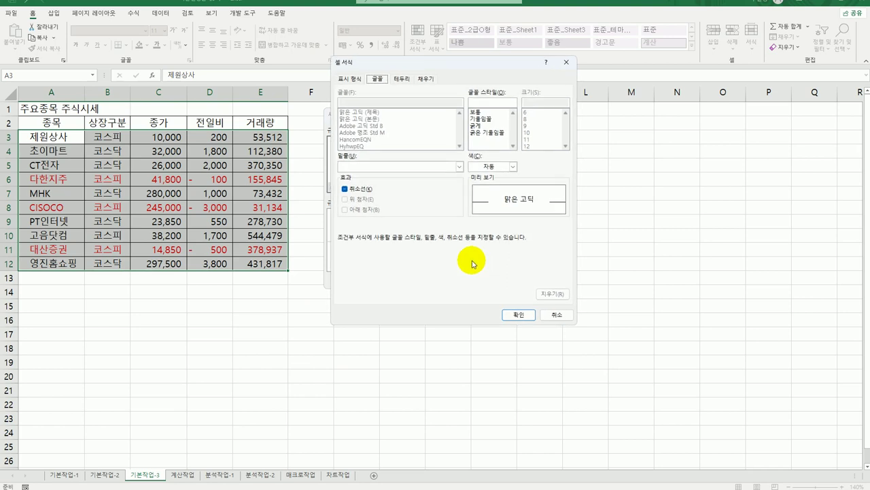
{"action": "left_click", "coordinate": [501, 167]}
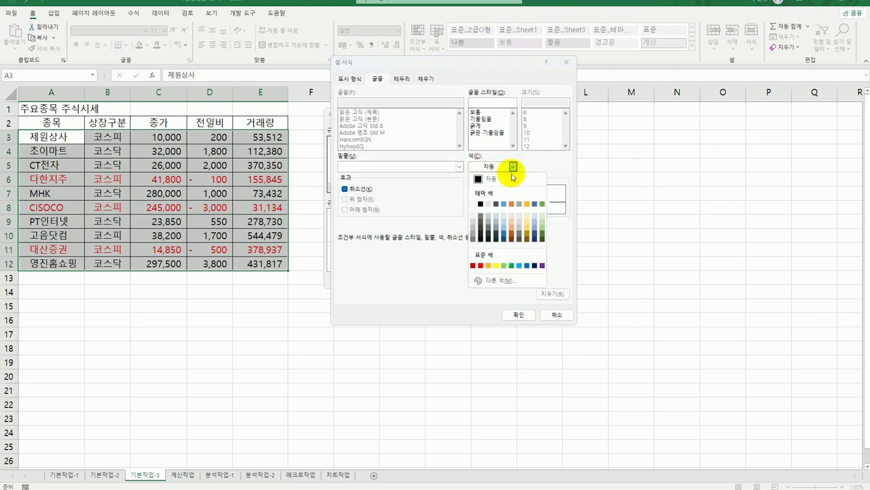
{"action": "left_click", "coordinate": [528, 267]}
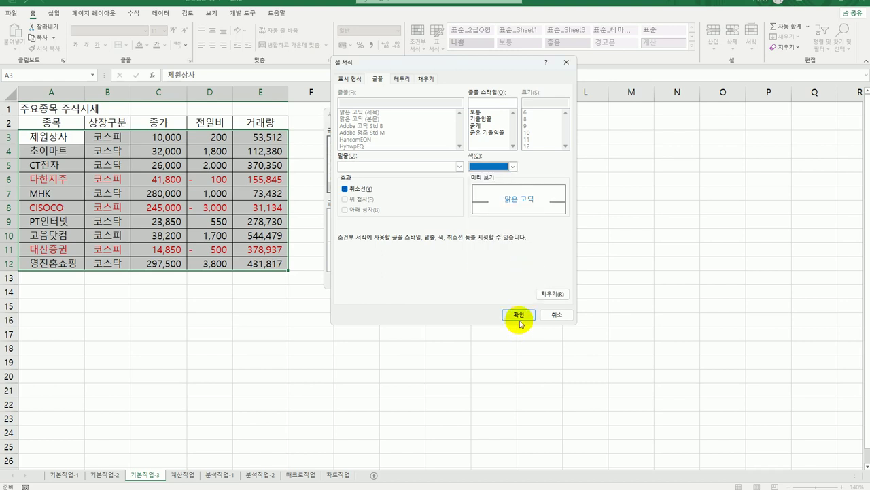
{"action": "left_click", "coordinate": [519, 314]}
{"action": "left_click", "coordinate": [439, 278]}
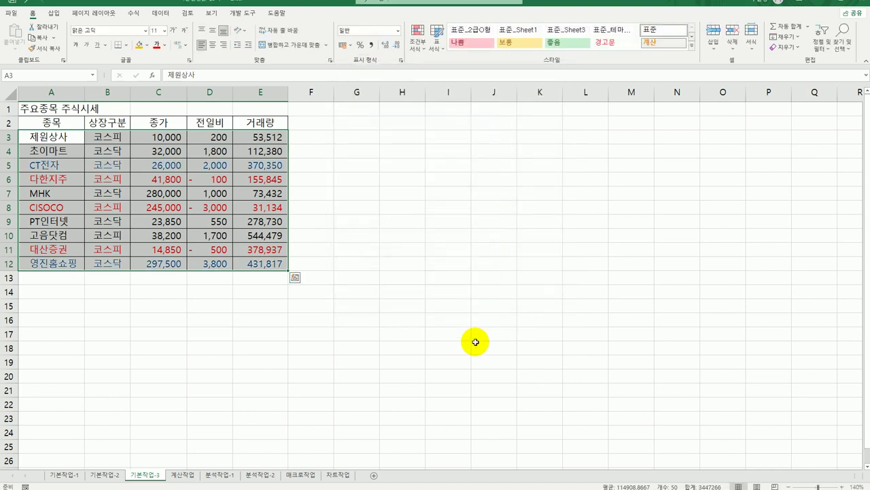
{"action": "left_click", "coordinate": [476, 344]}
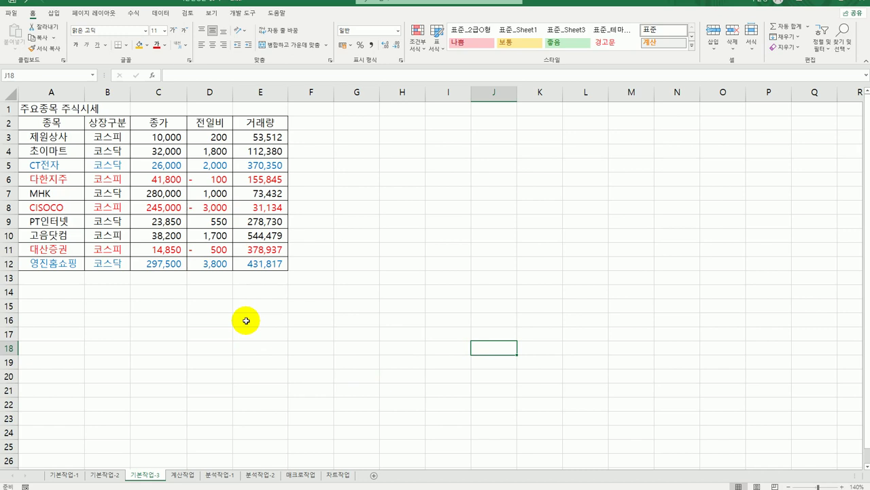
On sheet 계산작업, enter =LEFT(C3,2) in the 수수료 cell F3 to extract the first two characters of 결제종류
{"action": "left_click", "coordinate": [178, 475]}
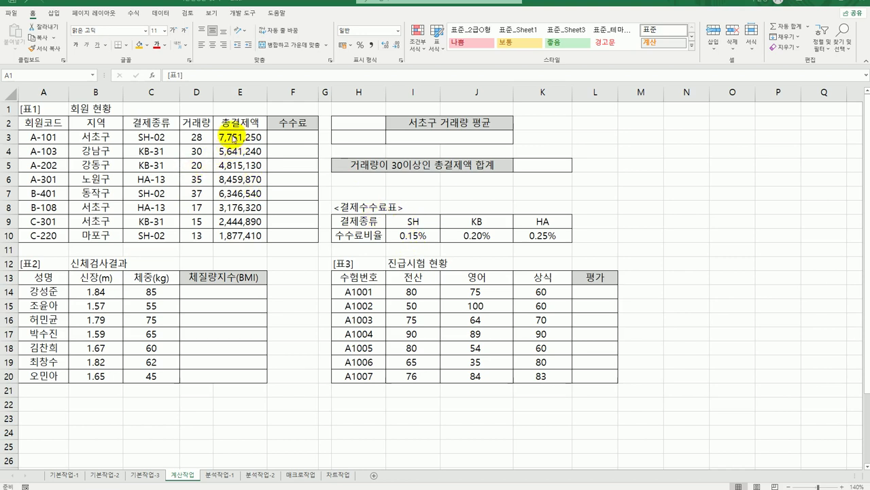
{"action": "left_click", "coordinate": [307, 136]}
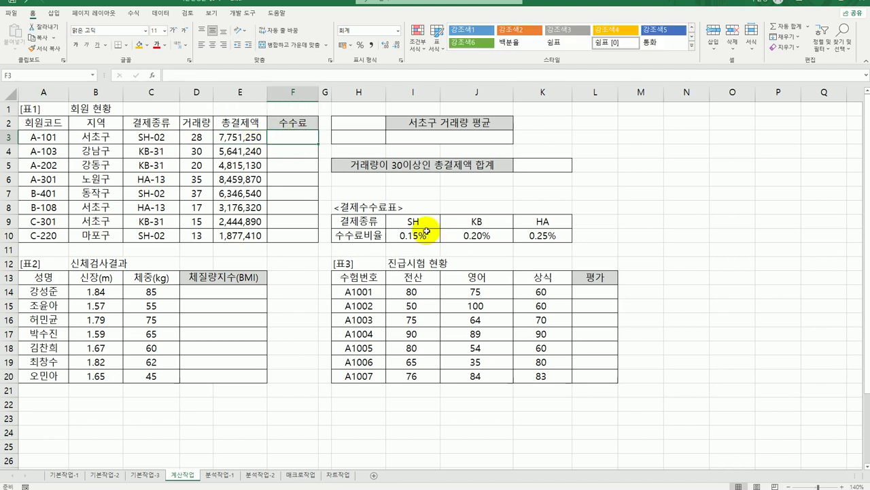
{"action": "left_click_drag", "start_coordinate": [398, 220], "coordinate": [527, 235]}
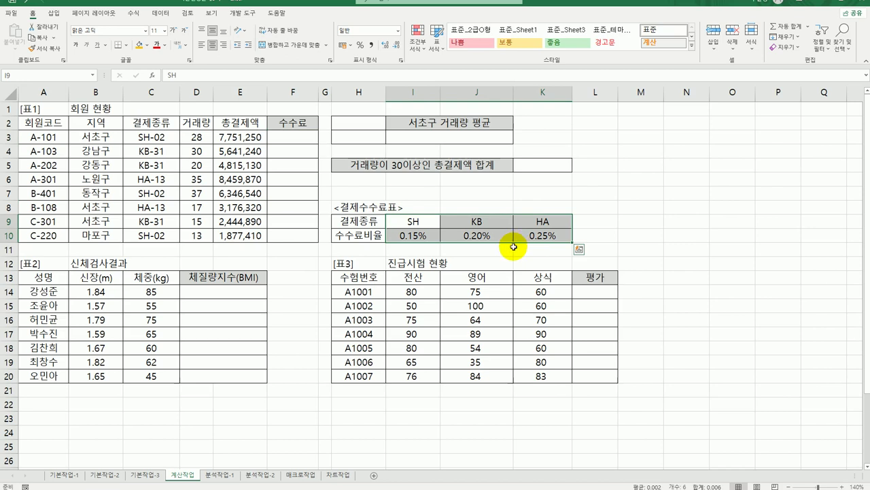
{"action": "left_click", "coordinate": [294, 138]}
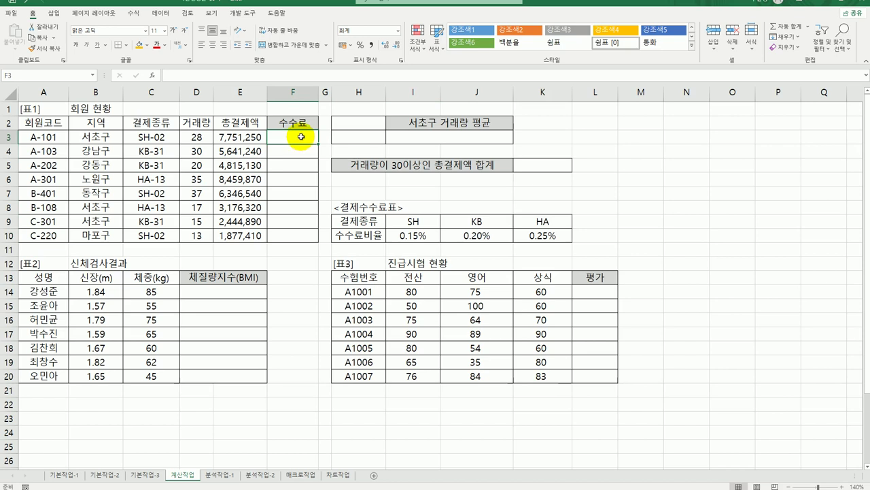
{"action": "type", "text": "="}
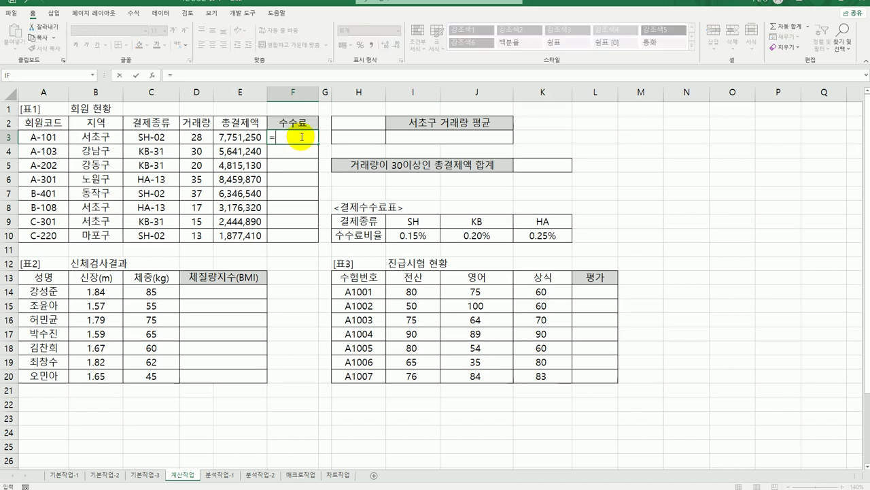
{"action": "type", "text": "lef"}
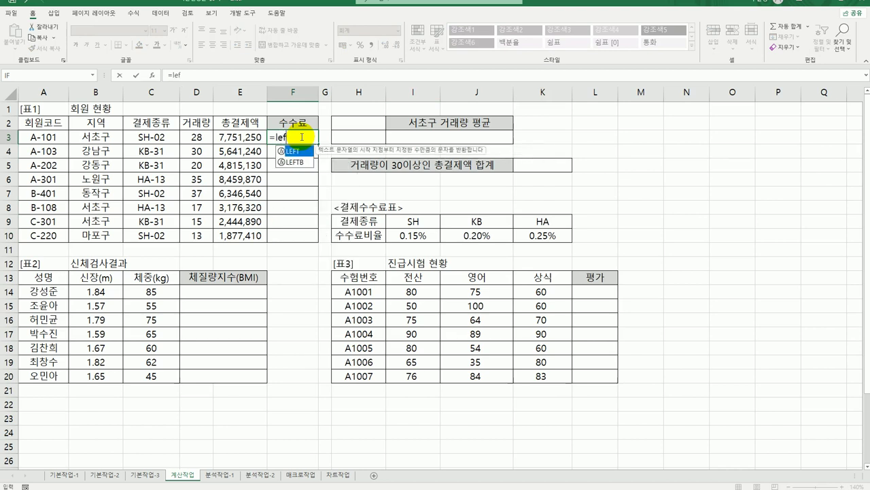
{"action": "double_click", "coordinate": [294, 151]}
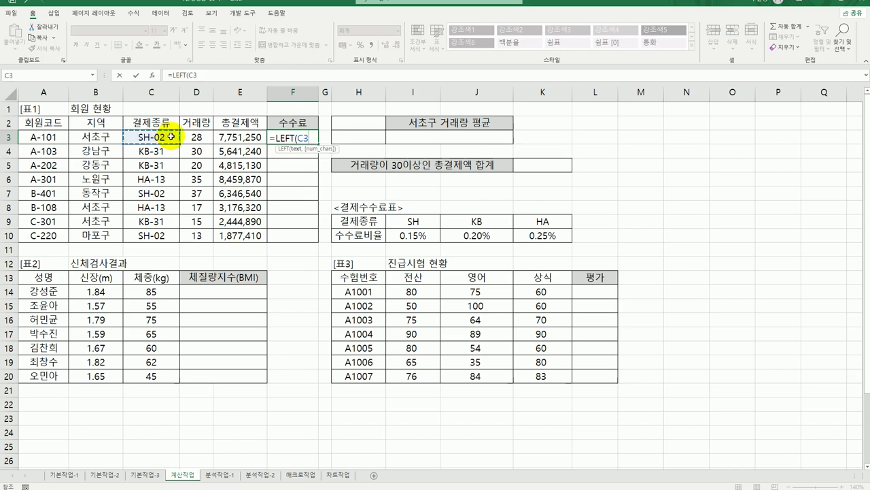
{"action": "type", "text": "."}
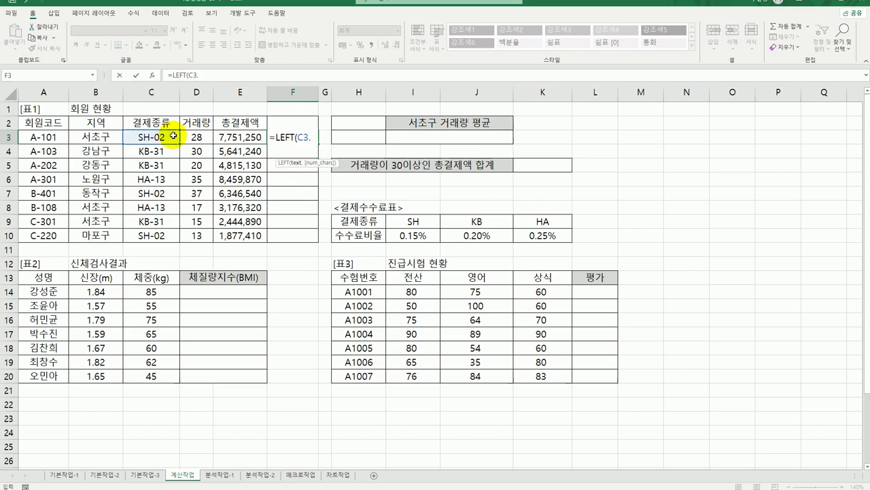
{"action": "key", "text": "BackSpace"}
{"action": "type", "text": ",2)"}
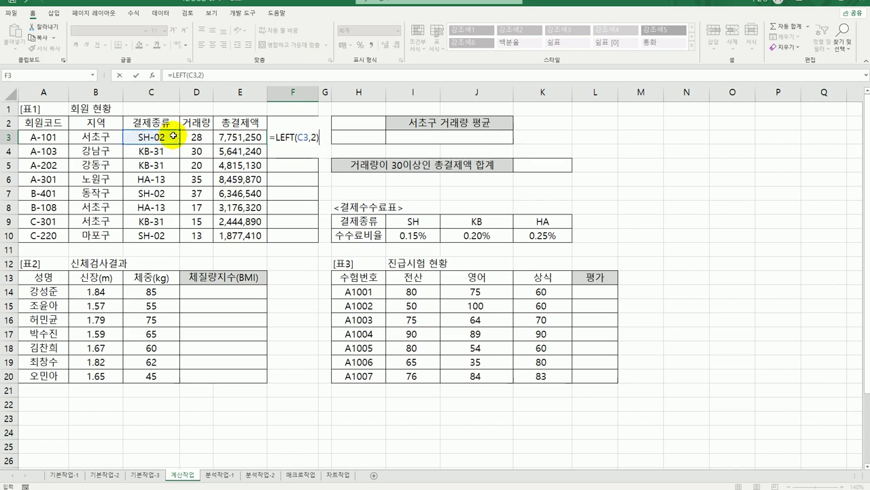
{"action": "key", "text": "Return"}
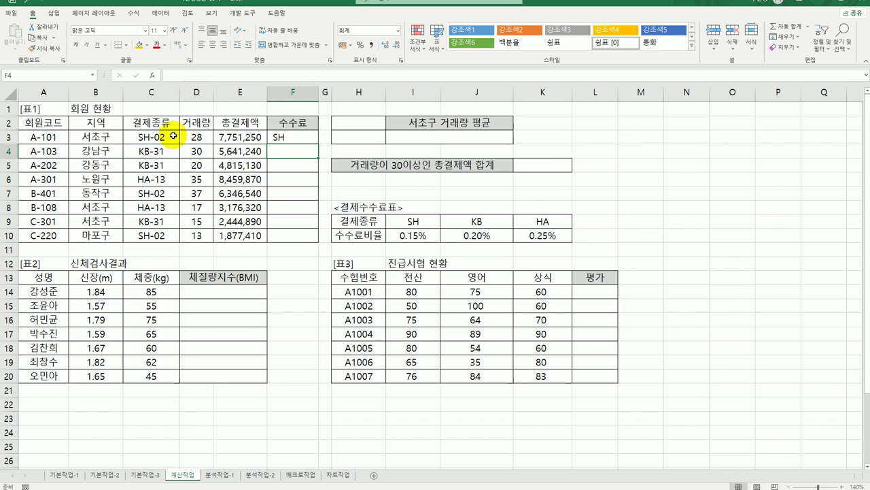
Fill the F3 formula down to F10 and compare the extracted codes with the 결제종류 headings in I9:K9
{"action": "left_click", "coordinate": [280, 136]}
{"action": "left_click_drag", "start_coordinate": [318, 144], "coordinate": [359, 238]}
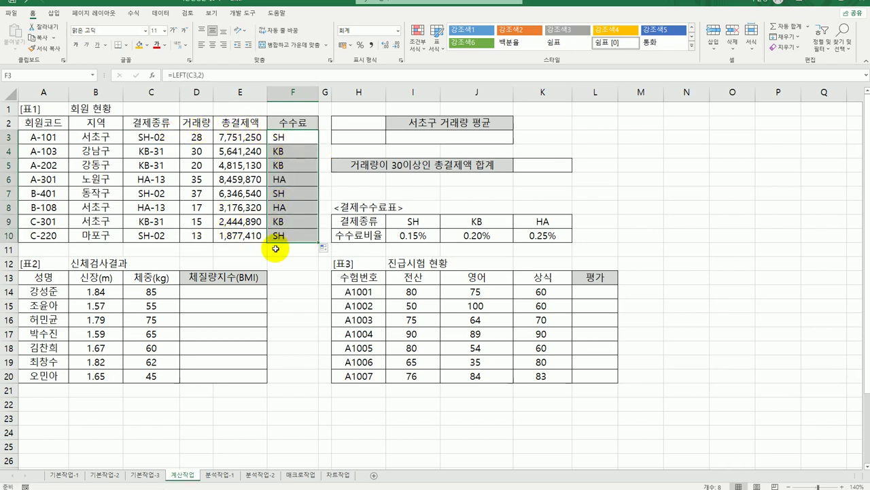
{"action": "left_click", "coordinate": [282, 139]}
{"action": "left_click_drag", "start_coordinate": [412, 221], "coordinate": [534, 223]}
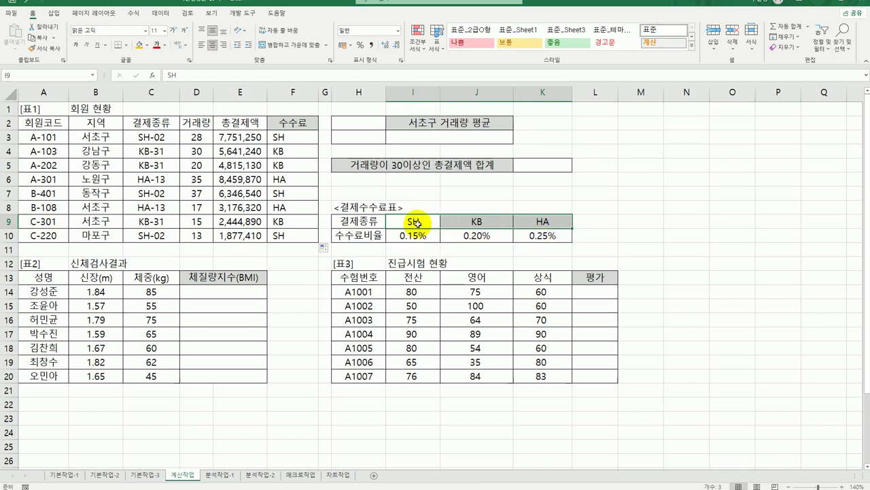
{"action": "left_click_drag", "start_coordinate": [414, 223], "coordinate": [544, 223]}
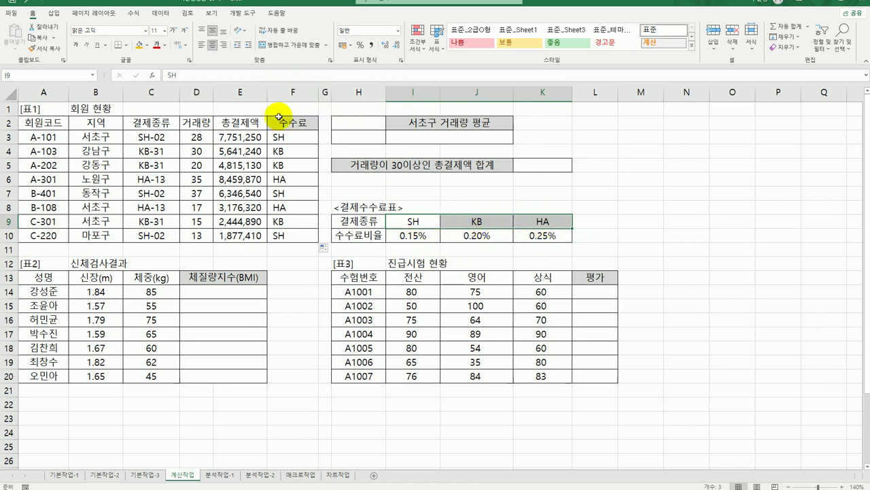
Wrap the LEFT formula in F3 in a MATCH function and open its function arguments
{"action": "left_click", "coordinate": [277, 138]}
{"action": "double_click", "coordinate": [278, 138]}
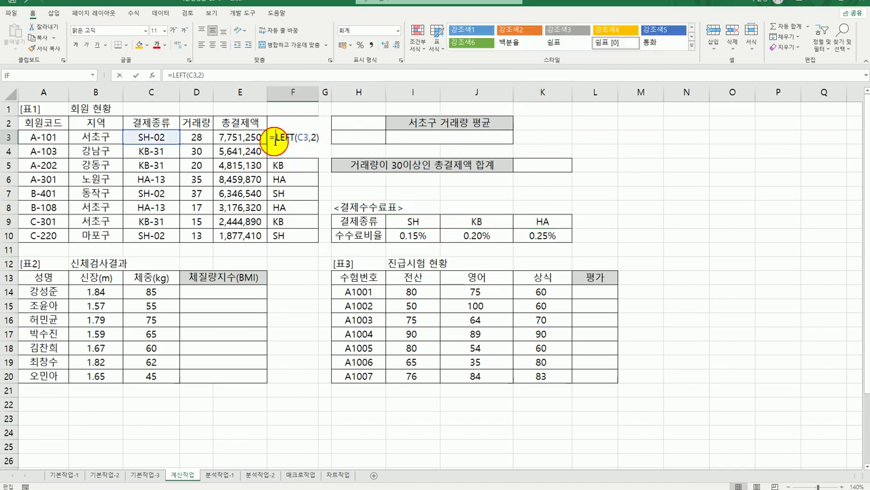
{"action": "type", "text": "ma"}
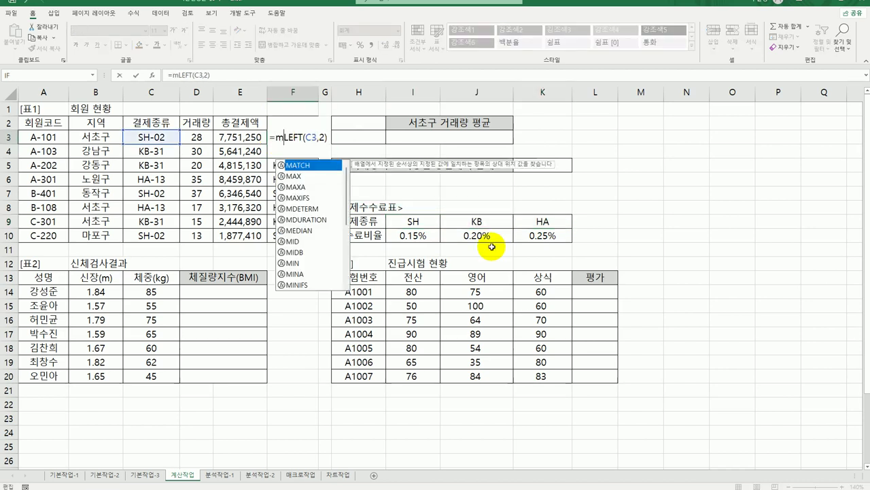
{"action": "double_click", "coordinate": [299, 165]}
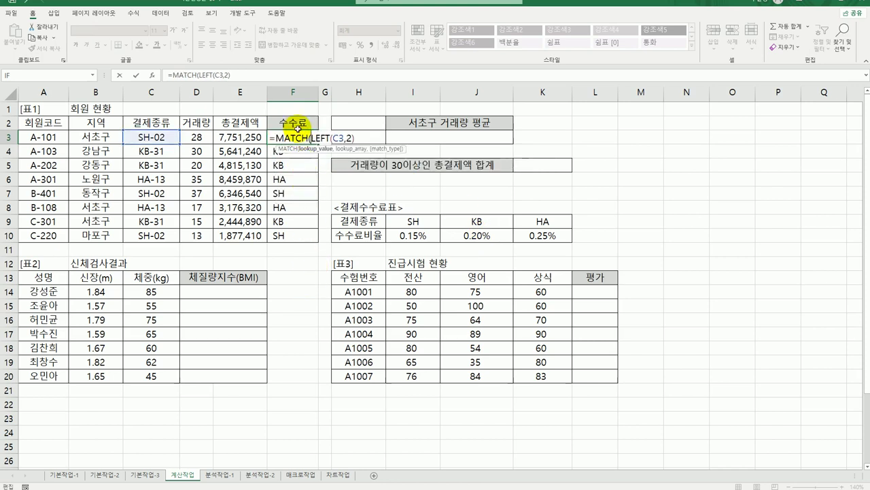
{"action": "left_click", "coordinate": [295, 138]}
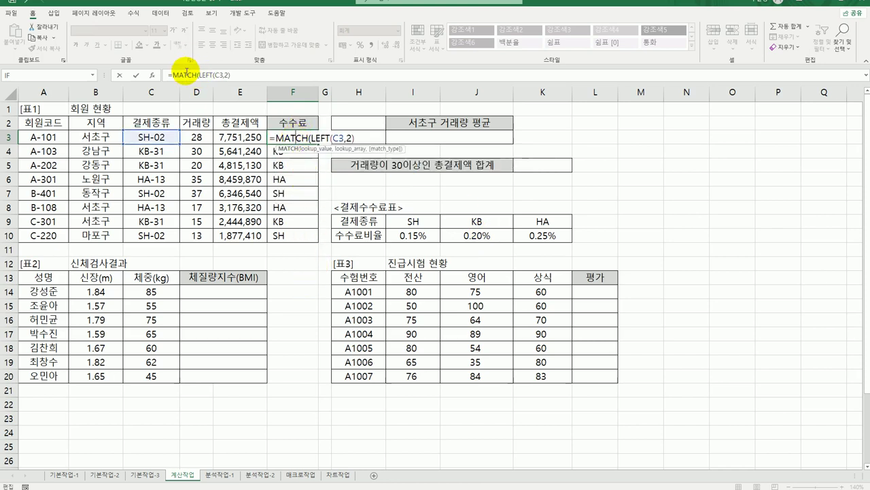
{"action": "left_click", "coordinate": [152, 74]}
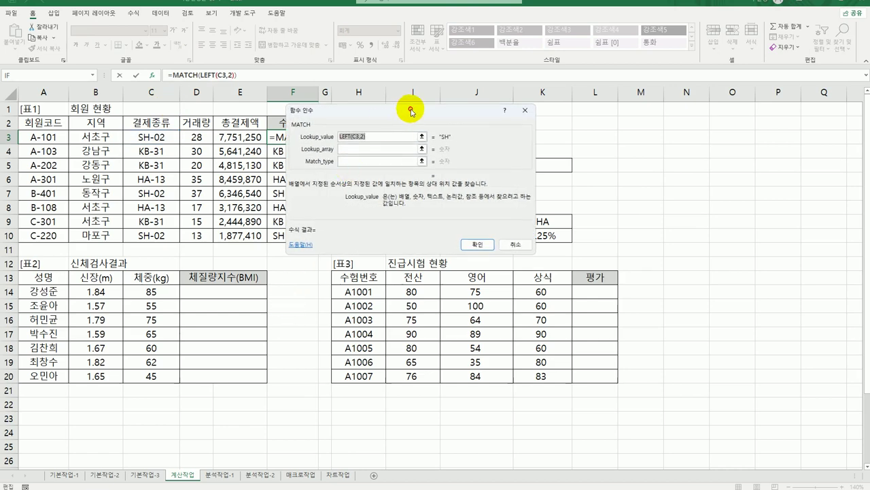
Set MATCH's Lookup_array to the absolute range $I$9:$K$9 and its Match_type to 0
{"action": "left_click_drag", "start_coordinate": [408, 111], "coordinate": [449, 280]}
{"action": "left_click", "coordinate": [399, 316]}
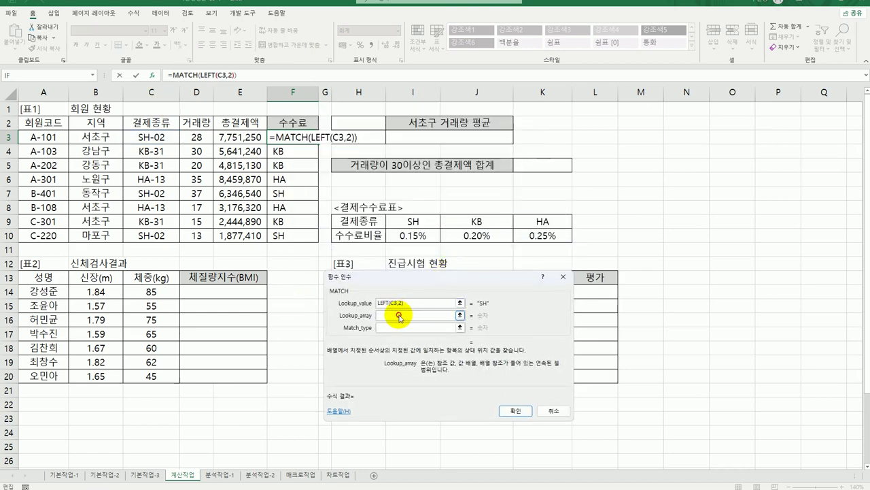
{"action": "left_click_drag", "start_coordinate": [412, 222], "coordinate": [534, 221]}
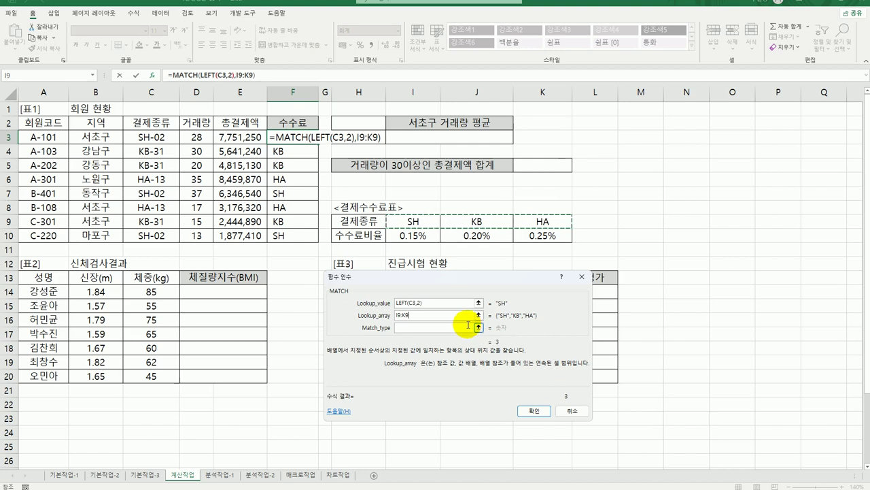
{"action": "key", "text": "F4"}
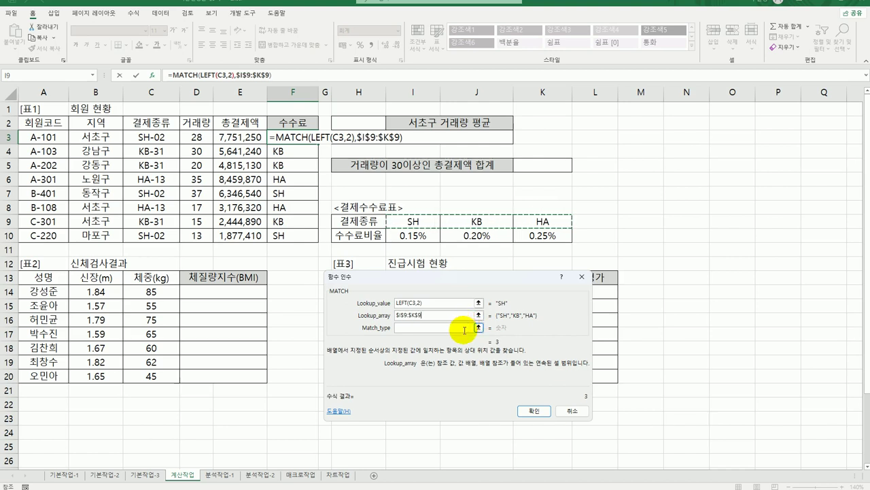
{"action": "left_click", "coordinate": [449, 328]}
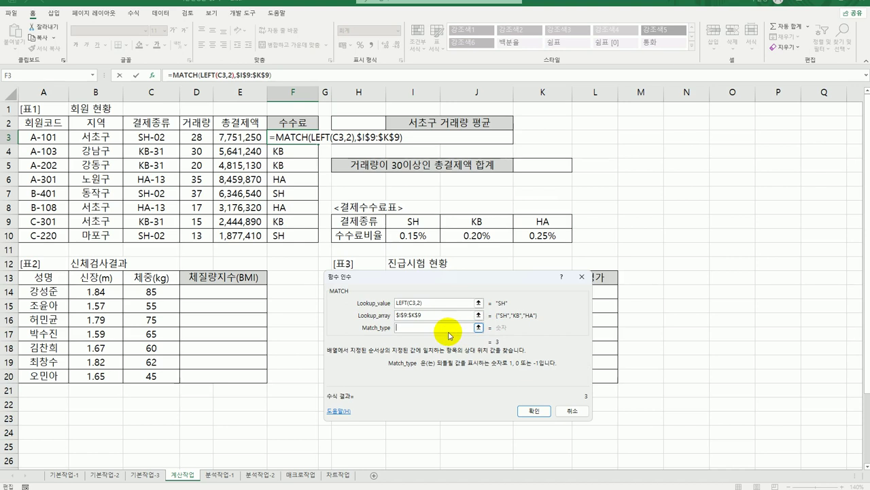
{"action": "type", "text": "0"}
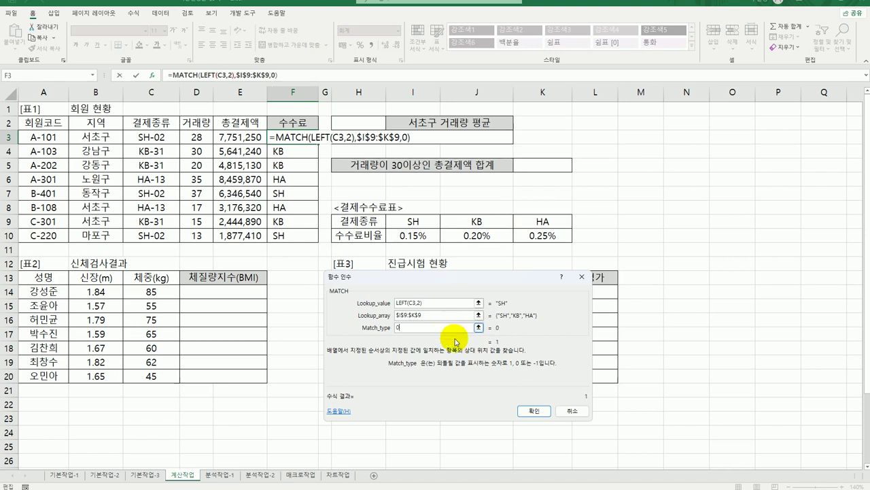
Confirm the MATCH formula in F3, fill it down to F10 and compare the positions with the 수수료비율 values in I10:K10
{"action": "left_click", "coordinate": [523, 412]}
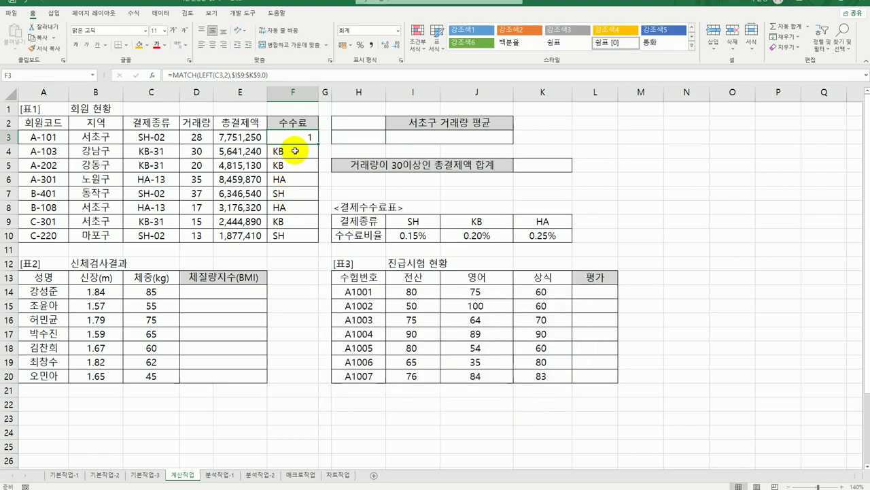
{"action": "left_click_drag", "start_coordinate": [319, 144], "coordinate": [311, 238]}
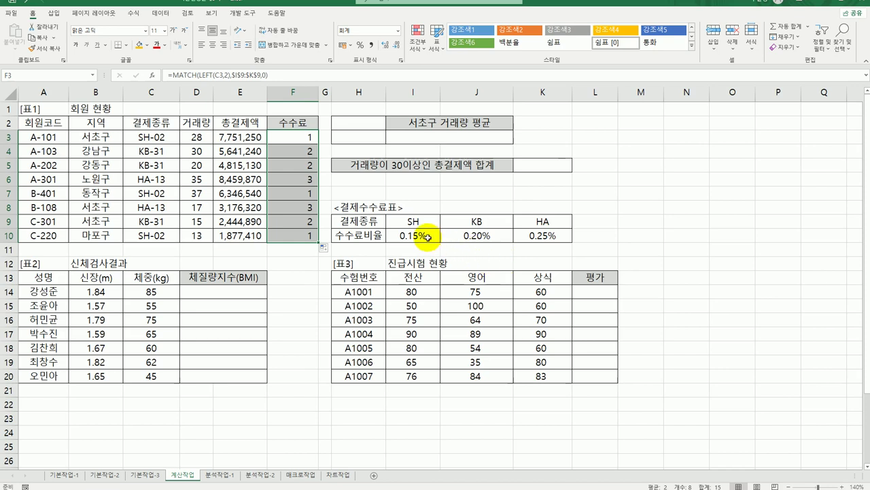
{"action": "left_click_drag", "start_coordinate": [416, 238], "coordinate": [534, 233]}
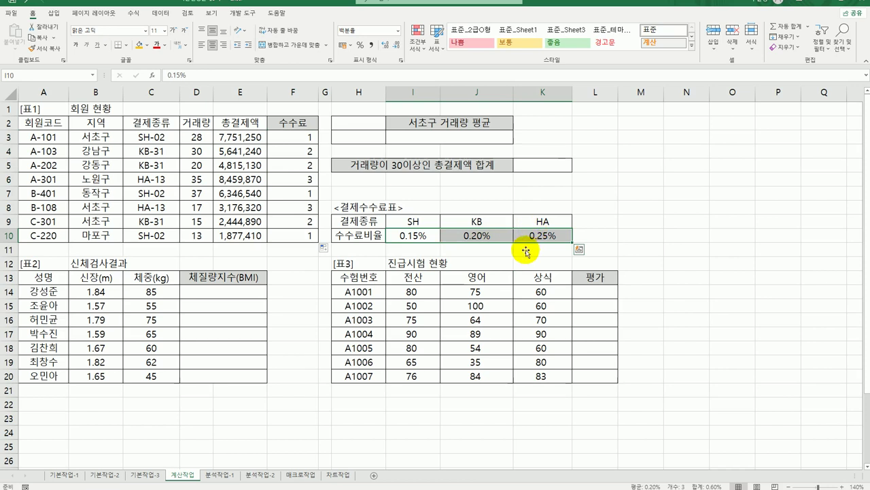
Wrap the MATCH formula in F3 in an INDEX function and open its arguments in the array,row_num,column_num form
{"action": "double_click", "coordinate": [293, 136]}
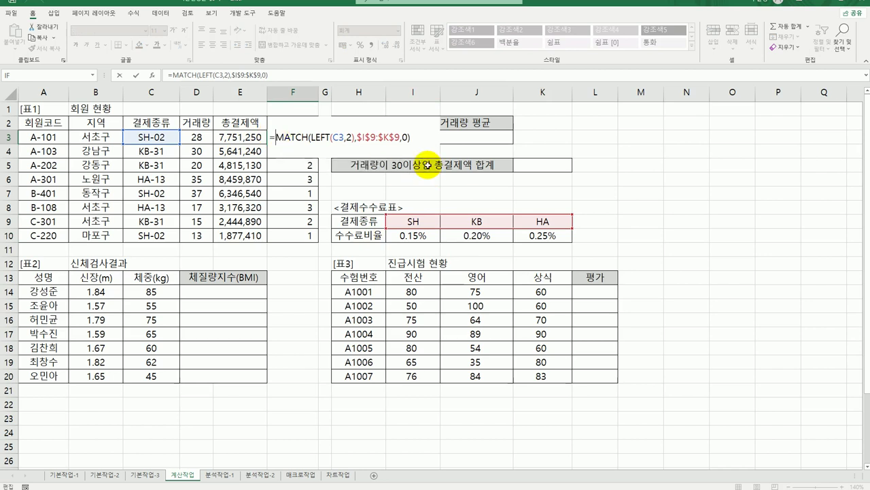
{"action": "type", "text": "in"}
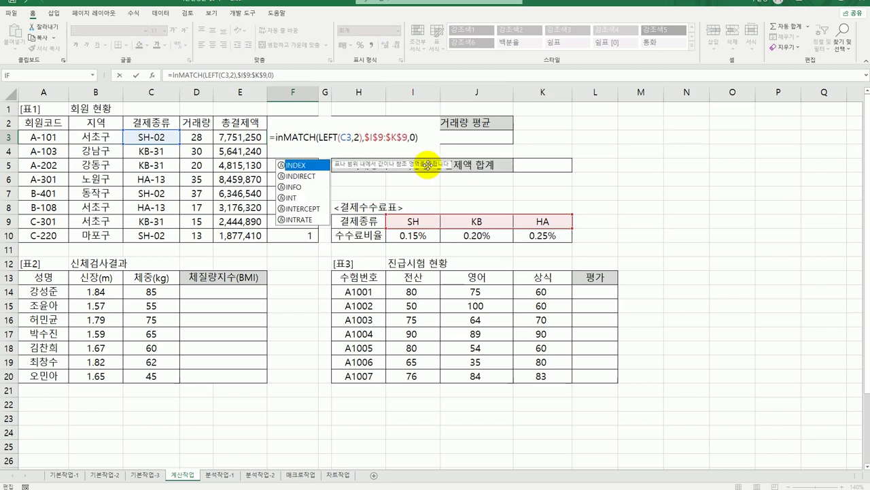
{"action": "double_click", "coordinate": [299, 166]}
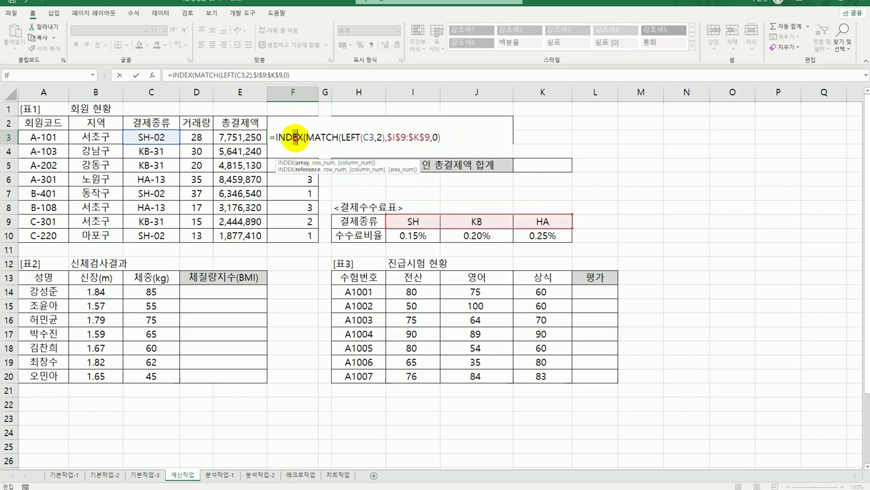
{"action": "left_click", "coordinate": [151, 75]}
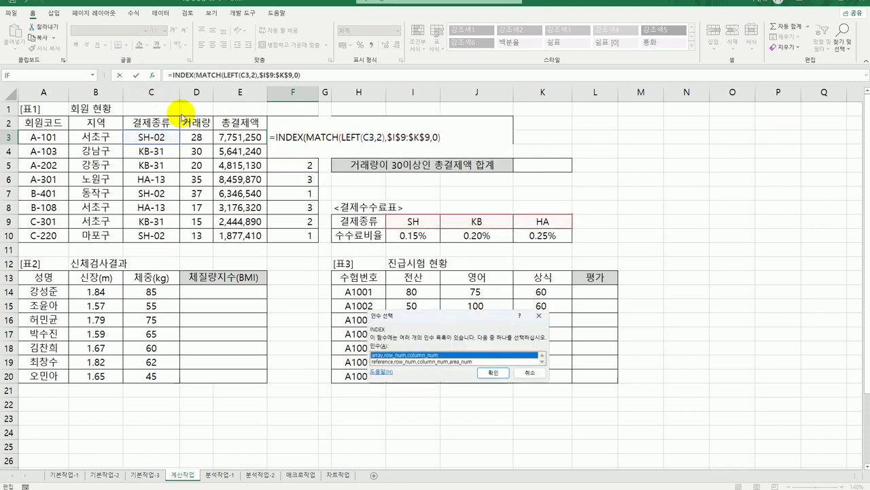
{"action": "left_click", "coordinate": [491, 373]}
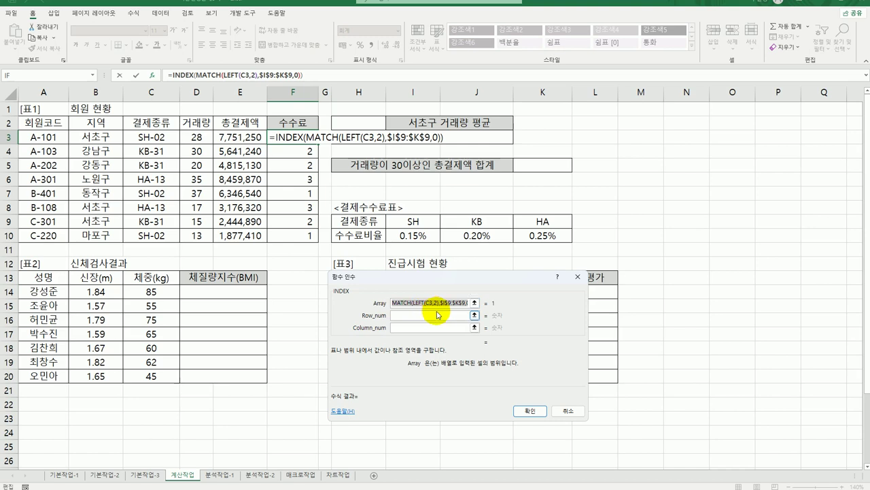
Move MATCH(LEFT(C3,2),$I$9:$K$9,0) from INDEX's Array argument to Column_num
{"action": "key", "text": "BackSpace"}
{"action": "left_click", "coordinate": [423, 327]}
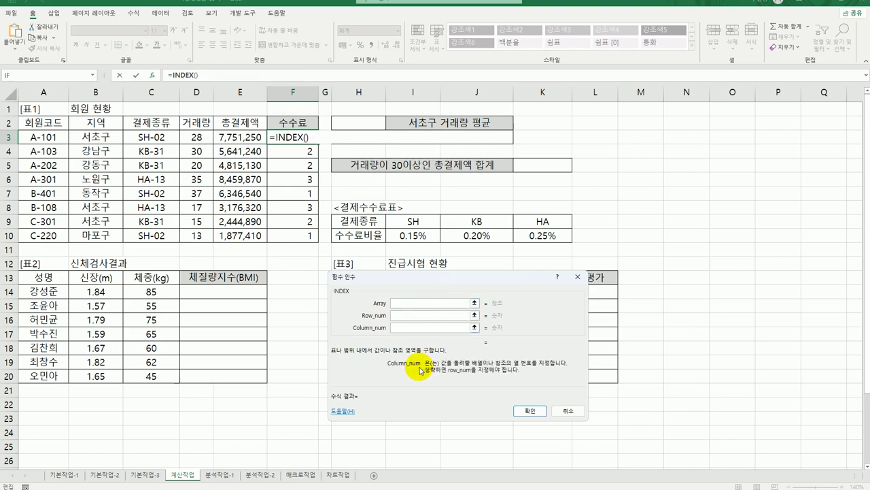
{"action": "type", "text": "MATCH(LEFT(C3,2),$I$9:$K$9,0)"}
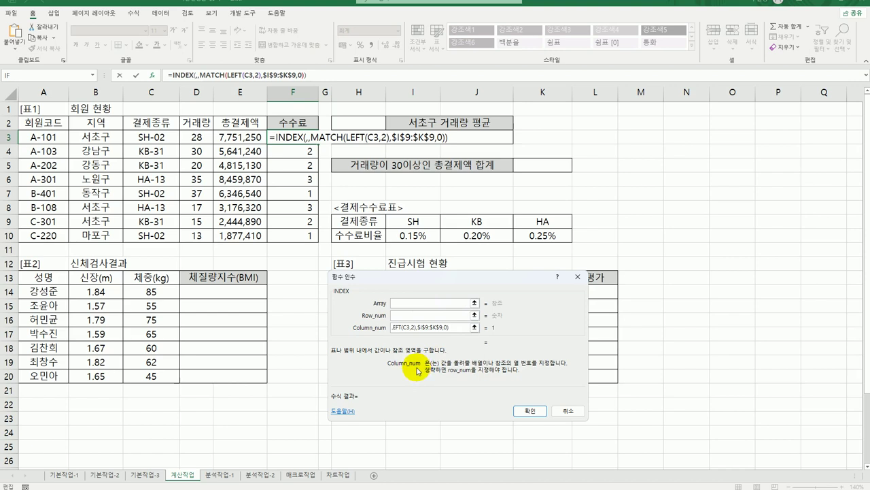
Set INDEX's Array to the absolute range $I$10:$K$10, confirm the formula and fill it from F3 down to F10
{"action": "left_click", "coordinate": [406, 304]}
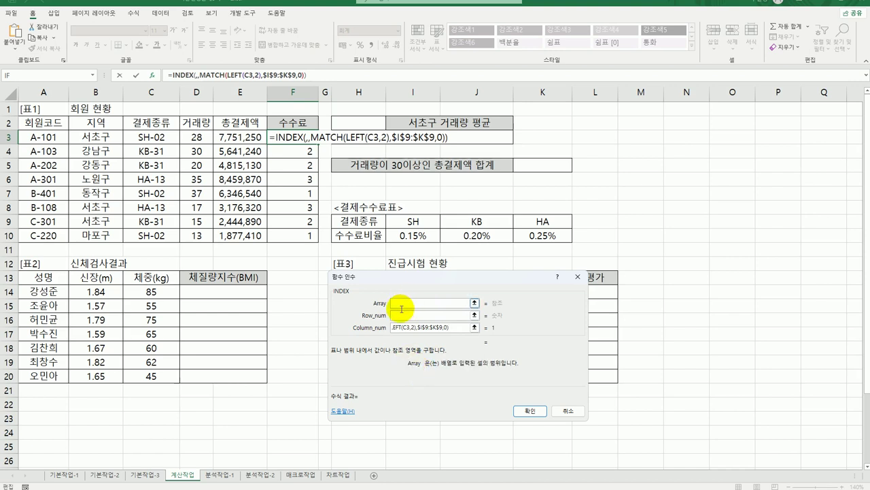
{"action": "left_click_drag", "start_coordinate": [414, 236], "coordinate": [527, 236]}
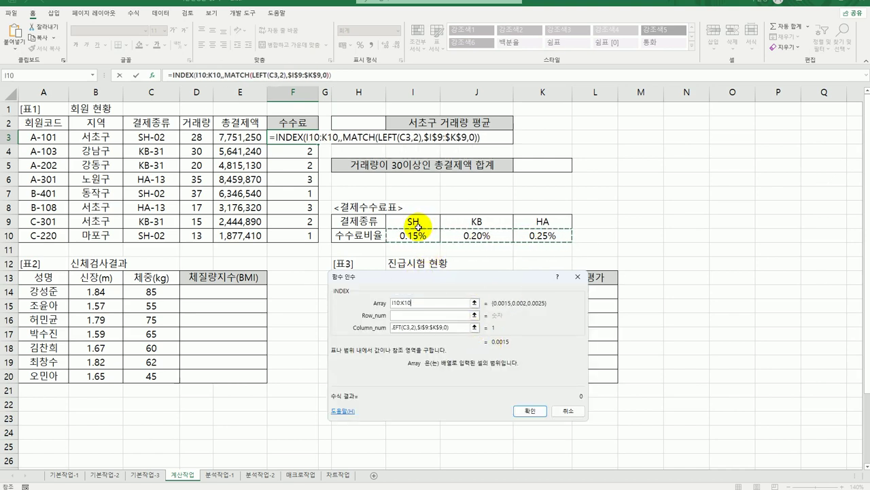
{"action": "left_click_drag", "start_coordinate": [417, 226], "coordinate": [545, 221]}
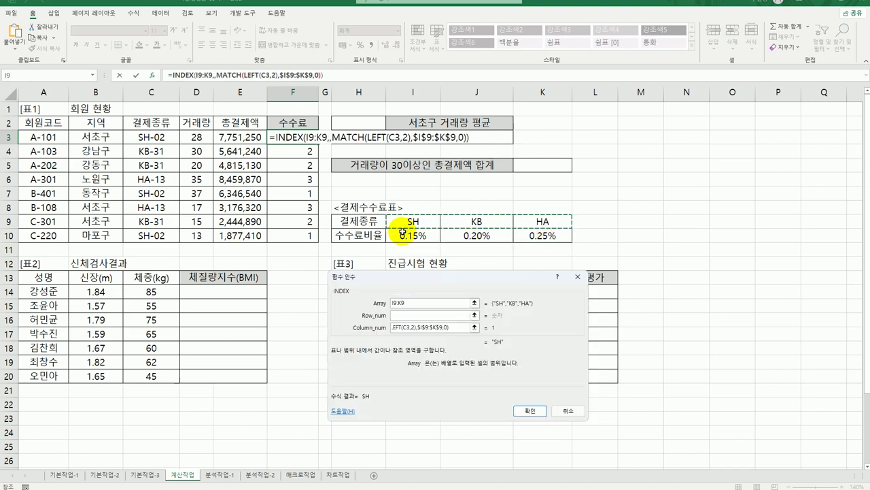
{"action": "left_click_drag", "start_coordinate": [402, 233], "coordinate": [524, 235]}
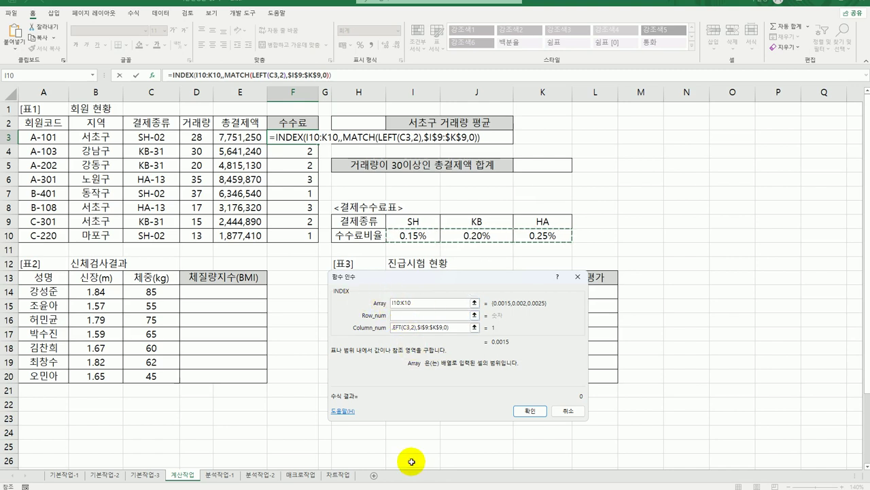
{"action": "key", "text": "F4"}
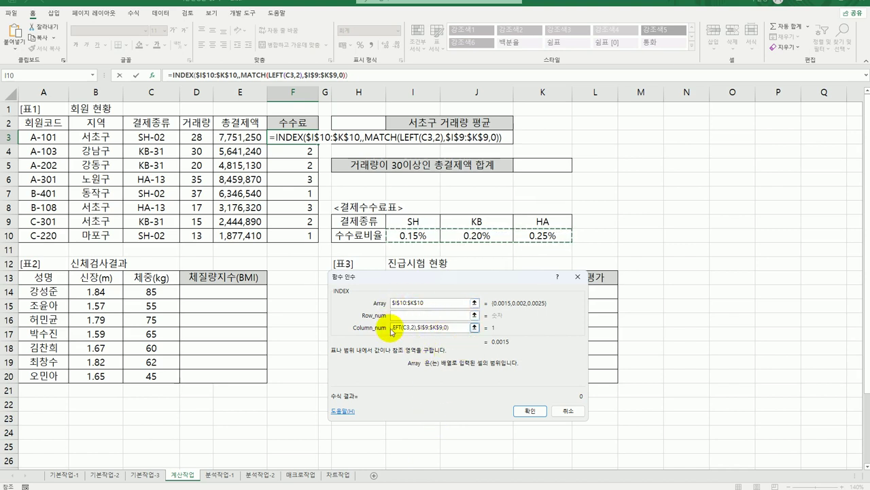
{"action": "left_click", "coordinate": [529, 411]}
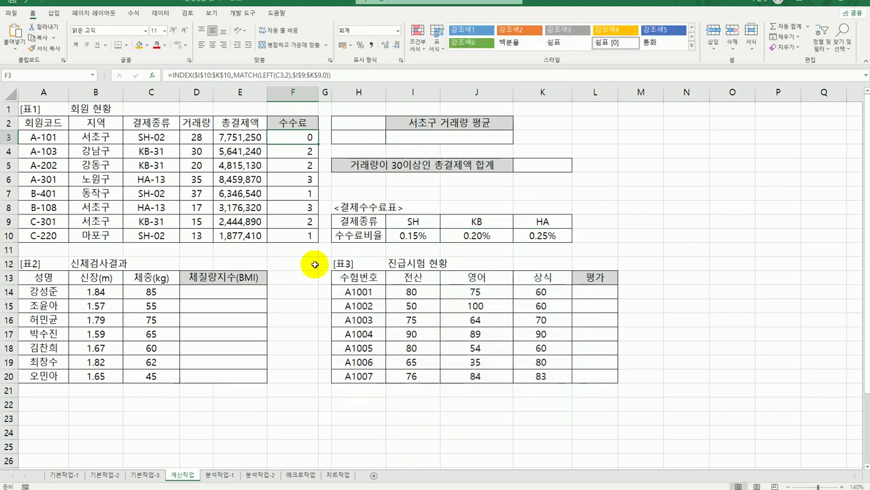
{"action": "left_click_drag", "start_coordinate": [318, 144], "coordinate": [314, 237]}
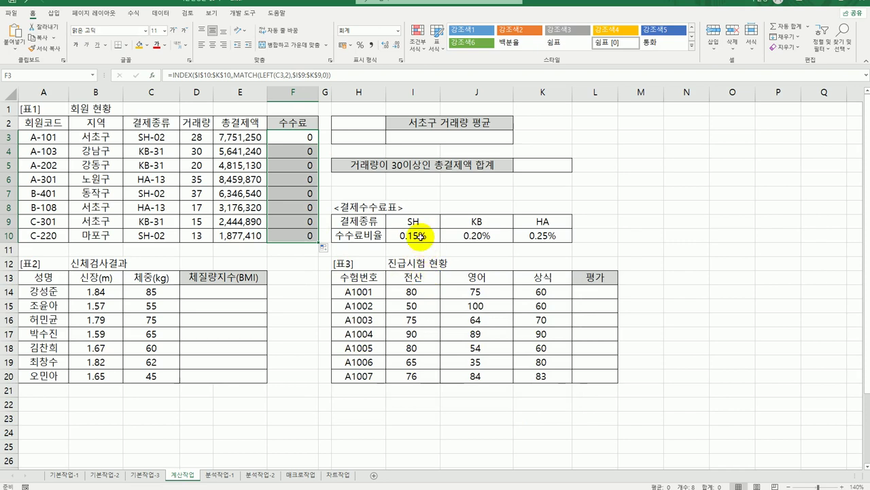
Preview the unformatted value of F3 under the 일반 number format in the cell formatting options, without applying it
{"action": "right_click", "coordinate": [293, 135]}
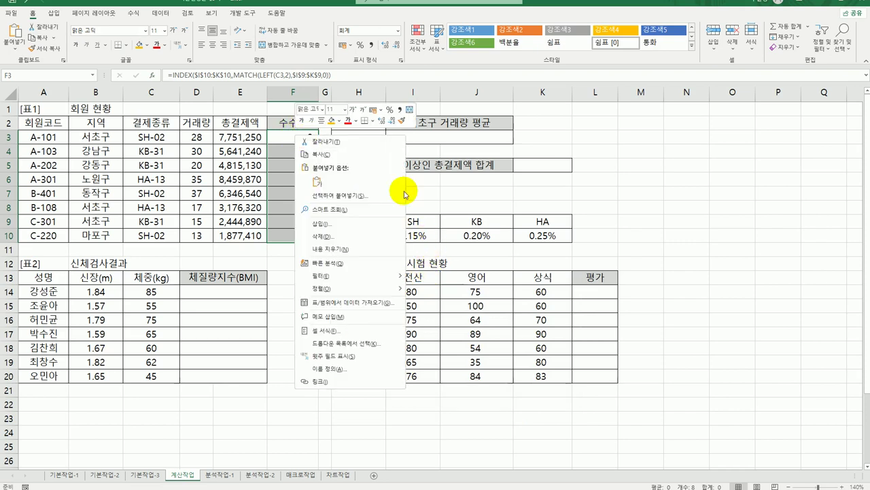
{"action": "left_click", "coordinate": [360, 334]}
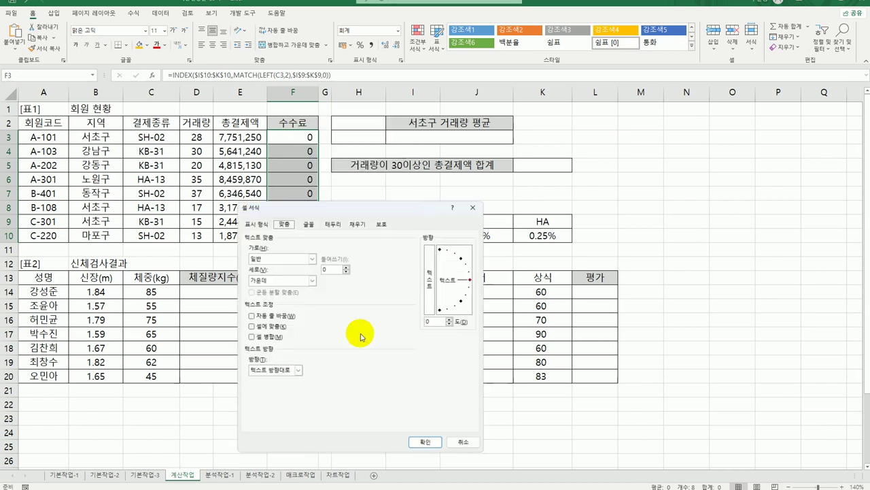
{"action": "left_click", "coordinate": [261, 224]}
{"action": "left_click", "coordinate": [255, 247]}
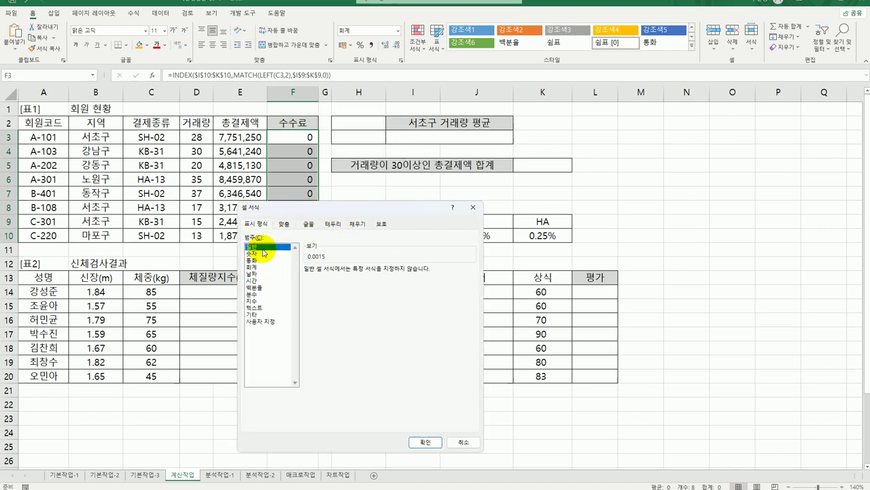
{"action": "left_click_drag", "start_coordinate": [319, 206], "coordinate": [442, 187]}
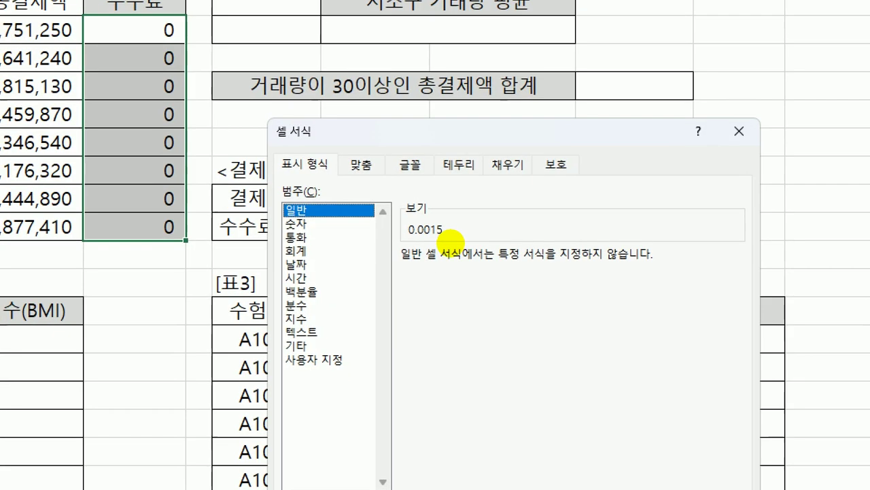
{"action": "mouse_move", "coordinate": [424, 242]}
{"action": "left_mouse_down"}
{"action": "mouse_move", "coordinate": [457, 243]}
{"action": "mouse_move", "coordinate": [452, 265]}
{"action": "mouse_move", "coordinate": [437, 239]}
{"action": "left_mouse_up"}
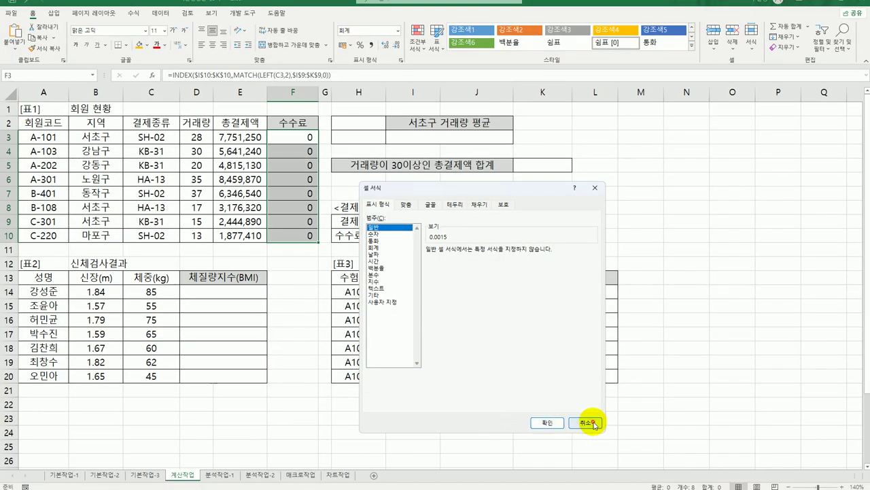
{"action": "left_click", "coordinate": [592, 418]}
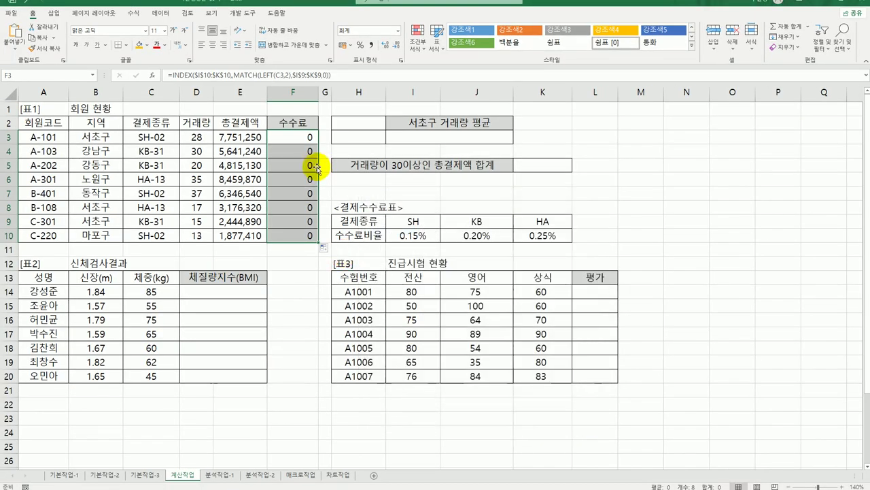
Multiply the INDEX formula in F3 by the 총결제액 in E3 and fill the 수수료 formula down to F10
{"action": "left_click", "coordinate": [290, 139]}
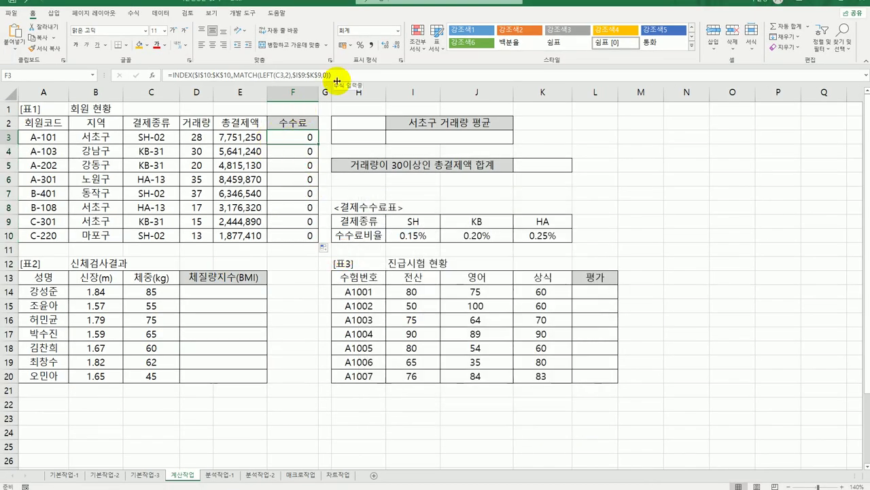
{"action": "double_click", "coordinate": [309, 138]}
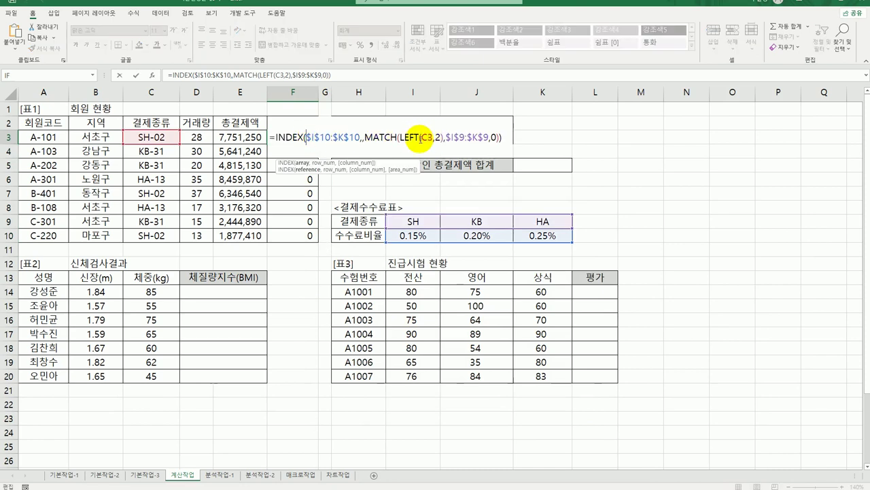
{"action": "left_click", "coordinate": [276, 138]}
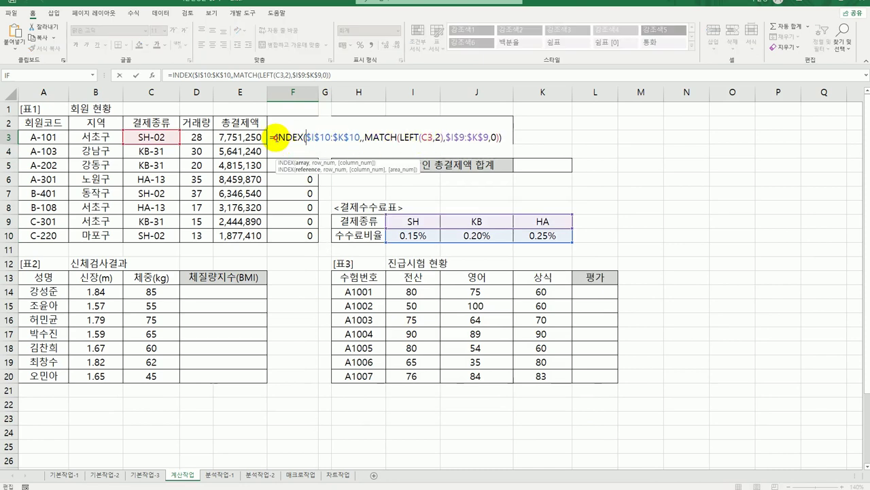
{"action": "left_click", "coordinate": [228, 140]}
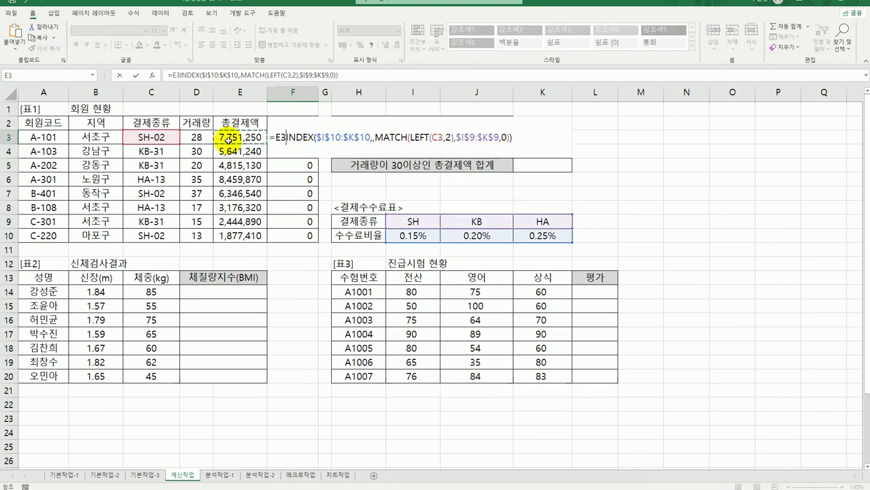
{"action": "type", "text": "*"}
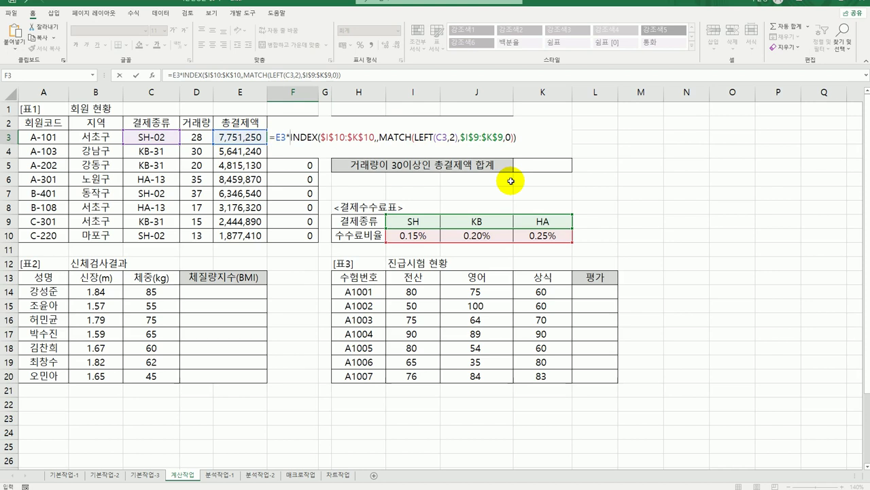
{"action": "key", "text": "Return"}
{"action": "left_click", "coordinate": [295, 138]}
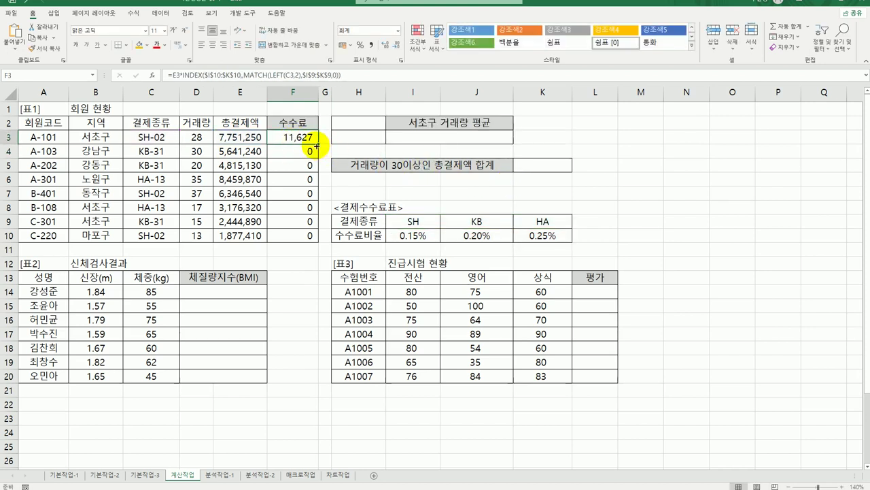
{"action": "left_click_drag", "start_coordinate": [318, 144], "coordinate": [300, 257]}
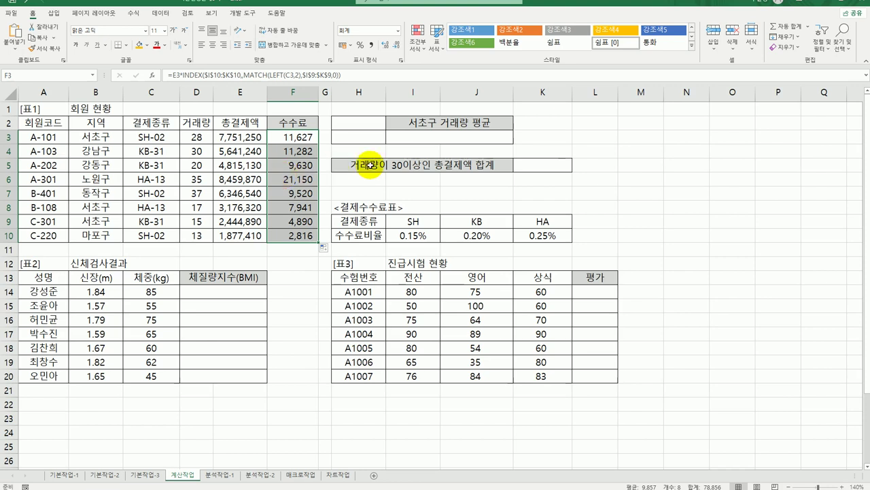
Enter the criteria heading 지역 in H2 beside 서초구 거래량 평균
{"action": "left_click", "coordinate": [410, 139]}
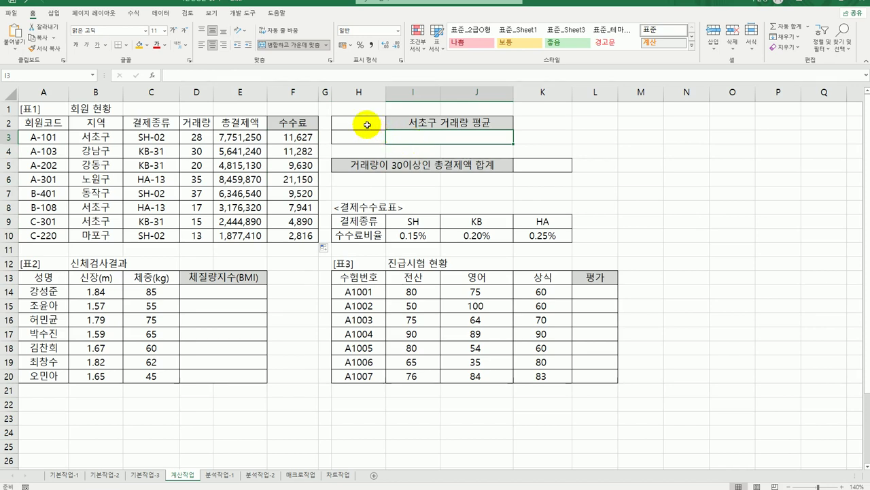
{"action": "mouse_move", "coordinate": [365, 121]}
{"action": "left_mouse_down"}
{"action": "mouse_move", "coordinate": [365, 142]}
{"action": "mouse_move", "coordinate": [361, 127]}
{"action": "left_mouse_up"}
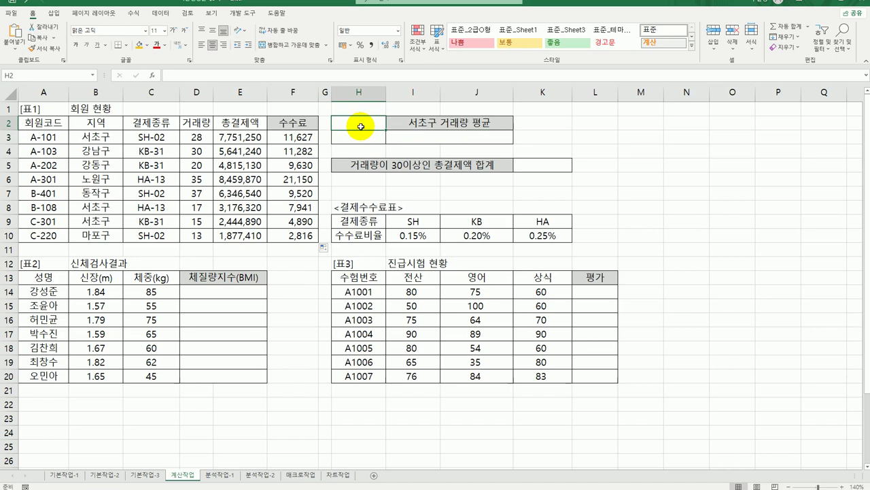
{"action": "type", "text": "wld"}
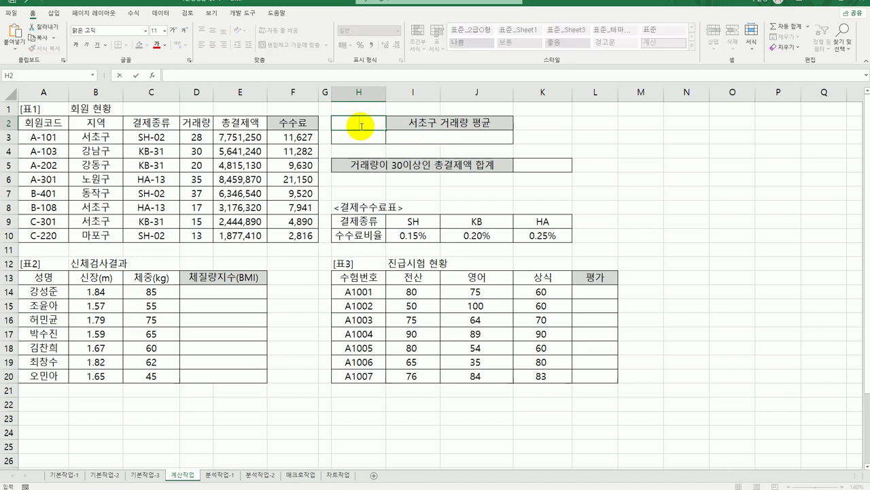
{"action": "type", "text": "지역"}
{"action": "key", "text": "Return"}
Copy the 지역 heading and 서초구 from B2:B3 into H2:H3 as the criteria range
{"action": "left_click_drag", "start_coordinate": [111, 123], "coordinate": [115, 140]}
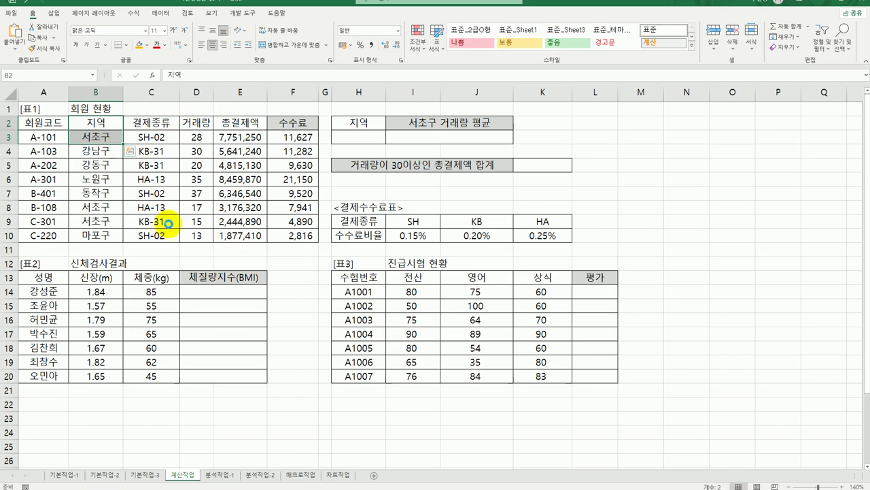
{"action": "key", "text": "ctrl+c"}
{"action": "left_click", "coordinate": [357, 126]}
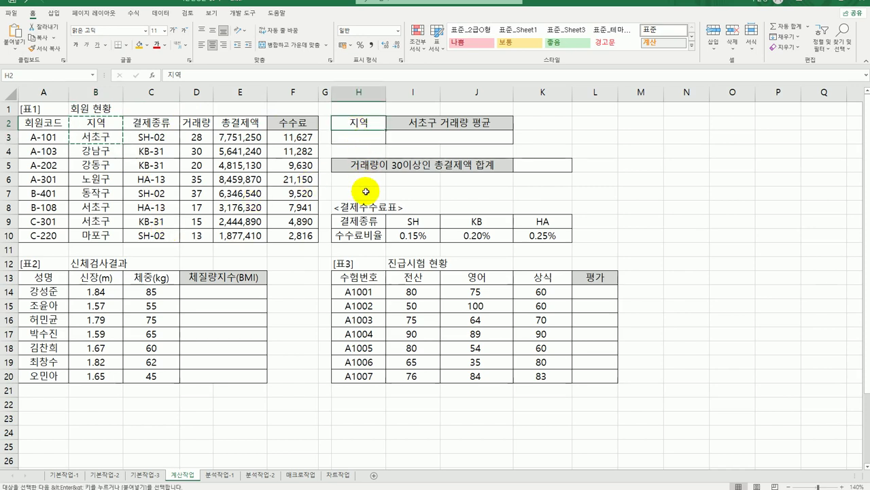
{"action": "key", "text": "ctrl+v"}
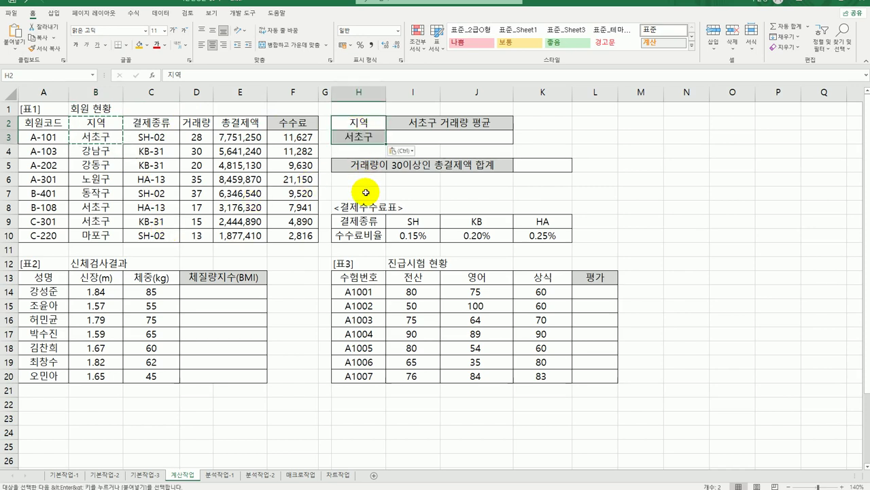
Start a DSUM formula in I3 under 서초구 거래량 평균 and bring up its function arguments
{"action": "left_click", "coordinate": [416, 137]}
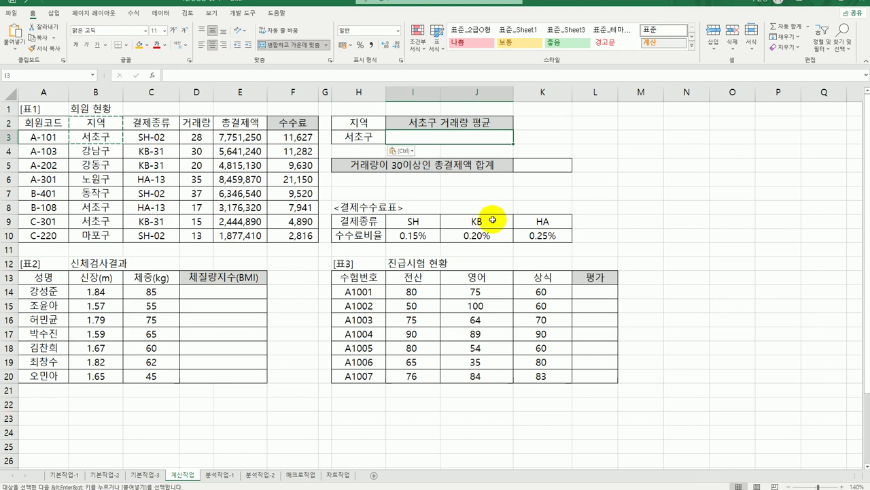
{"action": "type", "text": "=ㅇ"}
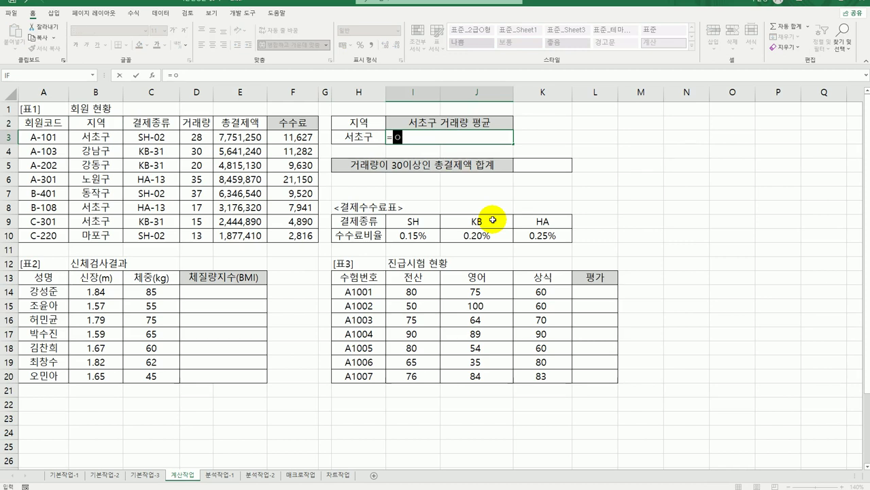
{"action": "key", "text": "BackSpace"}
{"action": "type", "text": "d"}
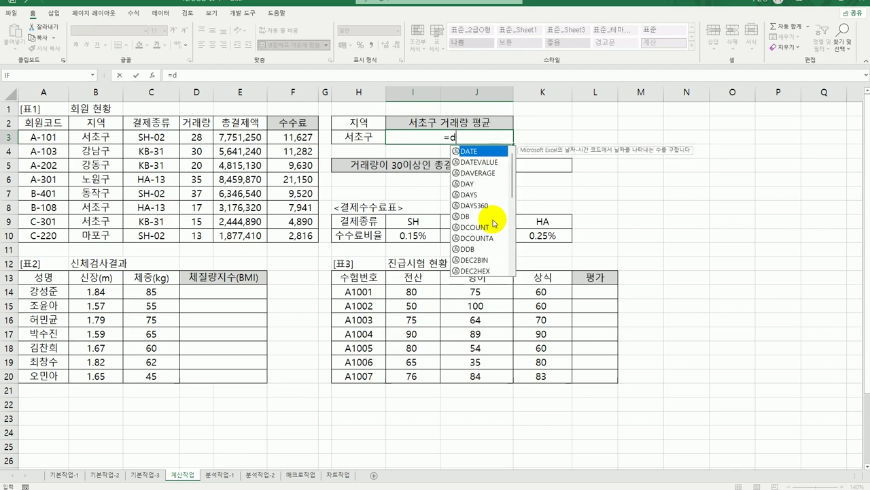
{"action": "type", "text": "sum"}
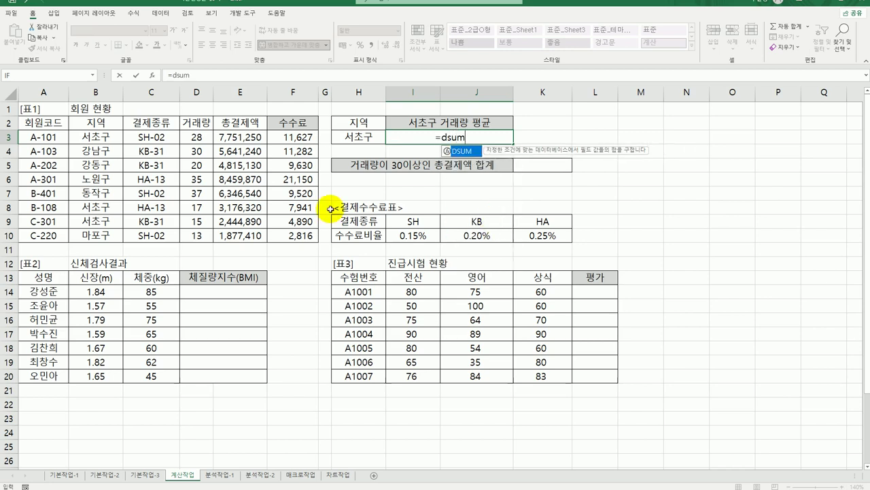
{"action": "left_click_drag", "start_coordinate": [60, 123], "coordinate": [222, 235]}
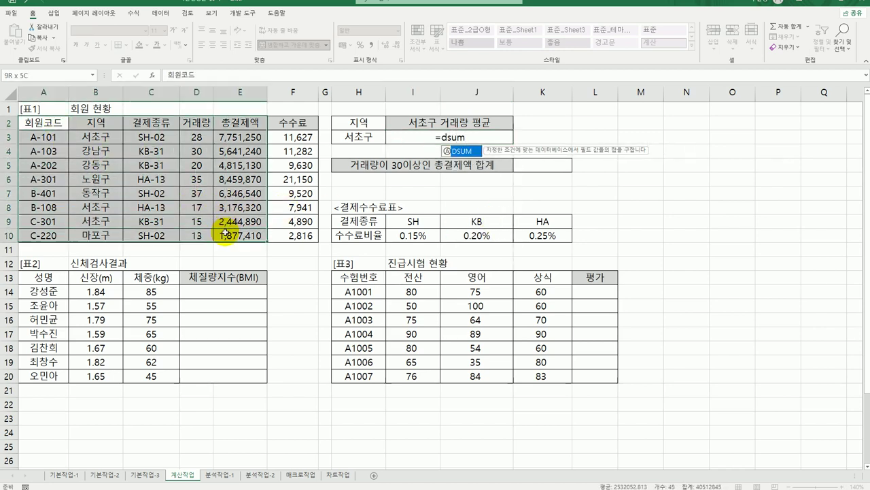
{"action": "left_click", "coordinate": [427, 136]}
{"action": "double_click", "coordinate": [415, 136]}
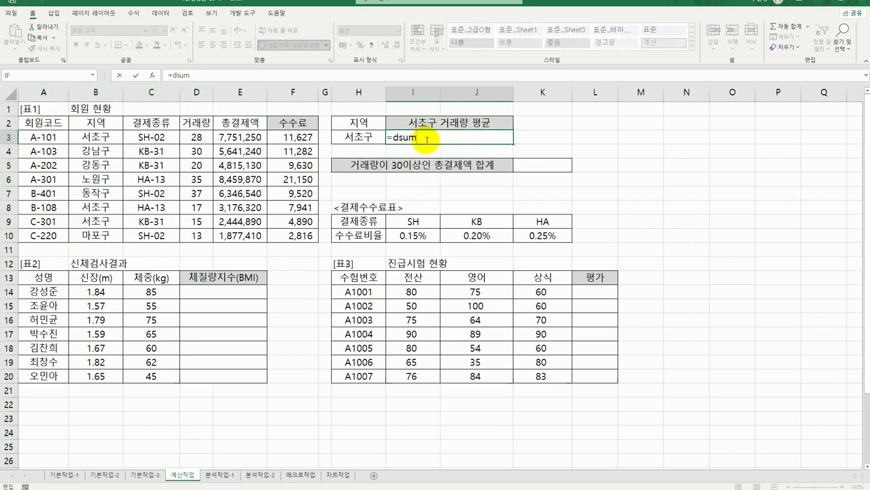
{"action": "type", "text": "("}
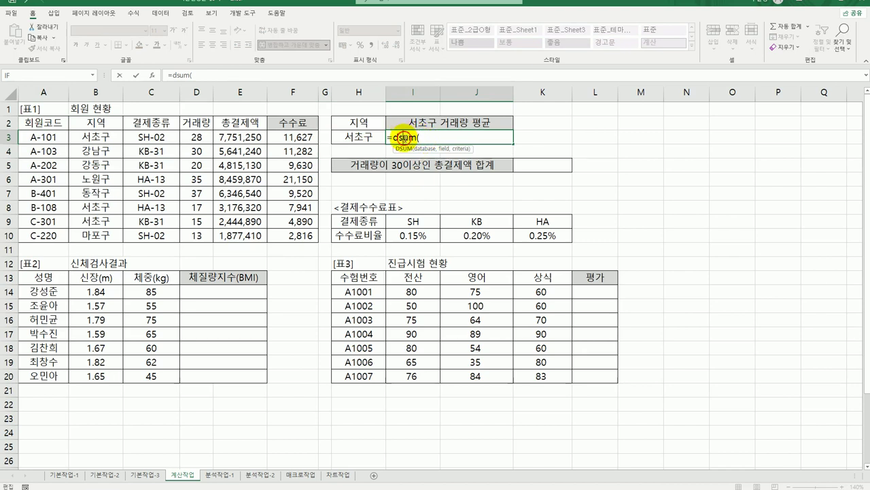
{"action": "left_click", "coordinate": [152, 75]}
{"action": "left_click_drag", "start_coordinate": [431, 279], "coordinate": [432, 233]}
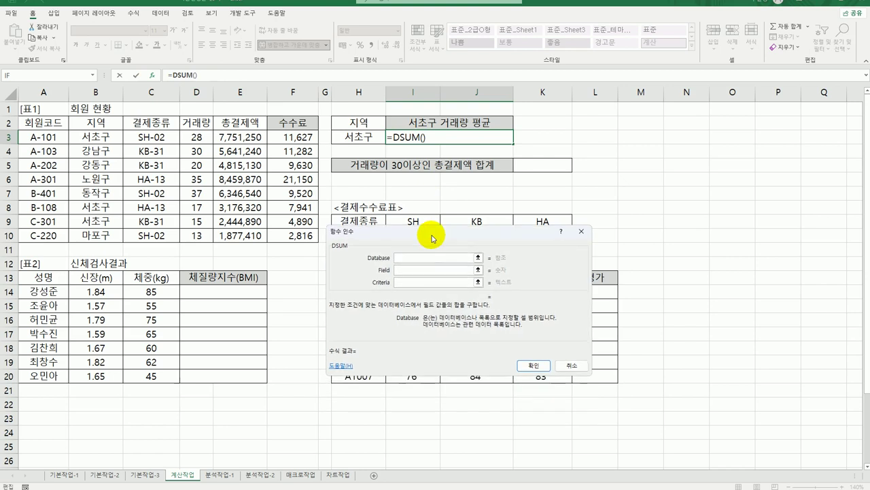
Set DSUM's Database to A2:E10, Field to D2 and Criteria to H2:H3, and confirm the formula
{"action": "left_click_drag", "start_coordinate": [58, 123], "coordinate": [235, 235]}
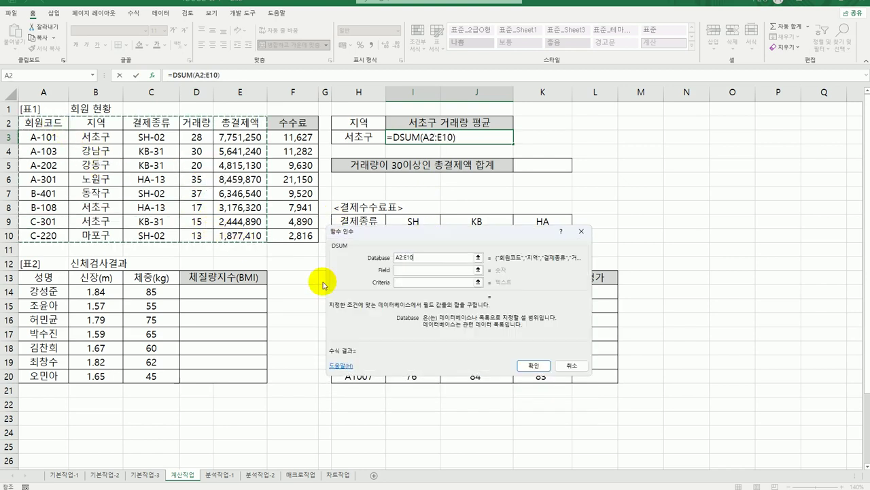
{"action": "left_click", "coordinate": [406, 272]}
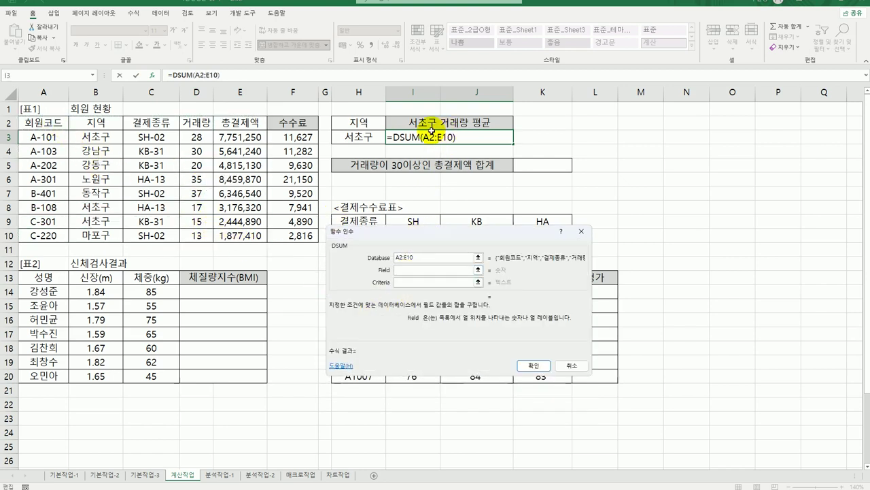
{"action": "left_click", "coordinate": [205, 127]}
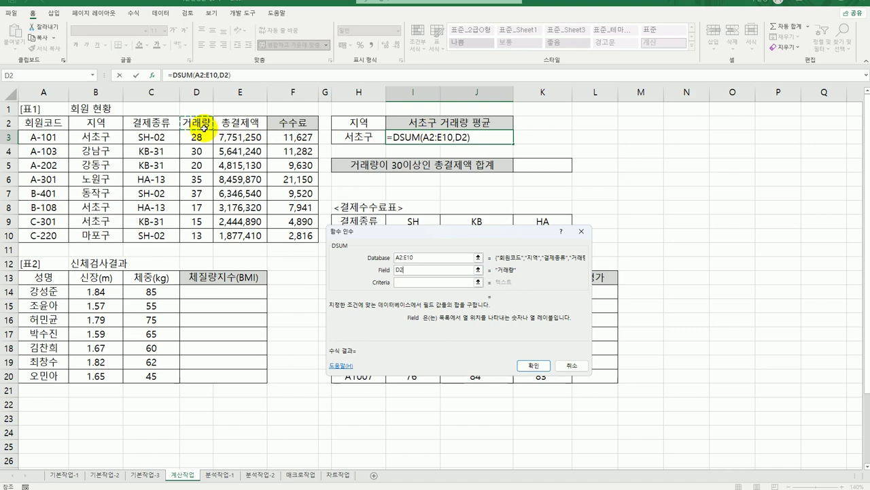
{"action": "left_click", "coordinate": [408, 282]}
{"action": "left_click_drag", "start_coordinate": [359, 123], "coordinate": [357, 137]}
{"action": "left_click", "coordinate": [520, 366]}
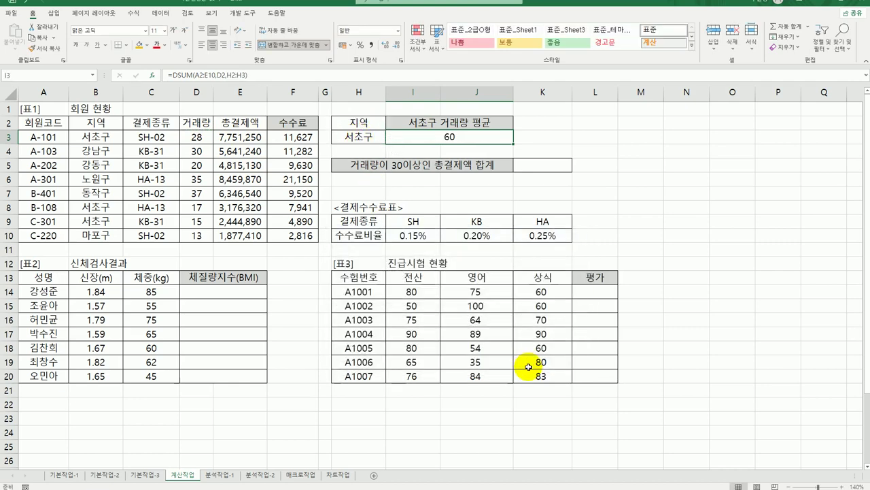
Append a division by DCOUNTA to the DSUM formula in I3 and bring up DCOUNTA's function arguments
{"action": "double_click", "coordinate": [474, 139]}
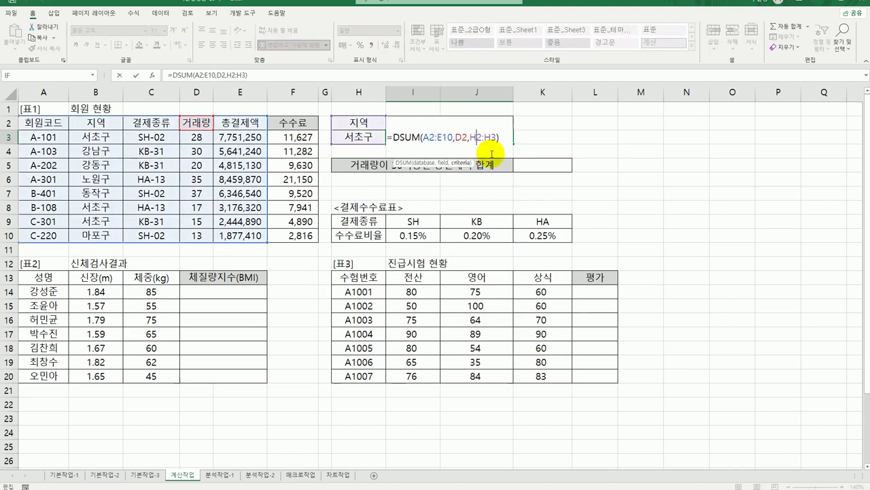
{"action": "left_click", "coordinate": [510, 138]}
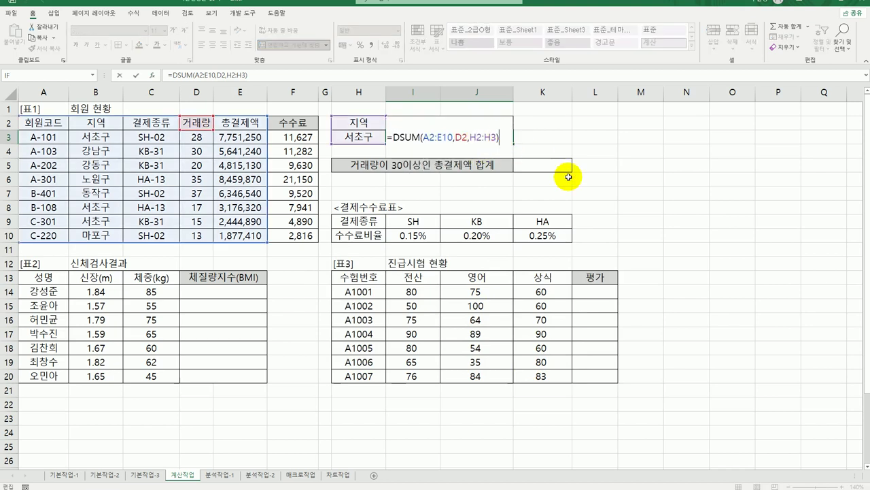
{"action": "type", "text": "/dc"}
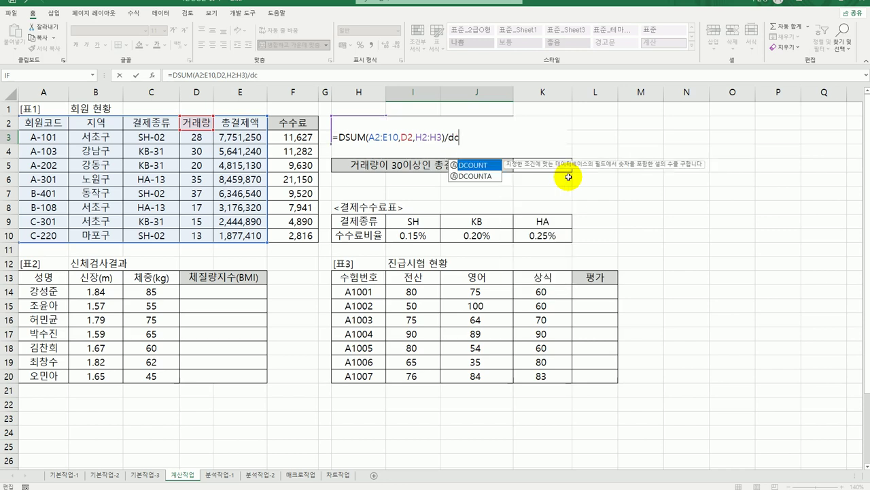
{"action": "double_click", "coordinate": [476, 177]}
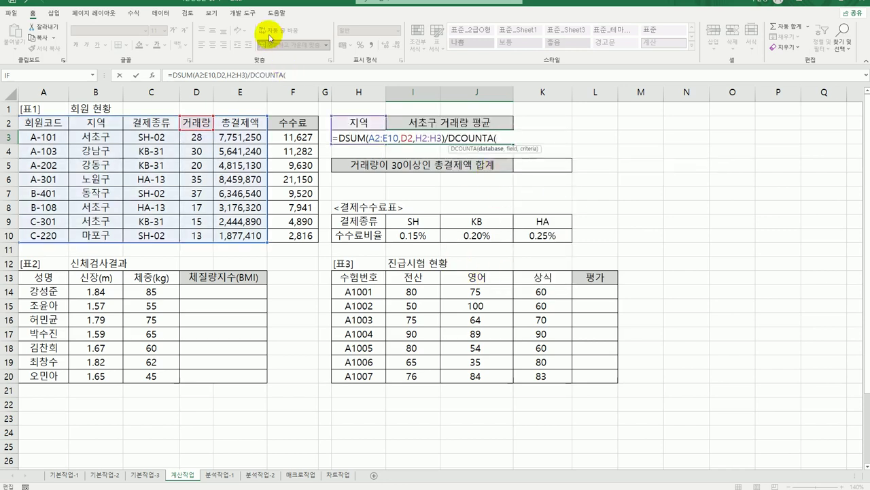
{"action": "left_click", "coordinate": [152, 74]}
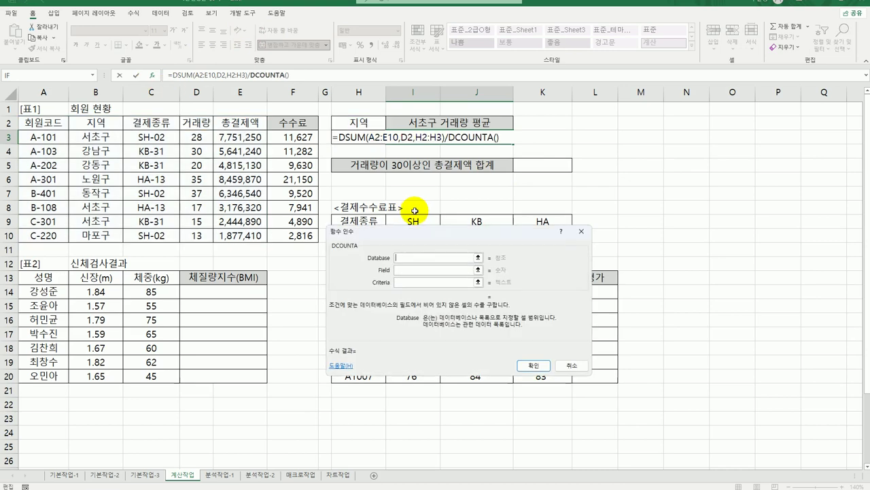
Set DCOUNTA's Database to A2:E10, Field to B2 and Criteria to H2:H3, and confirm the formula
{"action": "left_click_drag", "start_coordinate": [34, 122], "coordinate": [224, 234]}
{"action": "left_click", "coordinate": [402, 271]}
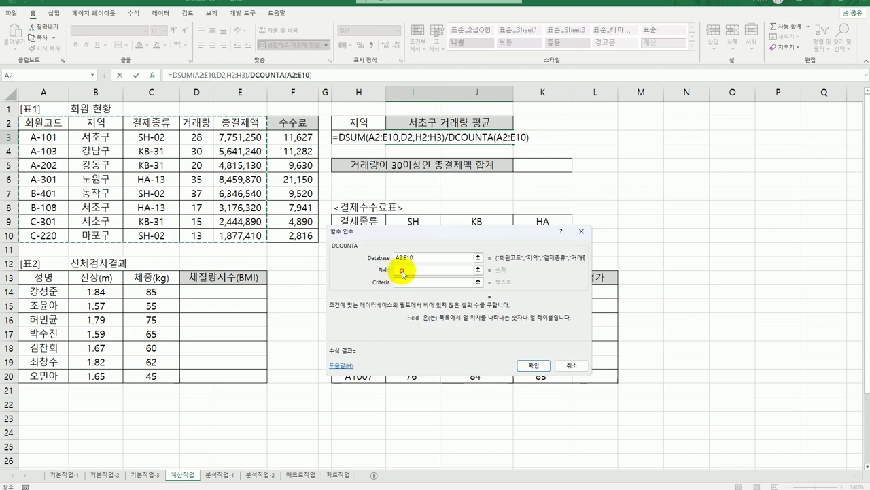
{"action": "left_click", "coordinate": [196, 123]}
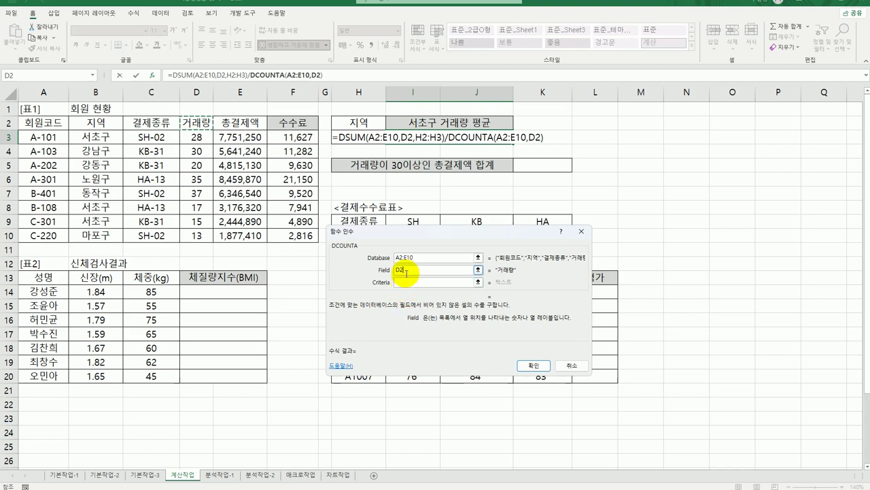
{"action": "left_click", "coordinate": [97, 123]}
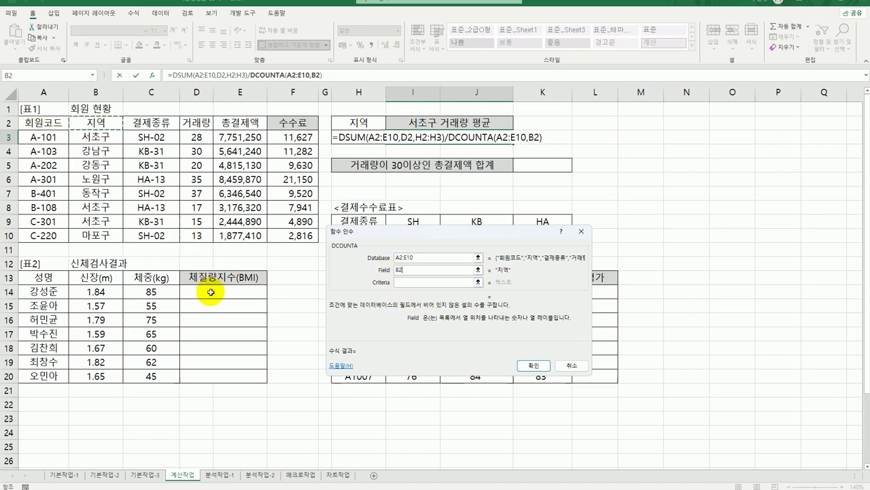
{"action": "left_click", "coordinate": [415, 281]}
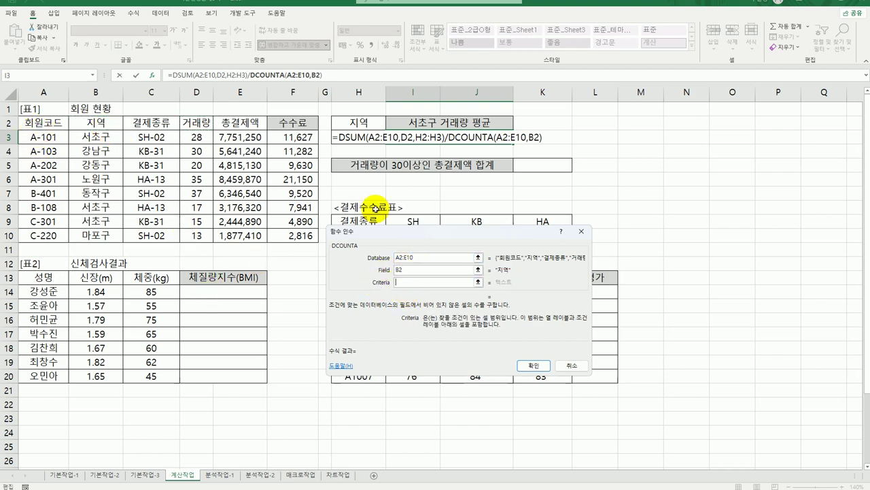
{"action": "left_click_drag", "start_coordinate": [348, 123], "coordinate": [350, 139]}
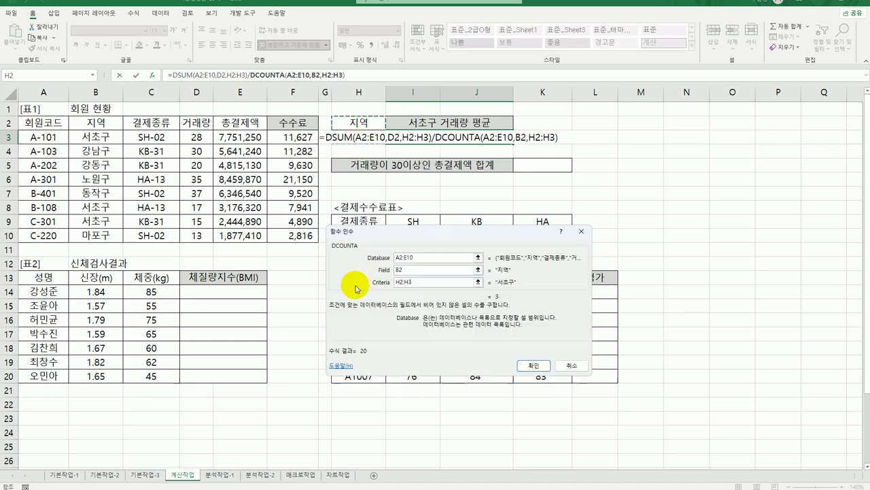
{"action": "left_click", "coordinate": [522, 365]}
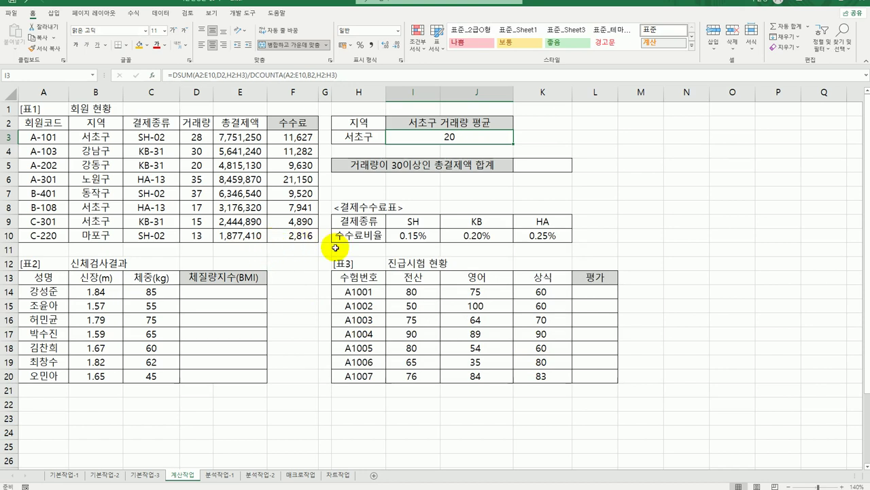
Enter a SUMIF formula in K5 with Range D3:D10, Criteria >=30 and Sum_range E3:E10
{"action": "left_click", "coordinate": [535, 164]}
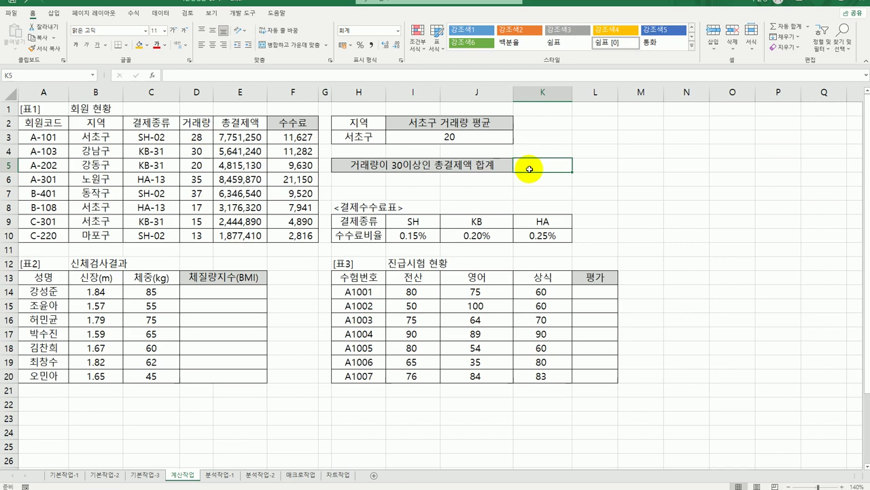
{"action": "type", "text": "=sumif"}
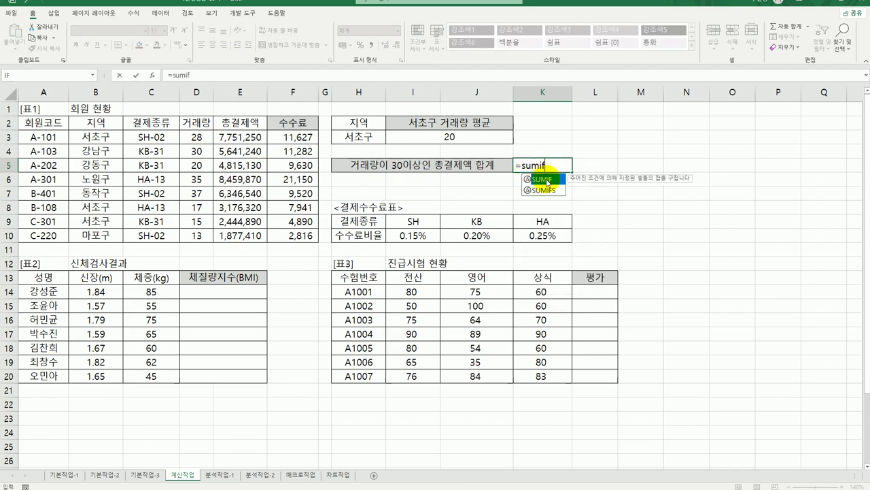
{"action": "double_click", "coordinate": [537, 179]}
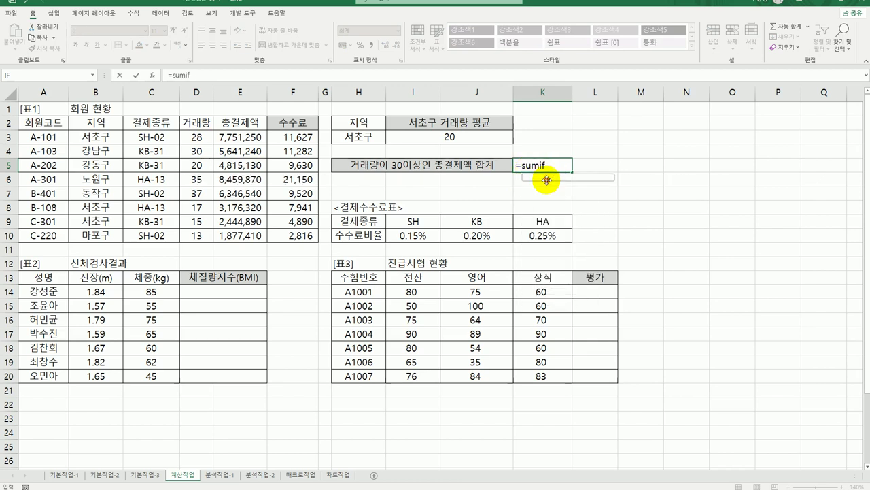
{"action": "left_click", "coordinate": [152, 75]}
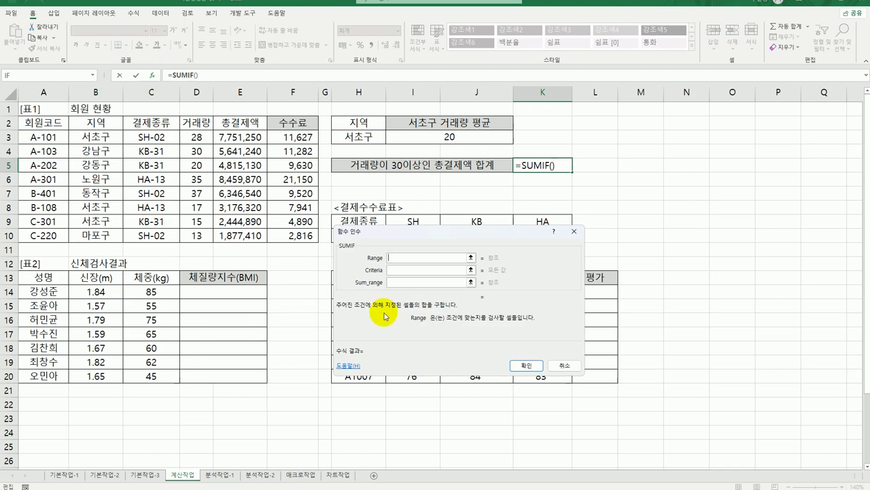
{"action": "left_click_drag", "start_coordinate": [195, 140], "coordinate": [202, 238]}
{"action": "left_click", "coordinate": [404, 272]}
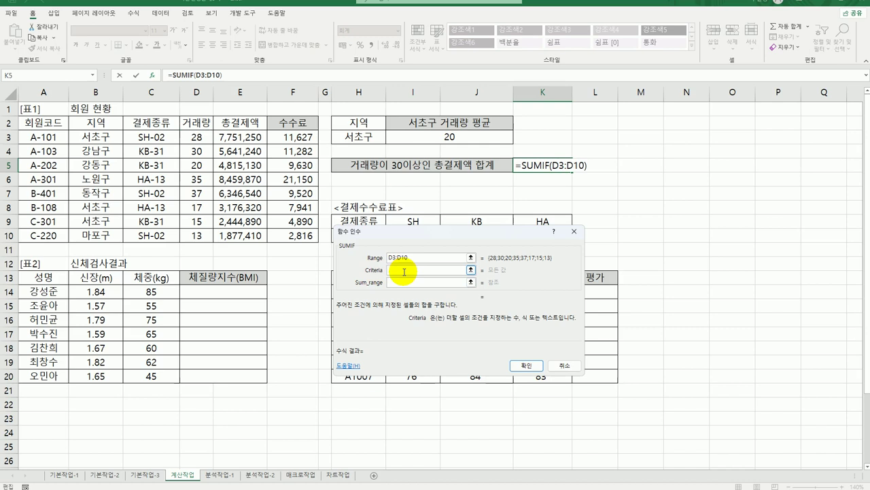
{"action": "type", "text": ">=30"}
{"action": "left_click", "coordinate": [409, 283]}
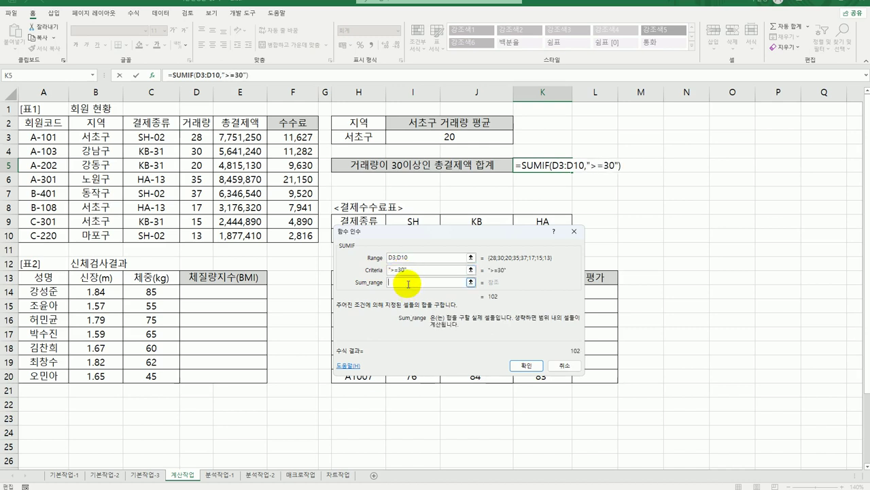
{"action": "left_click_drag", "start_coordinate": [257, 136], "coordinate": [270, 235]}
{"action": "left_click", "coordinate": [527, 366]}
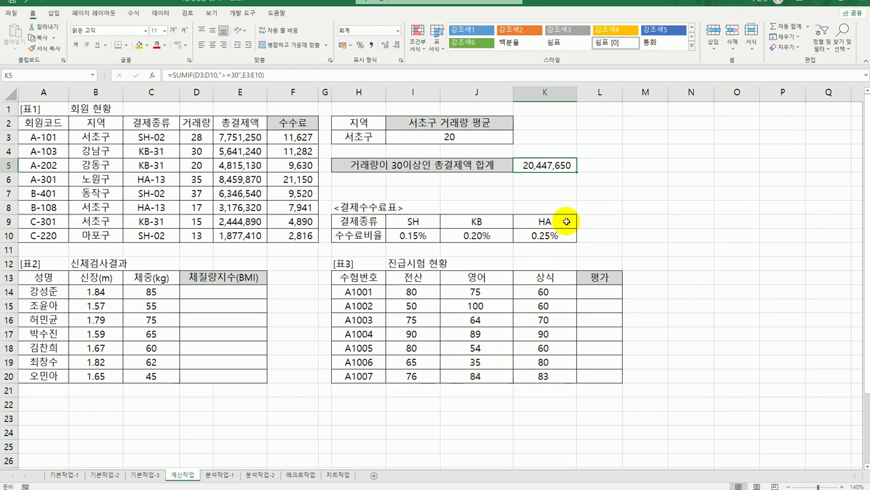
Wrap the SUMIF formula in K5 in a ROUNDUP function and bring up ROUNDUP's function arguments
{"action": "double_click", "coordinate": [529, 167]}
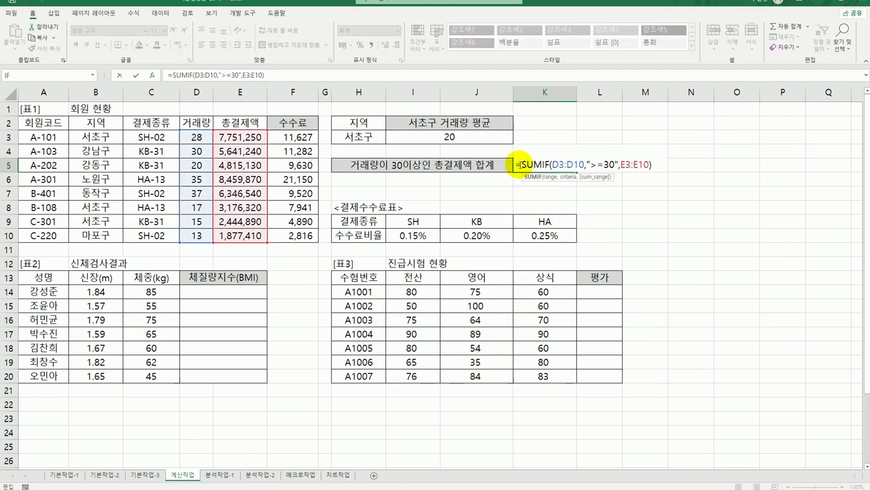
{"action": "type", "text": "r"}
{"action": "type", "text": "oun"}
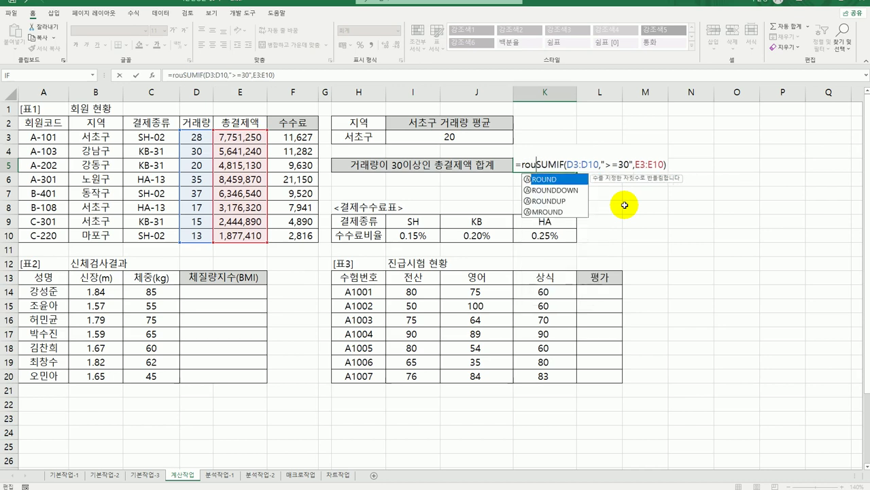
{"action": "key", "text": "Down"}
{"action": "key", "text": "Down"}
{"action": "key", "text": "Tab"}
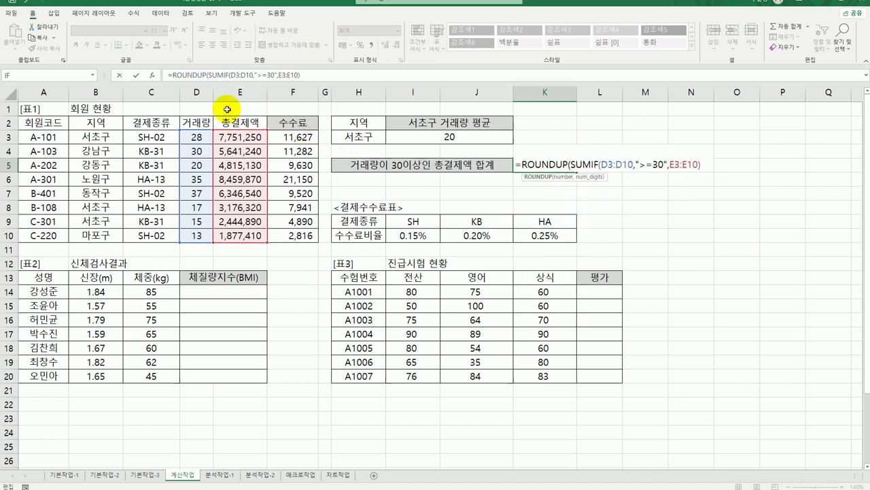
{"action": "left_click", "coordinate": [155, 75]}
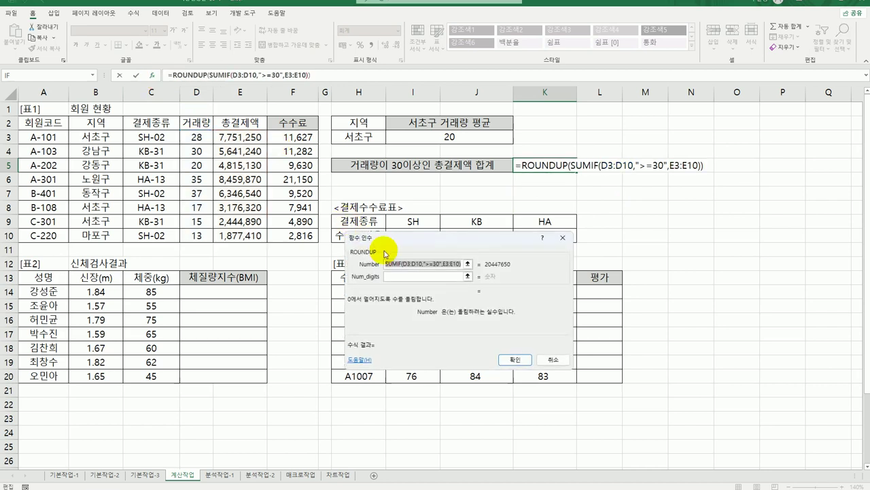
Set ROUNDUP's Num_digits to -2 and confirm the formula
{"action": "left_click", "coordinate": [407, 279]}
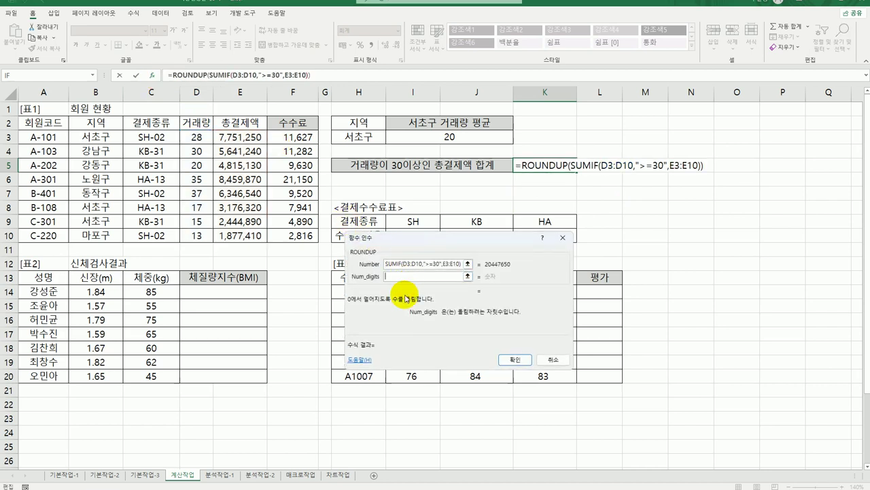
{"action": "type", "text": "-1"}
{"action": "key", "text": "BackSpace"}
{"action": "type", "text": "2"}
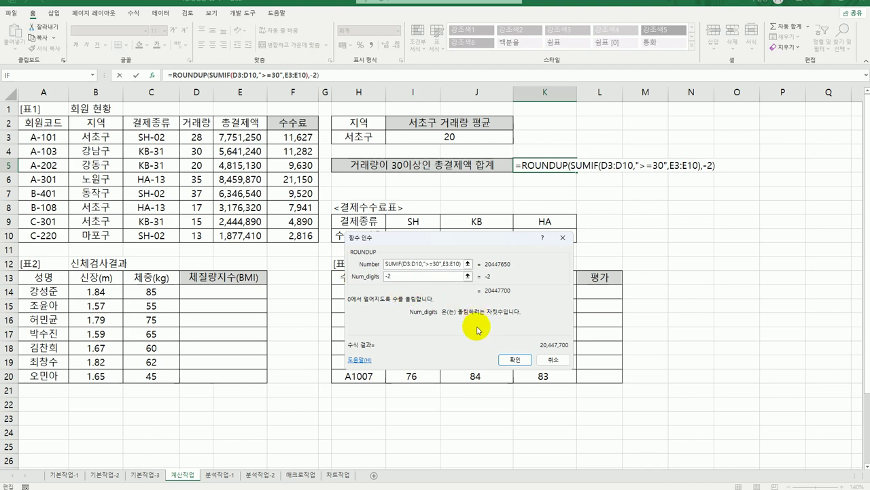
{"action": "left_click", "coordinate": [514, 359]}
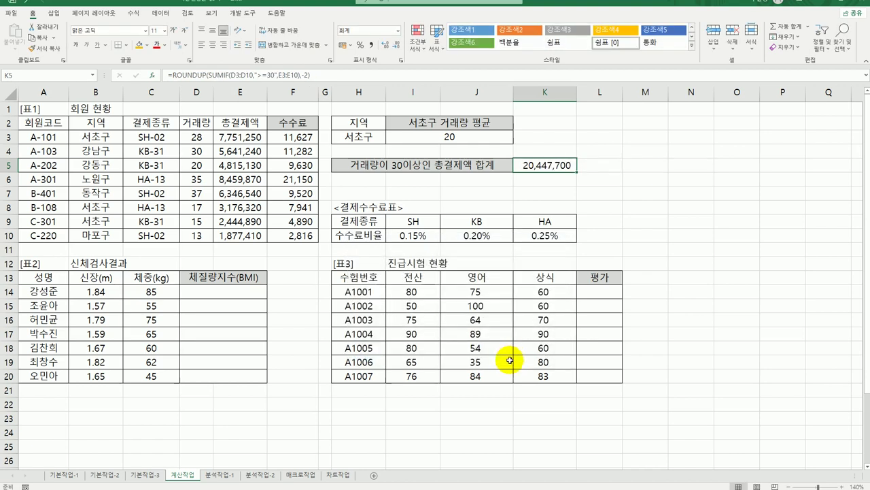
Calculate the 체질량지수(BMI) in D14 with =C14/(B14^2) and fill the formula down to row 20
{"action": "left_click", "coordinate": [248, 293]}
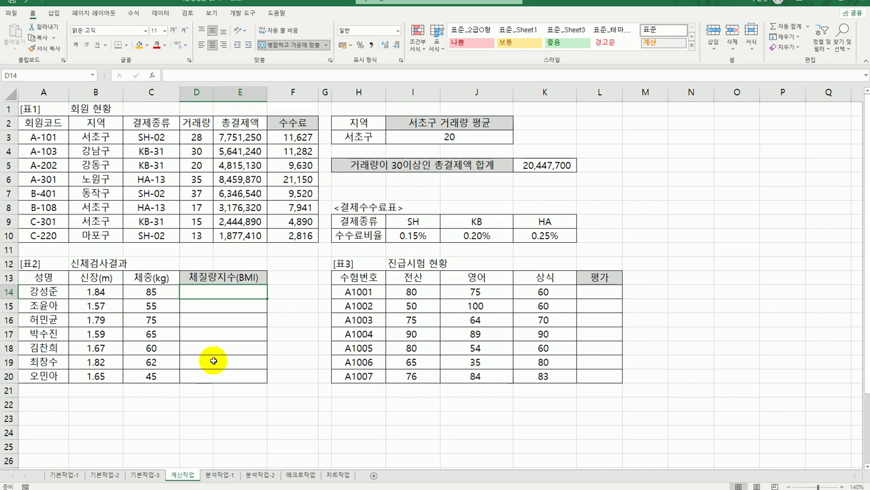
{"action": "type", "text": "="}
{"action": "key", "text": "Left"}
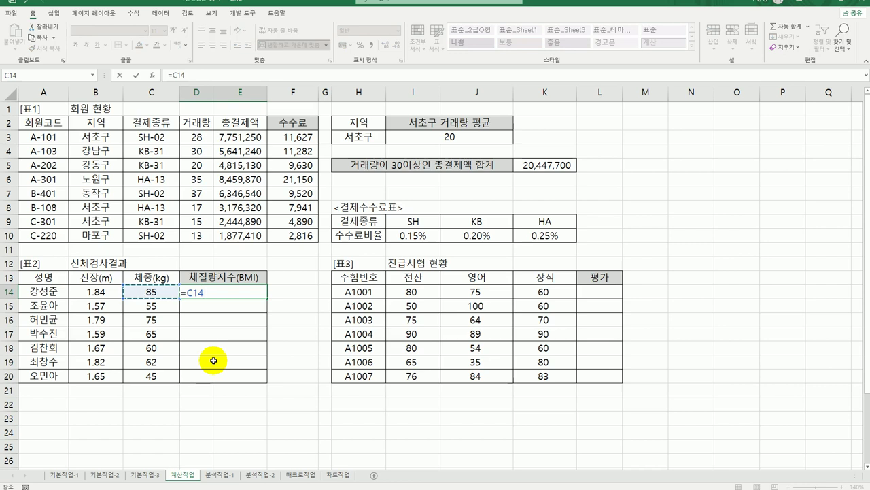
{"action": "type", "text": "/"}
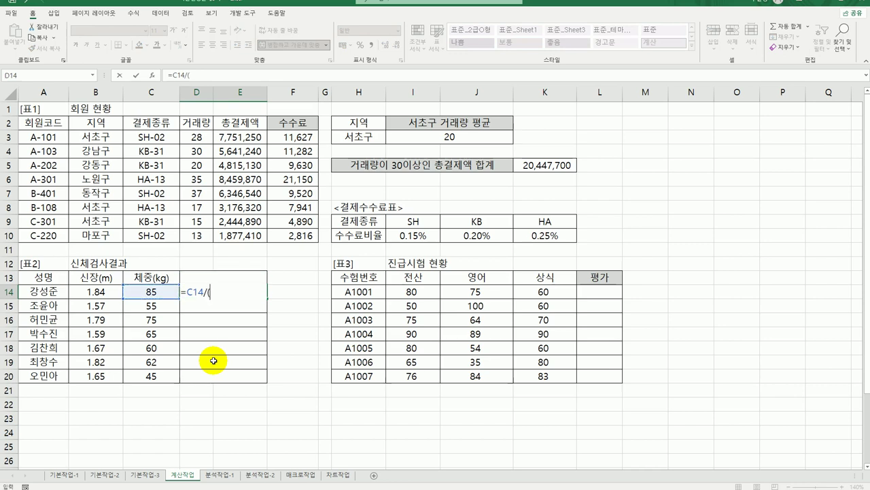
{"action": "type", "text": "("}
{"action": "key", "text": "Left"}
{"action": "key", "text": "Left"}
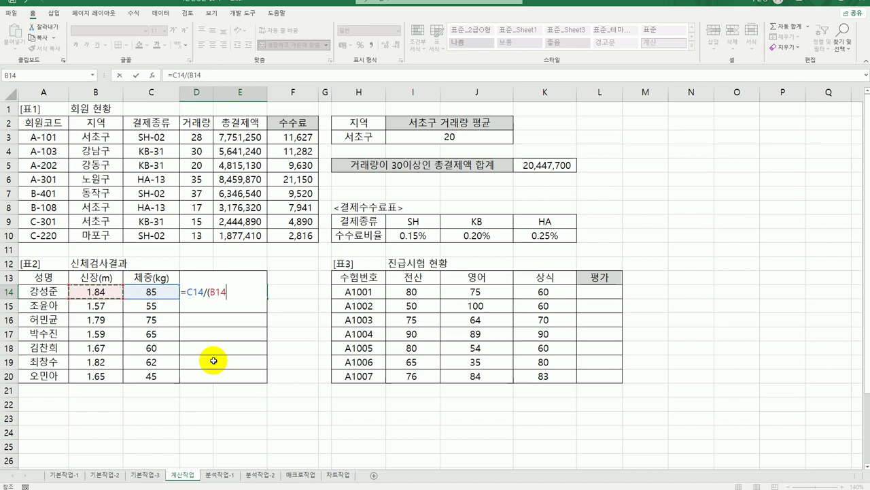
{"action": "type", "text": "^2"}
{"action": "key", "text": "Return"}
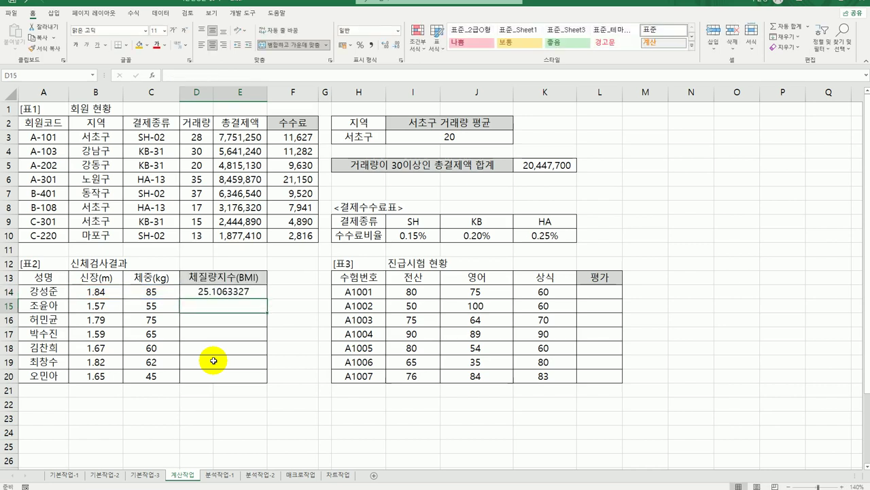
{"action": "left_click", "coordinate": [242, 293]}
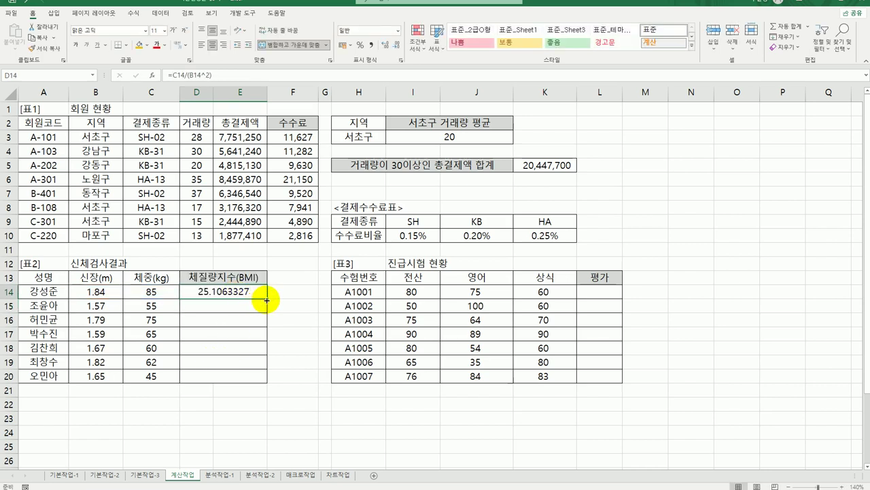
{"action": "left_click_drag", "start_coordinate": [267, 299], "coordinate": [249, 381]}
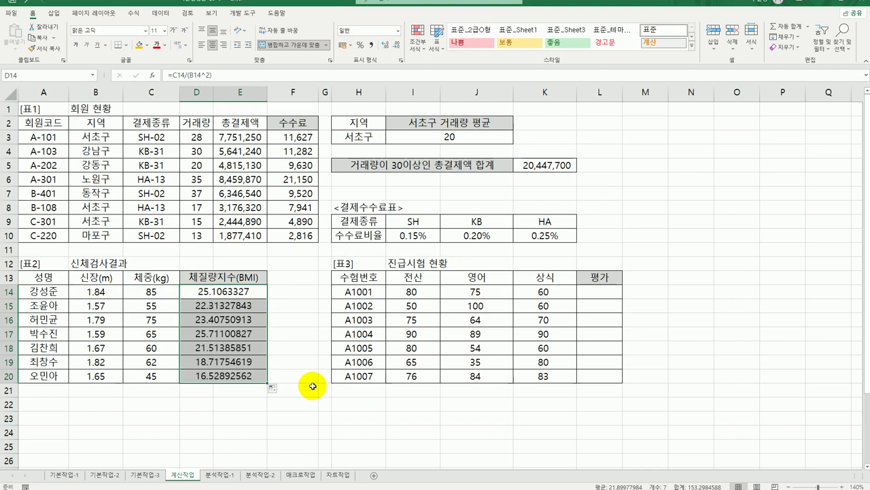
Replace the (B14^2) divisor in D14 with a POWER function and bring up POWER's function arguments
{"action": "left_click", "coordinate": [246, 290]}
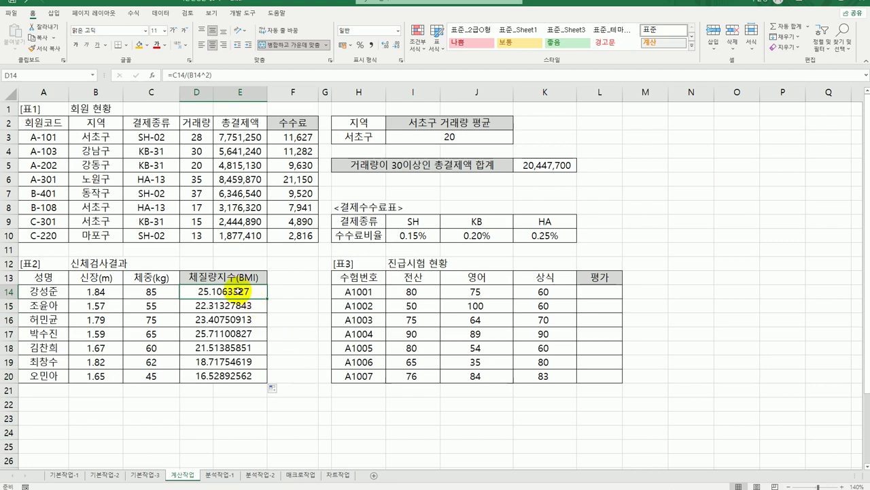
{"action": "double_click", "coordinate": [238, 291]}
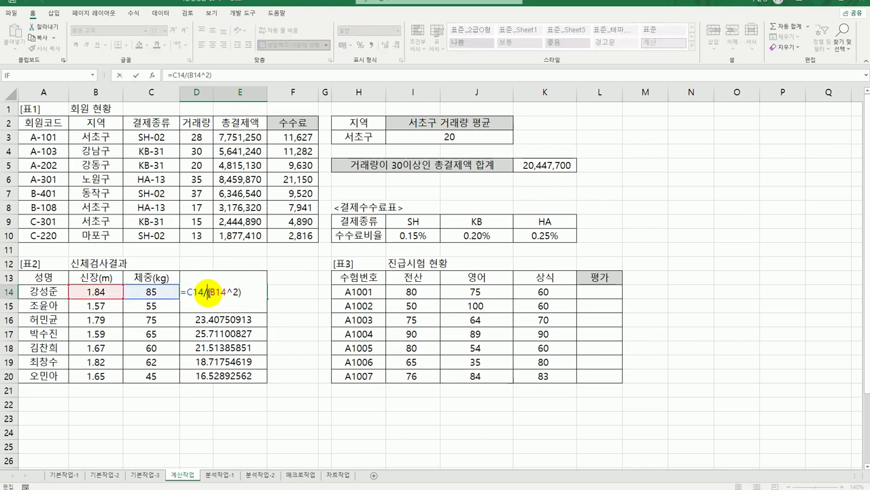
{"action": "left_click_drag", "start_coordinate": [206, 292], "coordinate": [256, 294]}
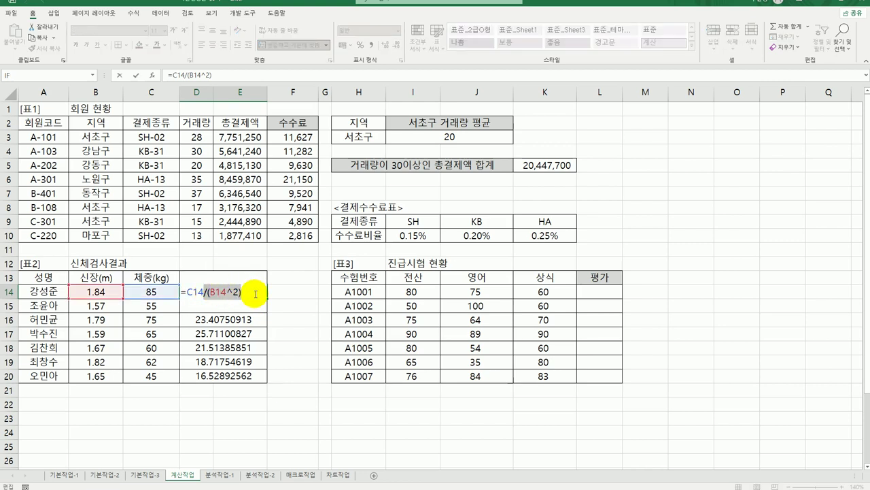
{"action": "key", "text": "BackSpace"}
{"action": "type", "text": "powe"}
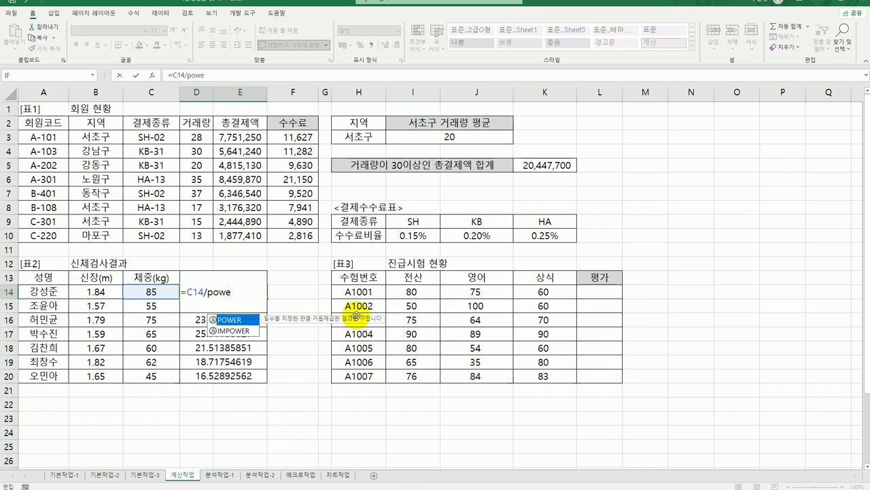
{"action": "double_click", "coordinate": [231, 320]}
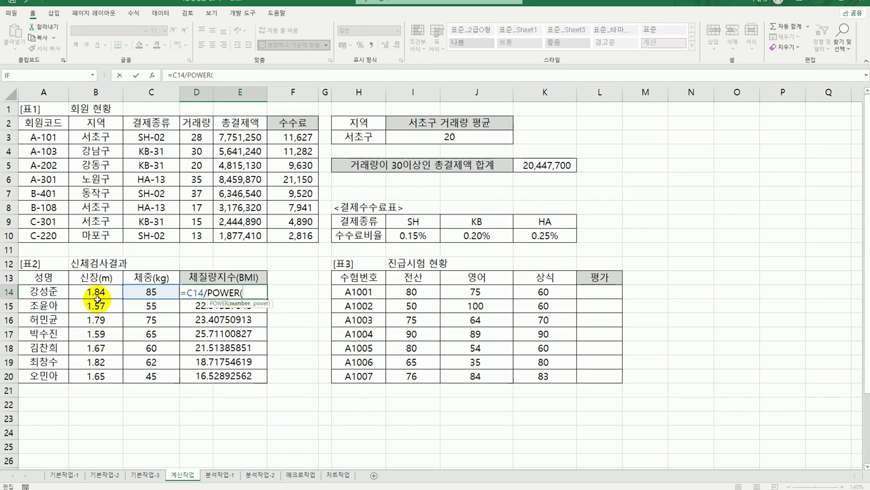
{"action": "left_click", "coordinate": [151, 75]}
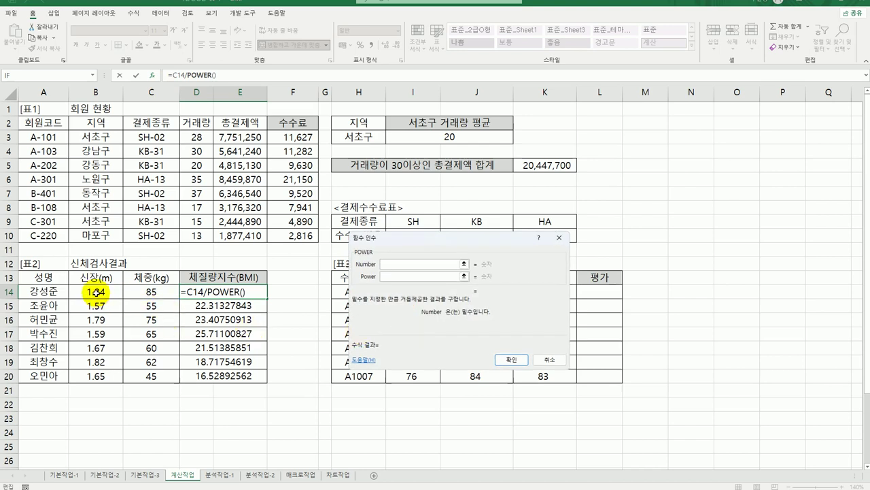
Set POWER's Number to B14 and Power to 2, confirm, and fill the formula down to row 20
{"action": "left_click", "coordinate": [96, 291]}
{"action": "left_click", "coordinate": [397, 276]}
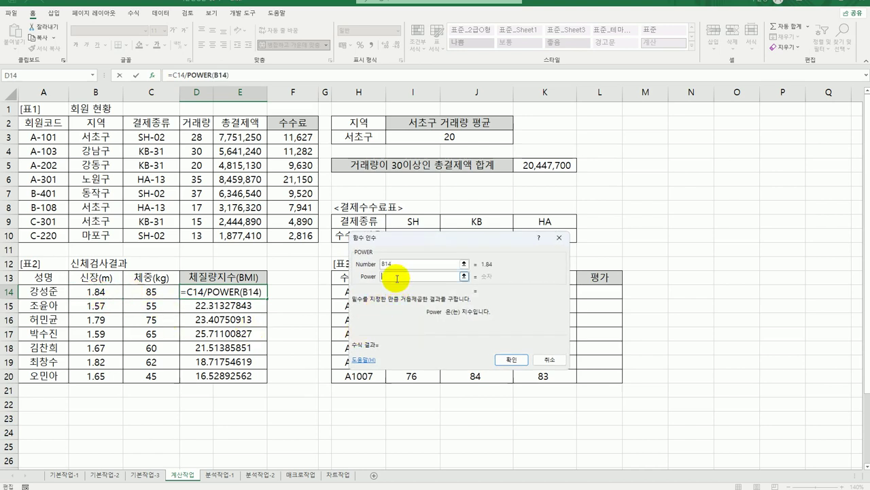
{"action": "type", "text": "2"}
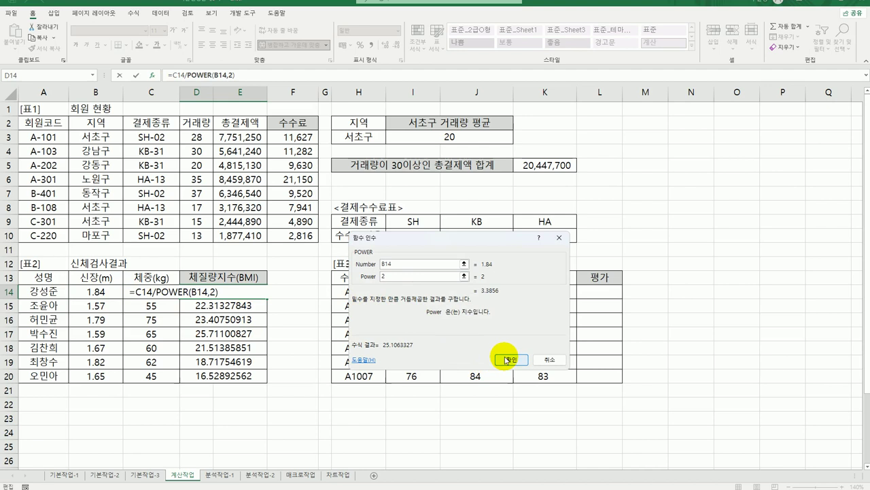
{"action": "left_click", "coordinate": [506, 360]}
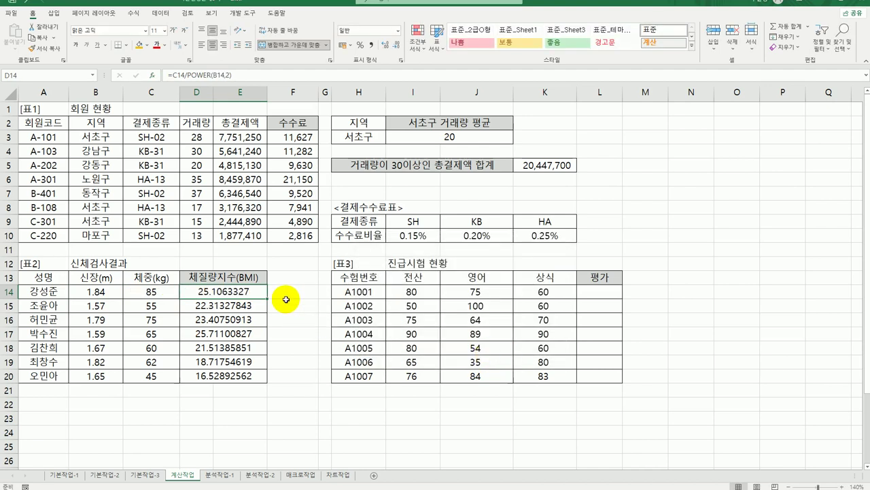
{"action": "left_click_drag", "start_coordinate": [268, 298], "coordinate": [257, 387]}
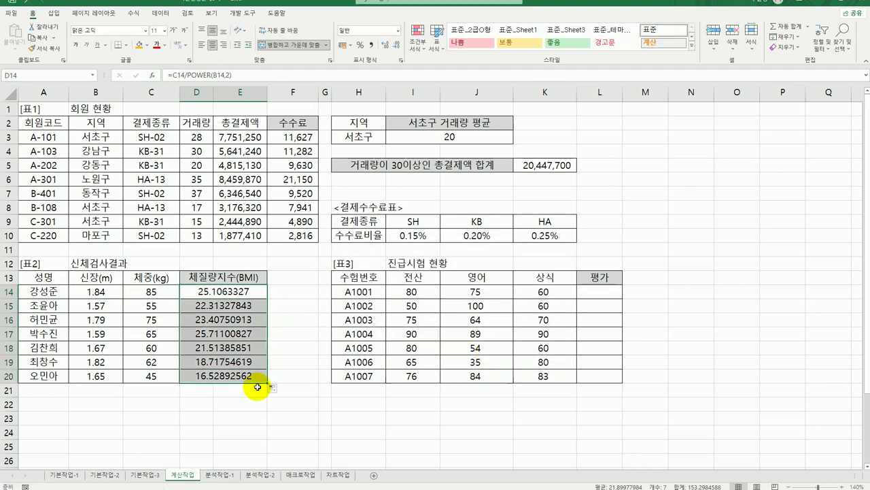
Wrap the BMI formula in D14 in an IF function and bring up IF's function arguments
{"action": "left_click", "coordinate": [212, 293]}
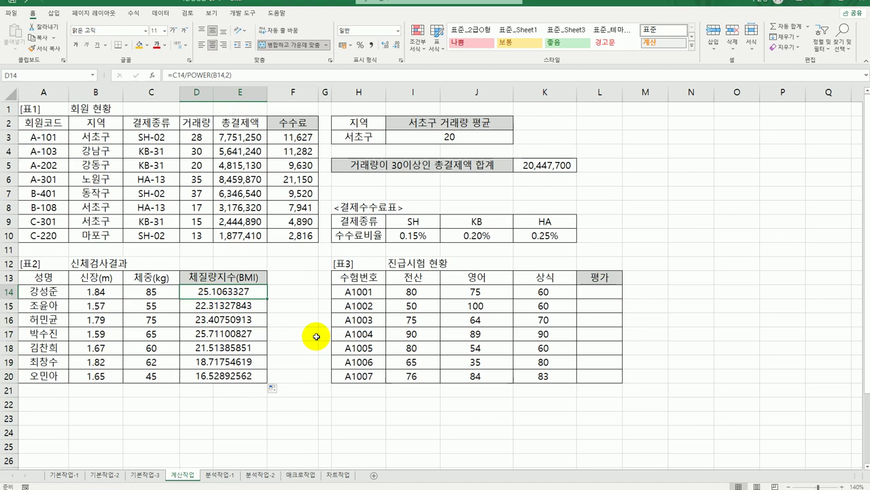
{"action": "double_click", "coordinate": [204, 291]}
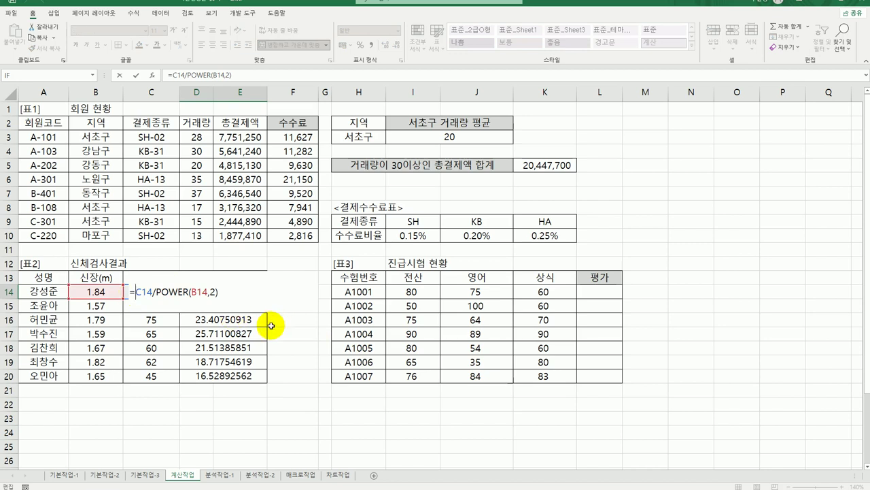
{"action": "type", "text": "IF("}
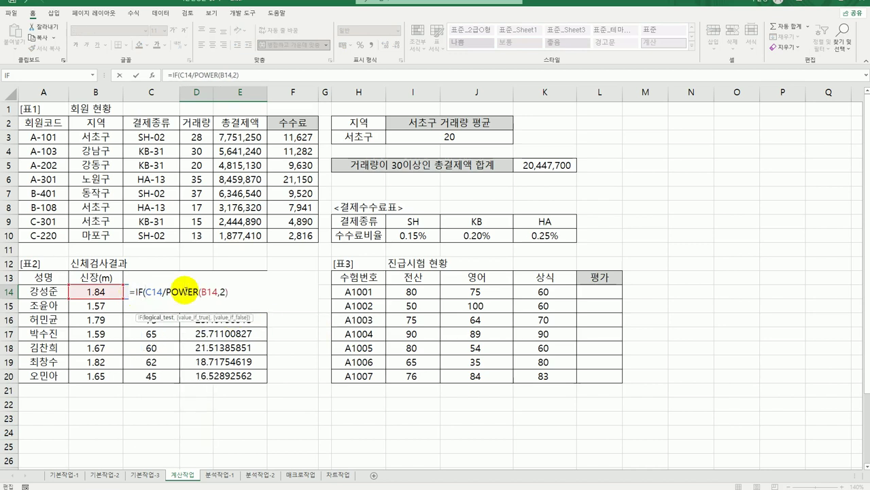
{"action": "left_click", "coordinate": [152, 74]}
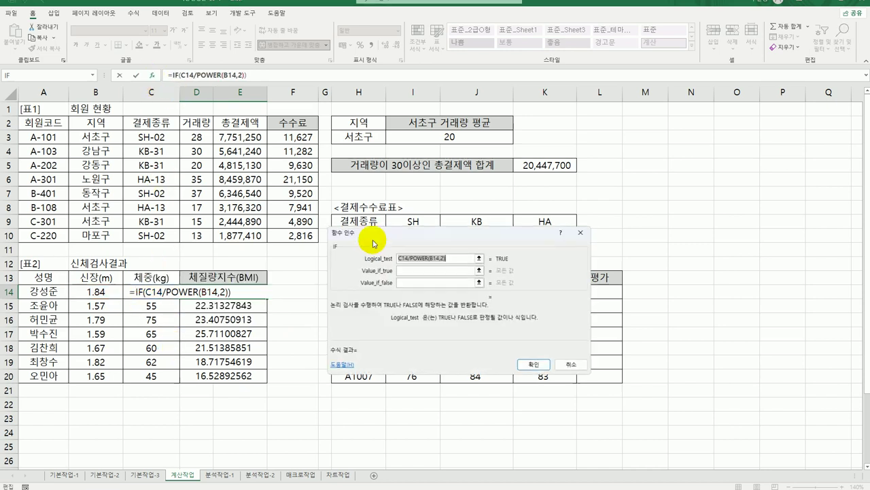
Set IF's Logical_test to C14/POWER(B14,2)<20 and Value_if_true to "저체중"
{"action": "left_click", "coordinate": [459, 260]}
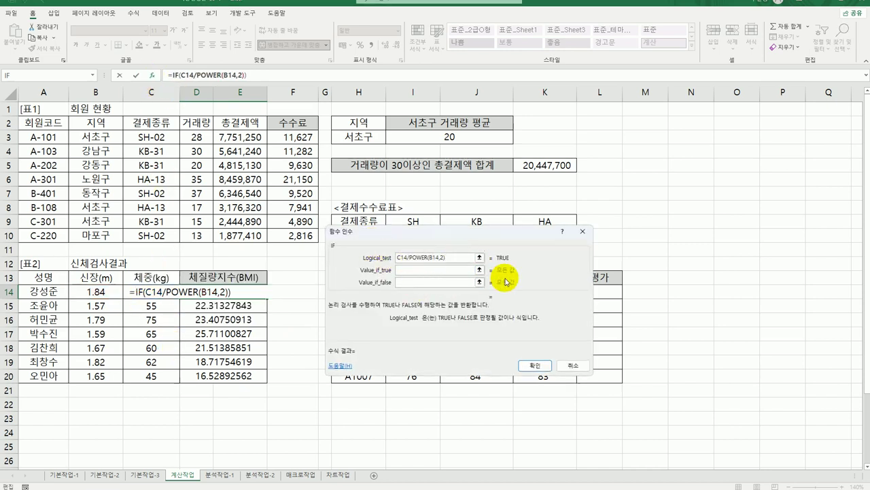
{"action": "type", "text": "<20"}
{"action": "key", "text": "Tab"}
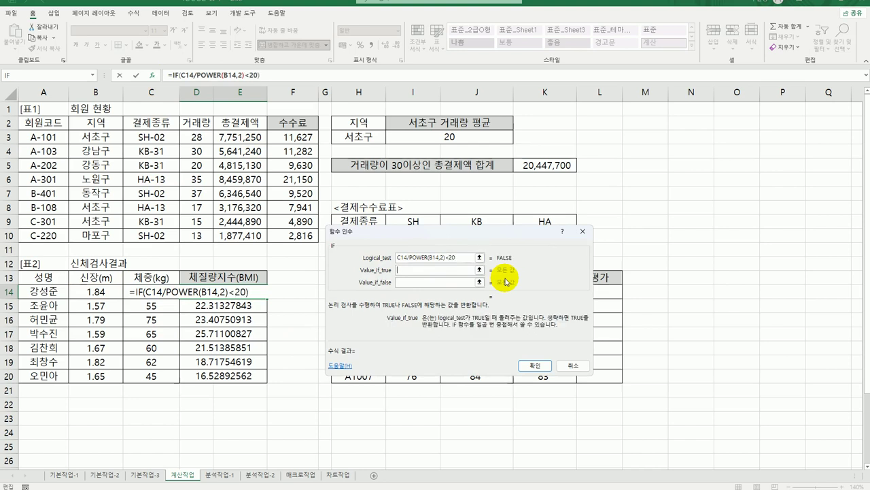
{"action": "type", "text": "w"}
{"action": "type", "text": "저체주"}
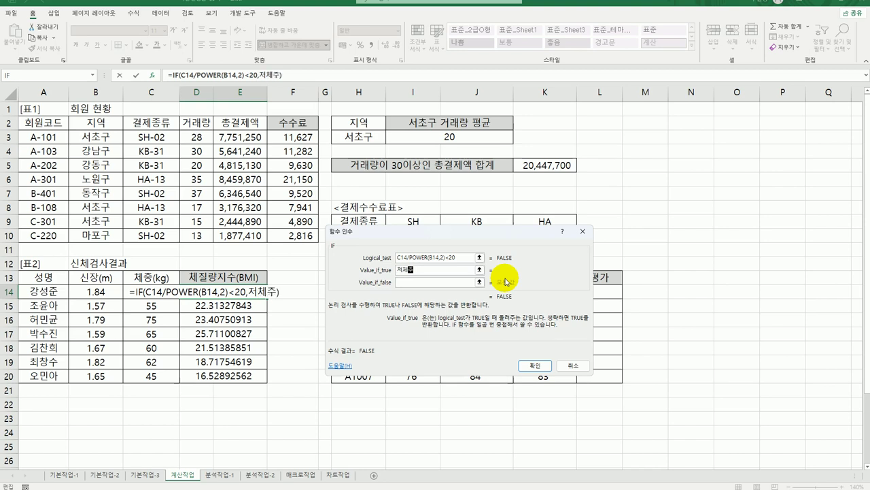
{"action": "type", "text": "ㅇ"}
{"action": "key", "text": "Tab"}
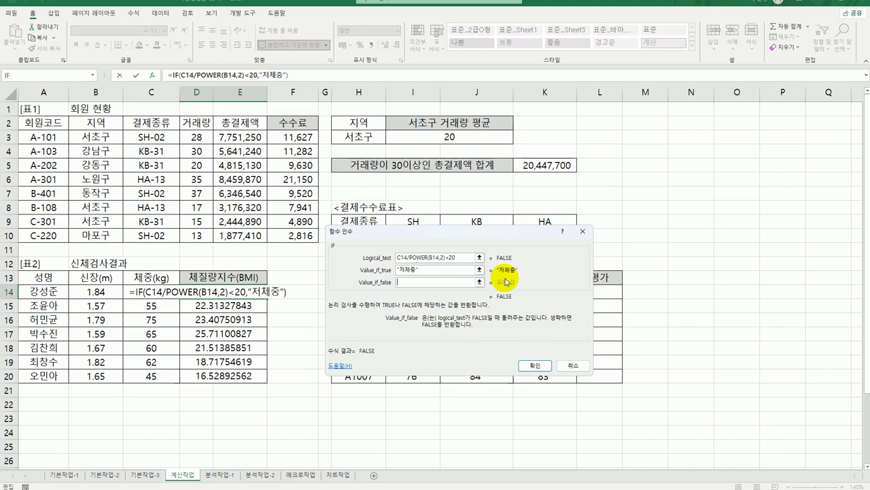
Copy the Logical_test expression and nest a second IF function in Value_if_false
{"action": "left_click_drag", "start_coordinate": [468, 258], "coordinate": [344, 256]}
{"action": "key", "text": "ctrl+c"}
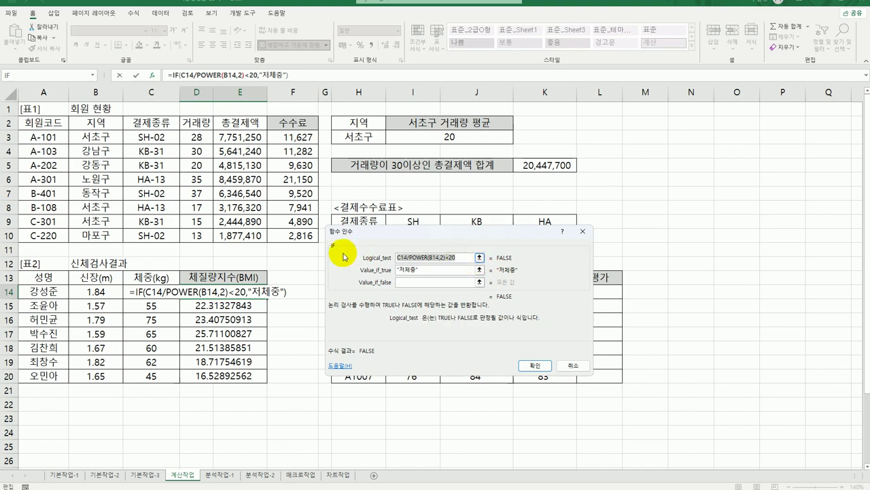
{"action": "left_click", "coordinate": [405, 283]}
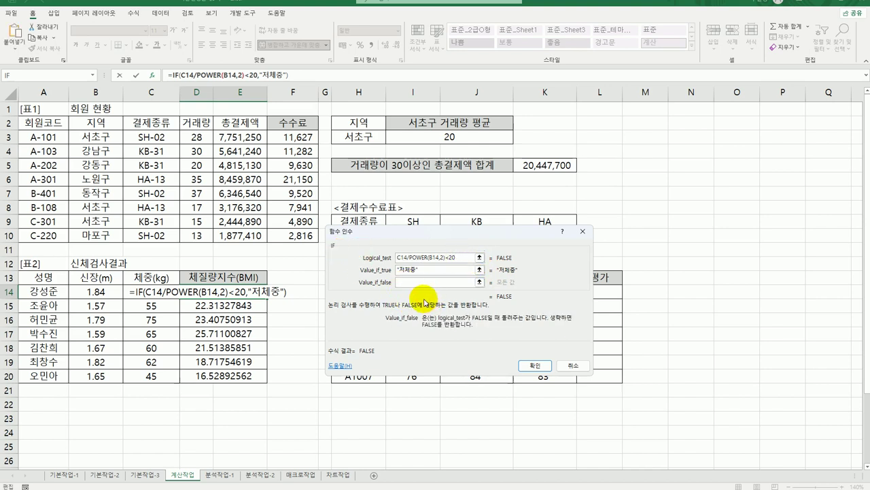
{"action": "left_click", "coordinate": [71, 76]}
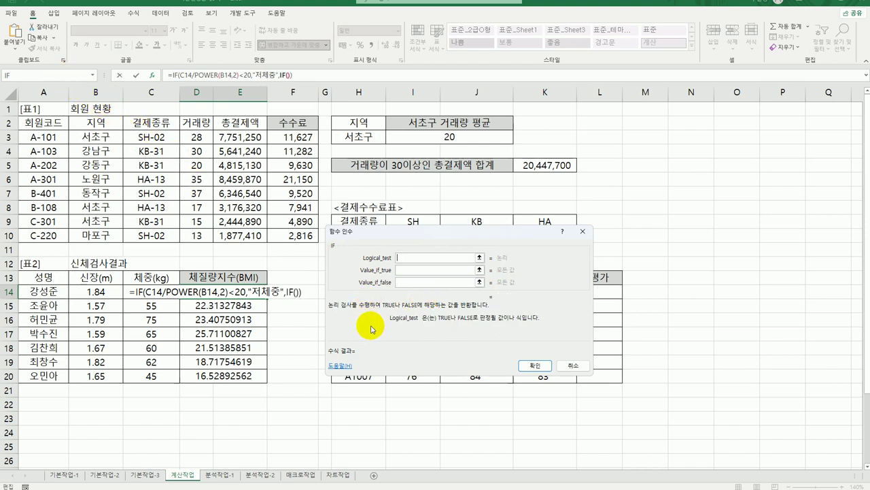
Set the nested IF's Logical_test to C14/POWER(B14,2)<=25, Value_if_true to "정상" and Value_if_false to "비만"
{"action": "key", "text": "ctrl+v"}
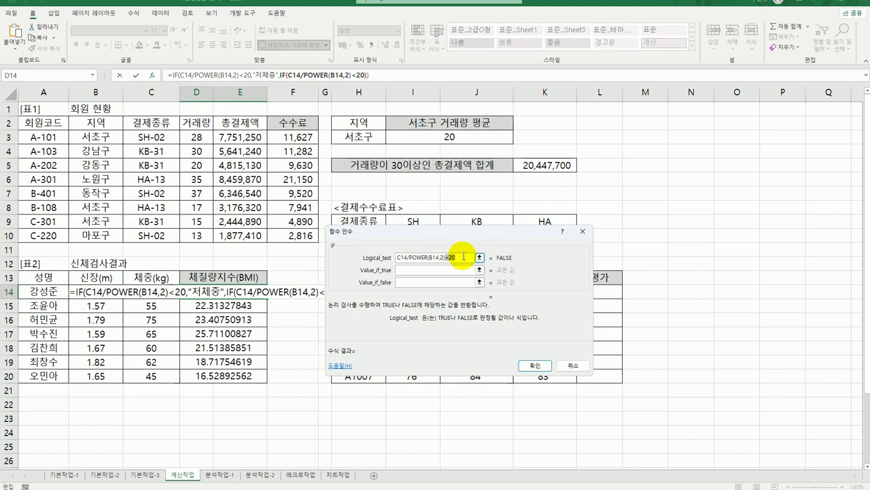
{"action": "key", "text": "BackSpace"}
{"action": "key", "text": "BackSpace"}
{"action": "type", "text": "=25"}
{"action": "key", "text": "Tab"}
{"action": "type", "text": "정상"}
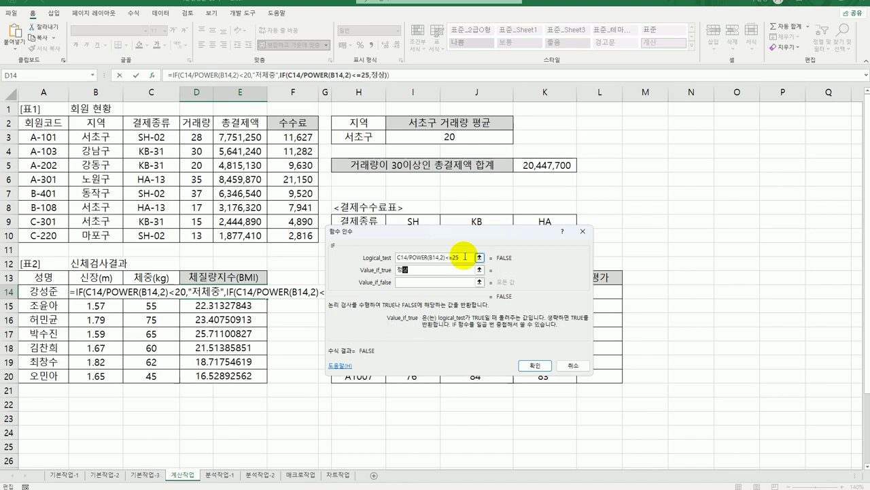
{"action": "key", "text": "Tab"}
{"action": "type", "text": "비만"}
{"action": "key", "text": "Tab"}
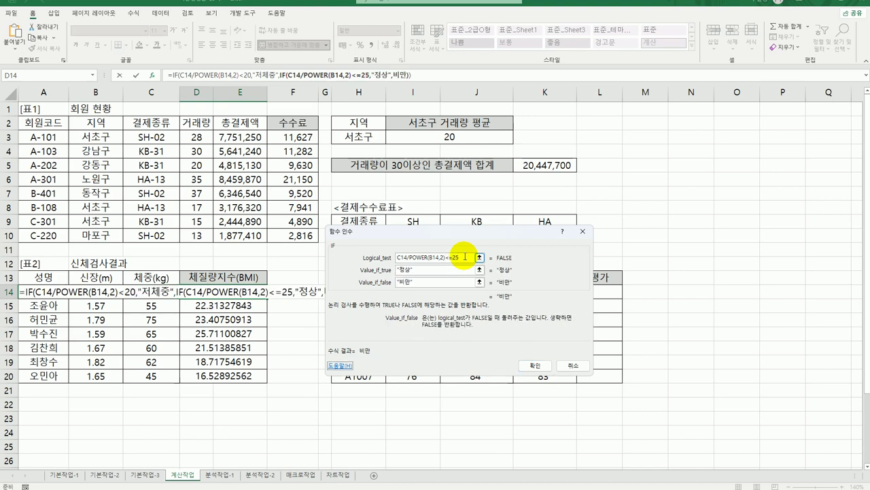
Confirm the nested IF formula in D14 and fill it down the 체질량지수(BMI) column to row 20
{"action": "left_click", "coordinate": [535, 365]}
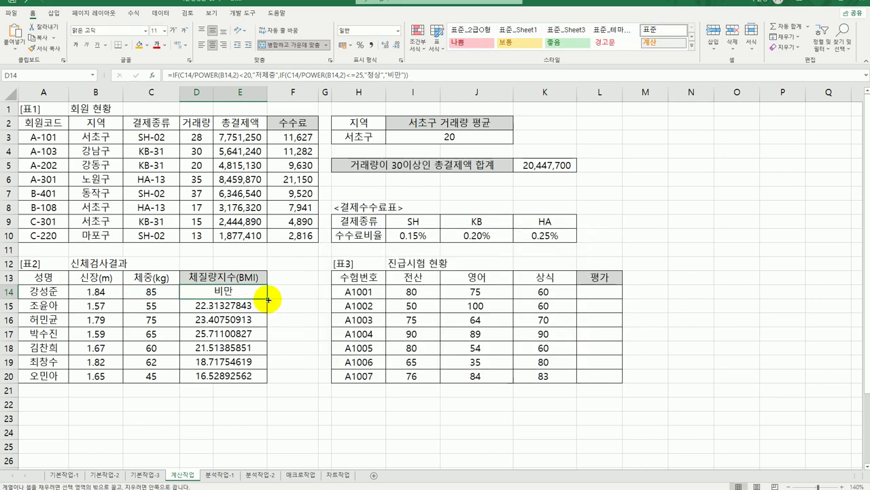
{"action": "left_click_drag", "start_coordinate": [268, 298], "coordinate": [288, 381]}
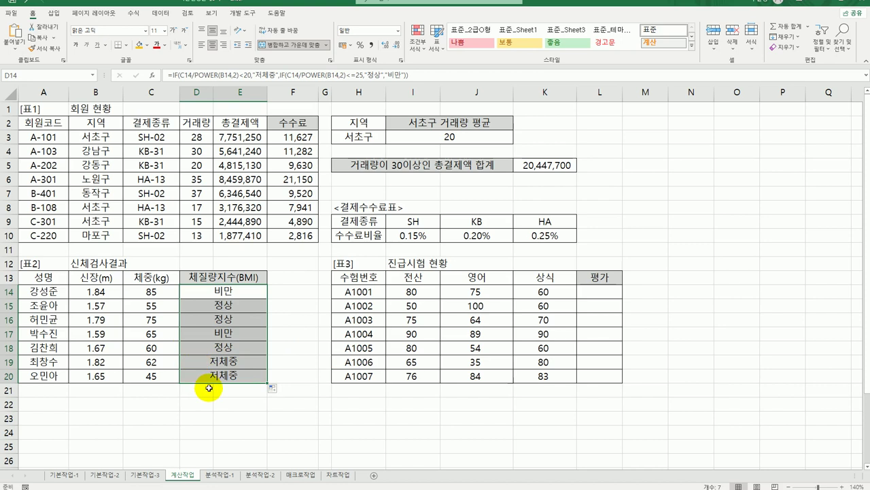
{"action": "left_click", "coordinate": [217, 376]}
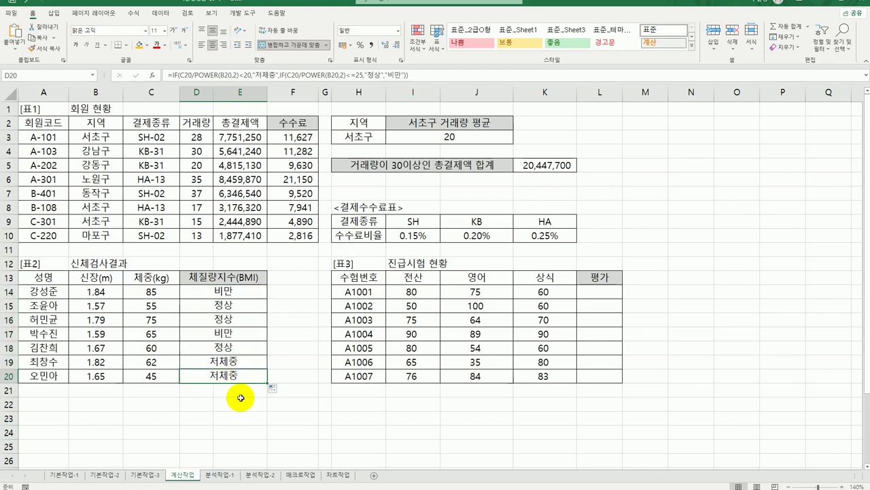
Start a COUNTIF function in L14 under 평가 in 표3 and bring up its function arguments
{"action": "left_click", "coordinate": [607, 294]}
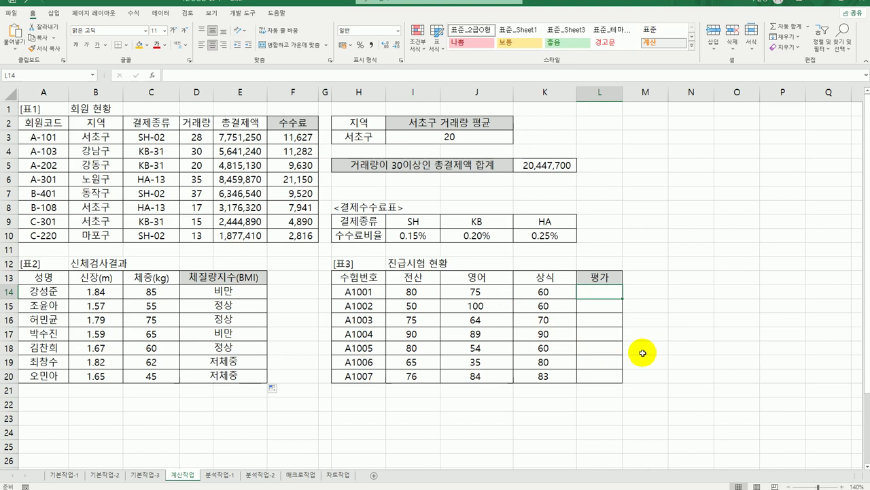
{"action": "type", "text": "="}
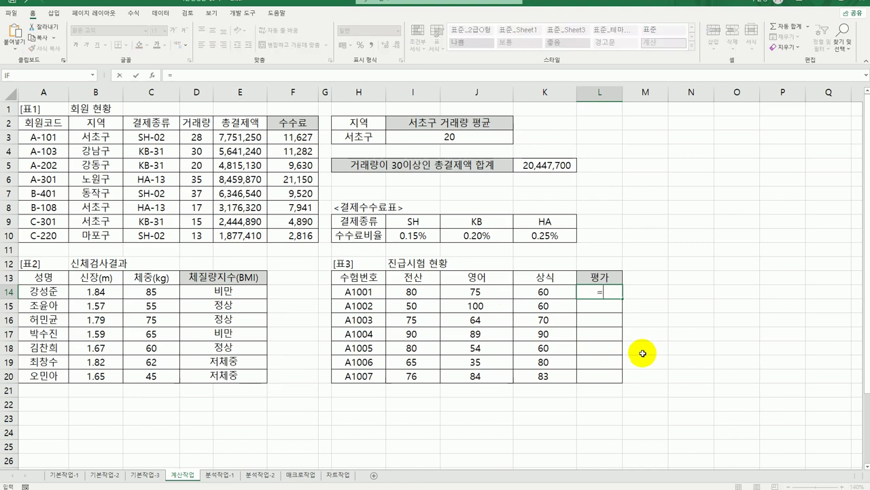
{"action": "type", "text": "countif"}
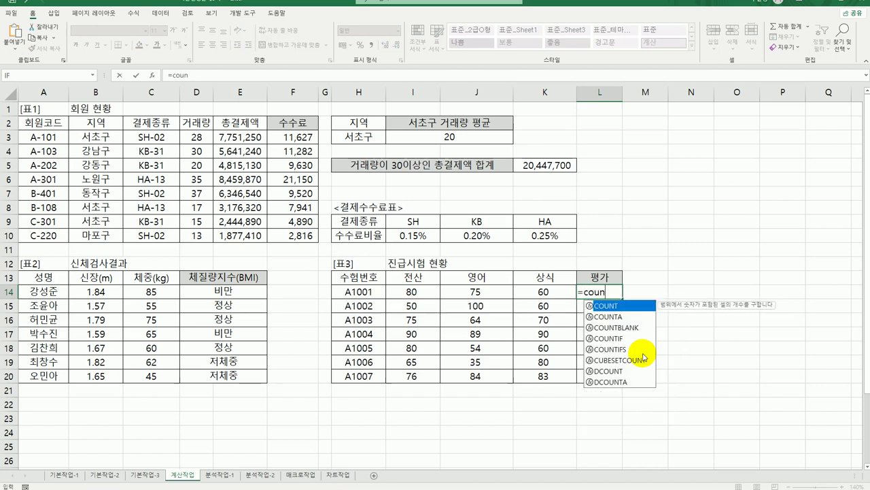
{"action": "key", "text": "Tab"}
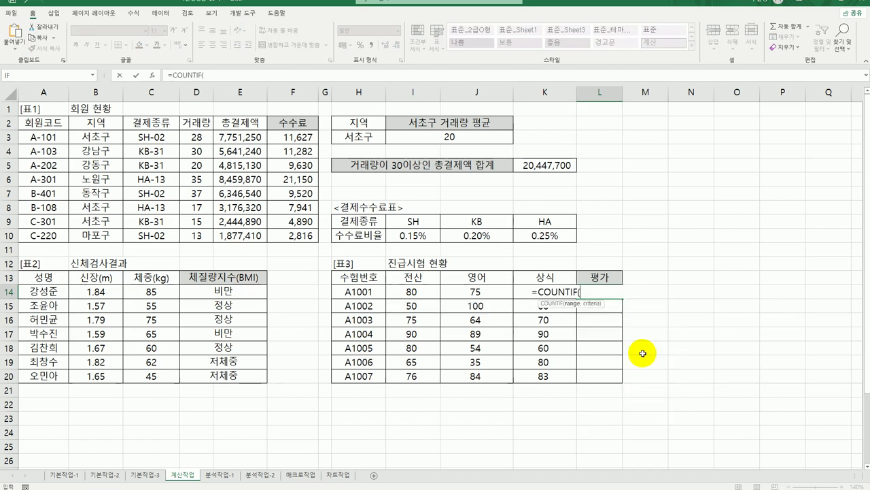
{"action": "left_click", "coordinate": [152, 74]}
Set COUNTIF's Range to I14:K14 and Criteria to >=50, and confirm the formula
{"action": "left_click_drag", "start_coordinate": [409, 237], "coordinate": [198, 158]}
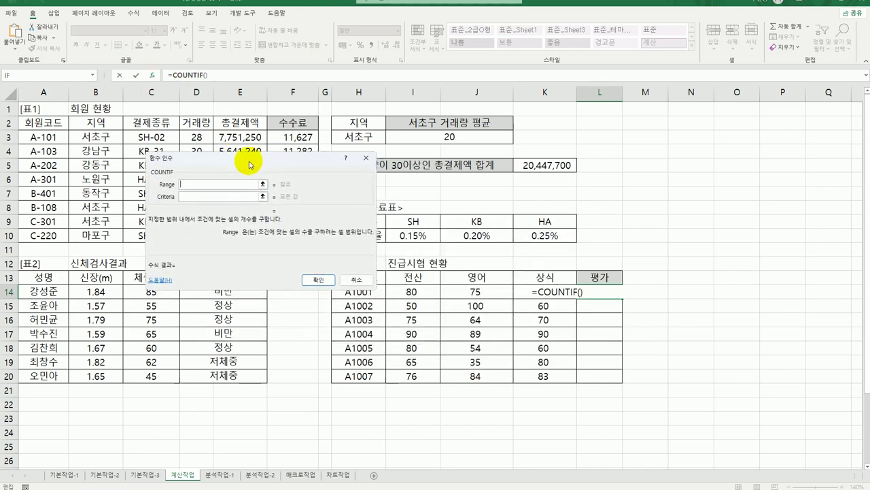
{"action": "left_click_drag", "start_coordinate": [406, 292], "coordinate": [536, 294]}
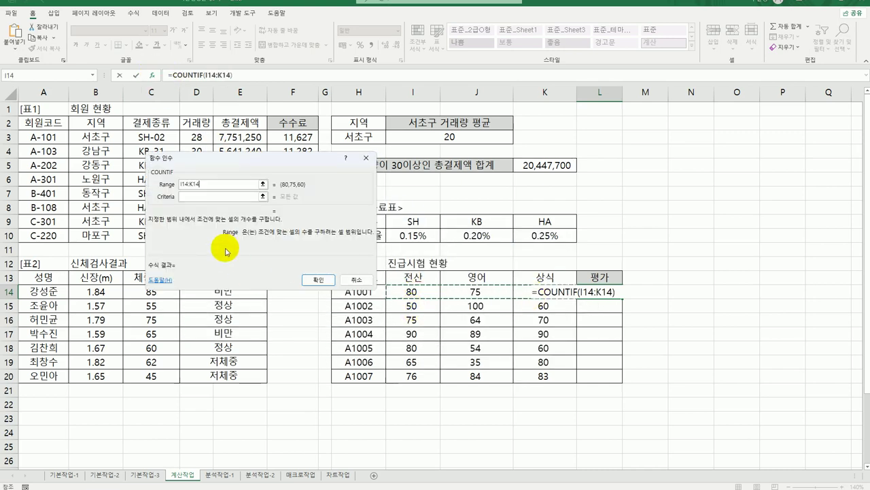
{"action": "left_click", "coordinate": [208, 197]}
{"action": "type", "text": ">=50"}
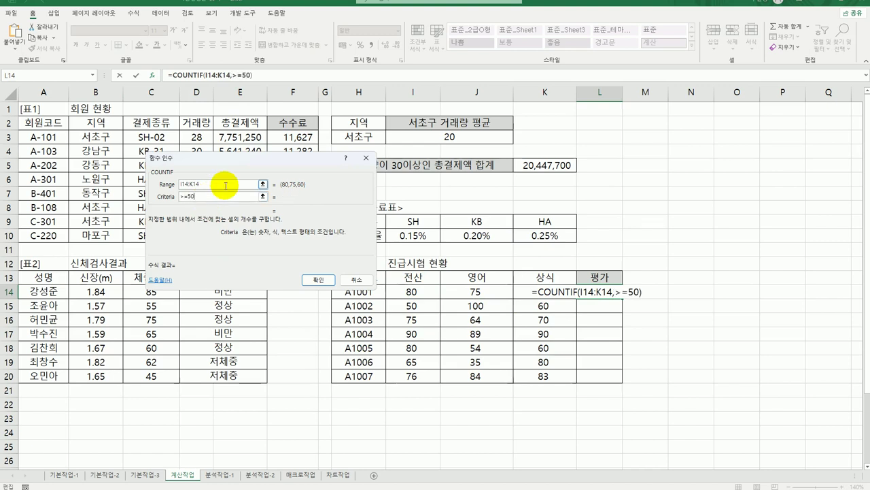
{"action": "key", "text": "Return"}
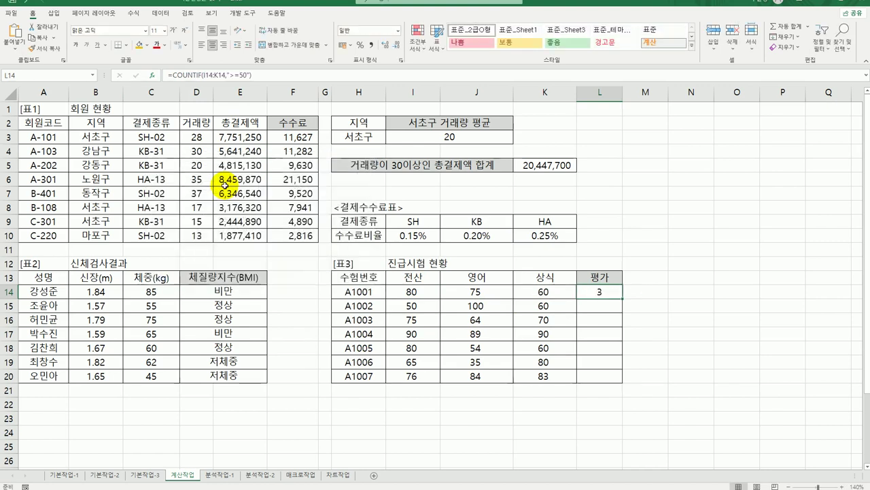
Append =3 to the COUNTIF formula in L14, fill it down to row 20, and check row 19 against its scores
{"action": "double_click", "coordinate": [596, 292]}
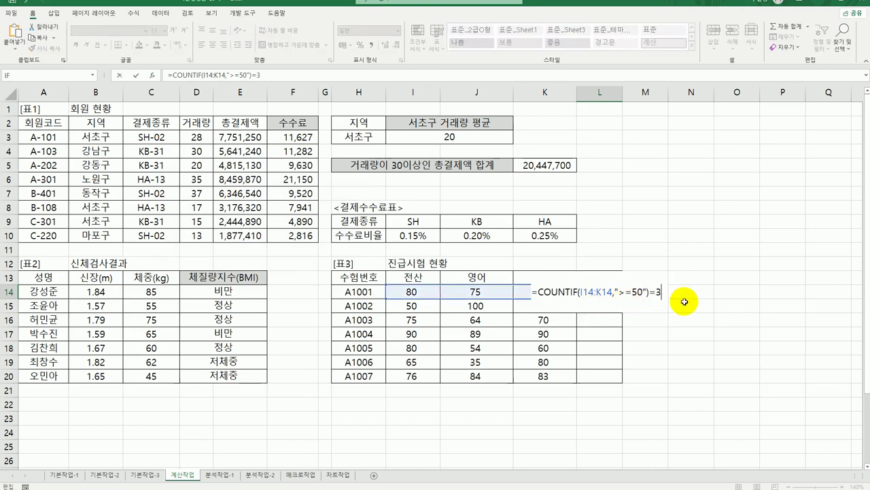
{"action": "key", "text": "Return"}
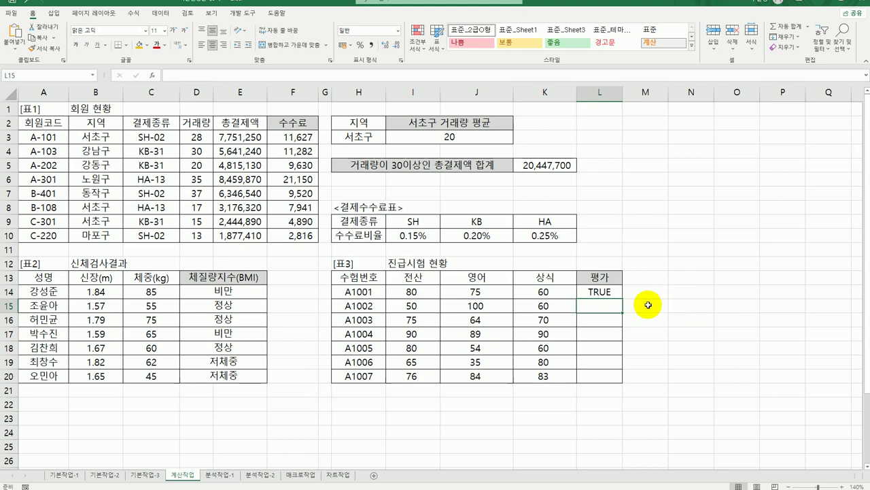
{"action": "left_click", "coordinate": [606, 291]}
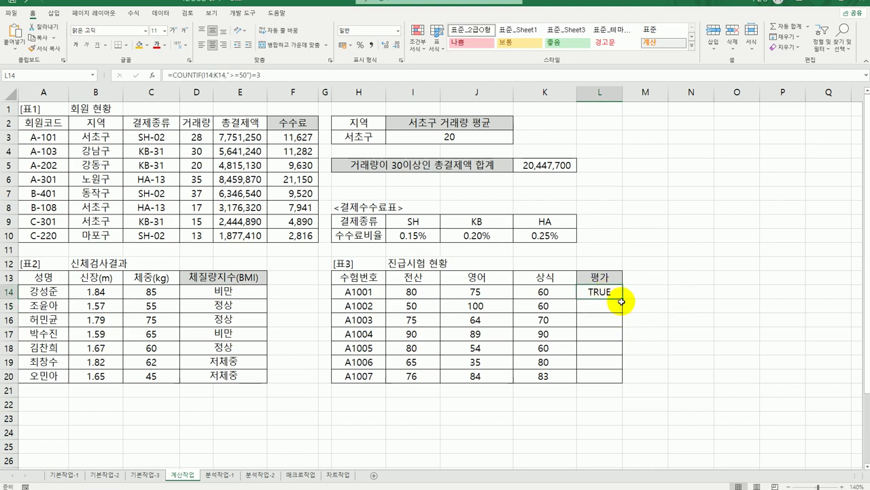
{"action": "left_click_drag", "start_coordinate": [623, 299], "coordinate": [618, 393]}
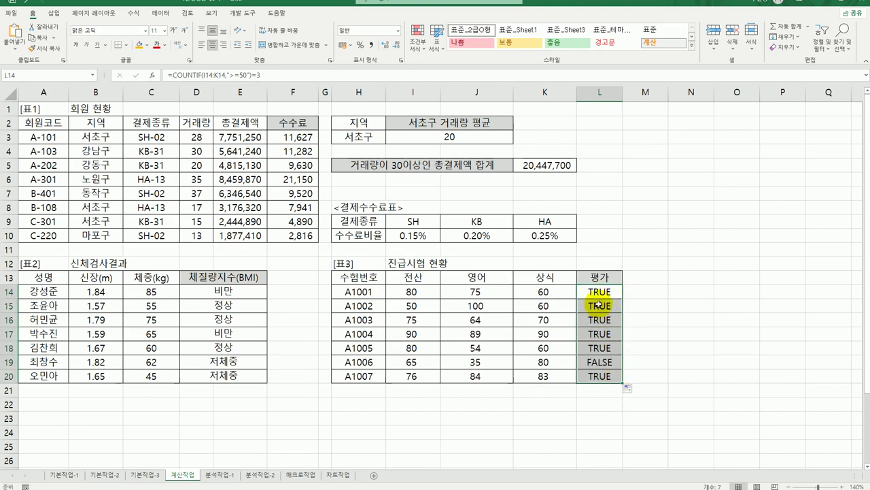
{"action": "left_click", "coordinate": [601, 361]}
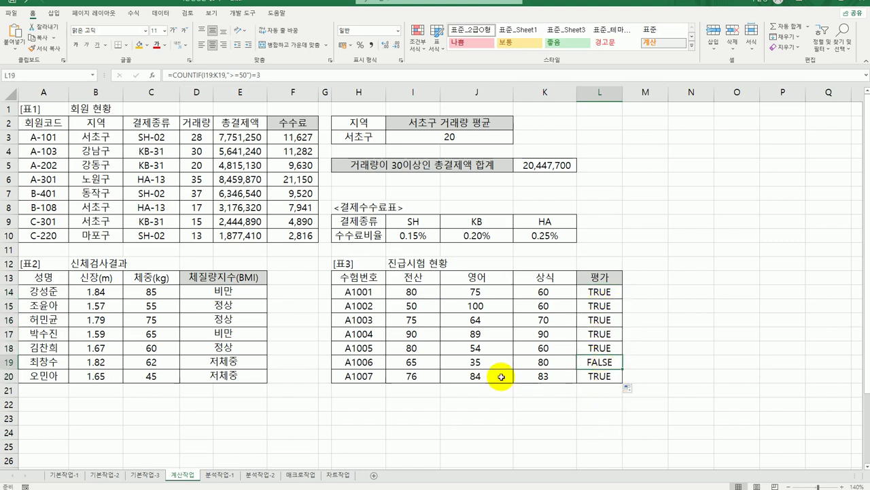
{"action": "left_click", "coordinate": [476, 362]}
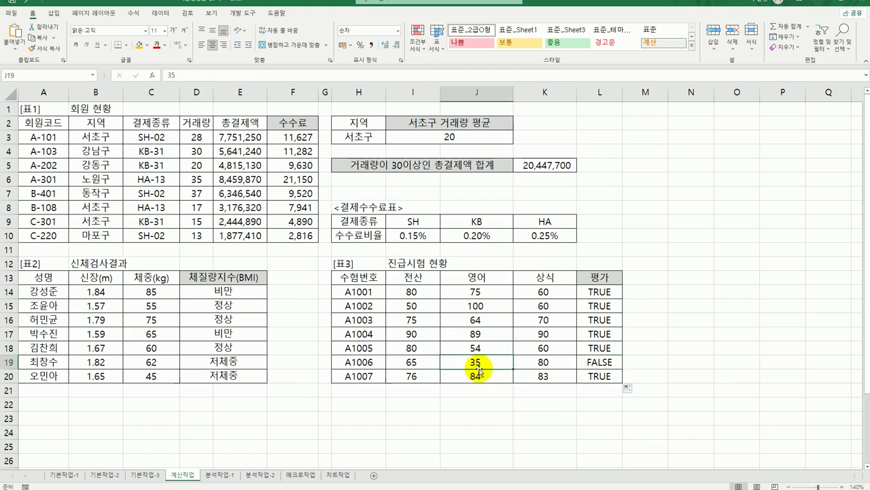
{"action": "left_click", "coordinate": [588, 363]}
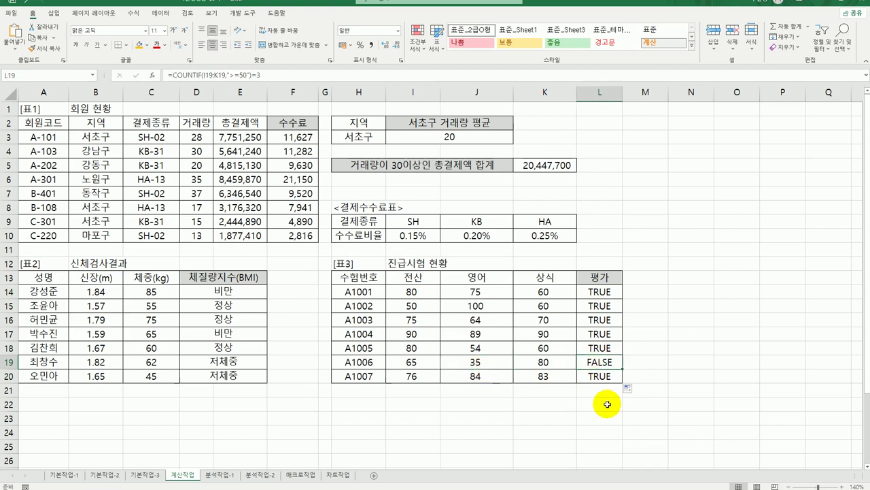
Wrap the COUNTIF comparison in L14 in an AND function and bring up AND's function arguments
{"action": "left_click", "coordinate": [596, 291]}
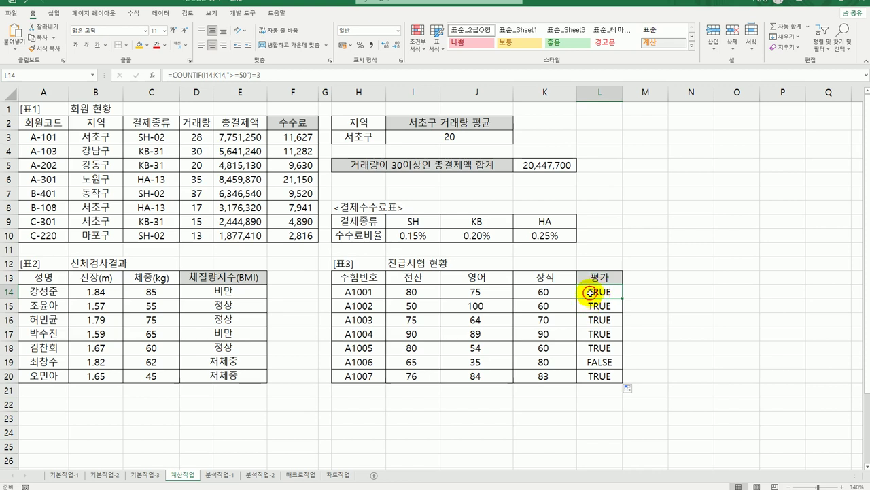
{"action": "double_click", "coordinate": [590, 293]}
{"action": "left_click", "coordinate": [537, 292]}
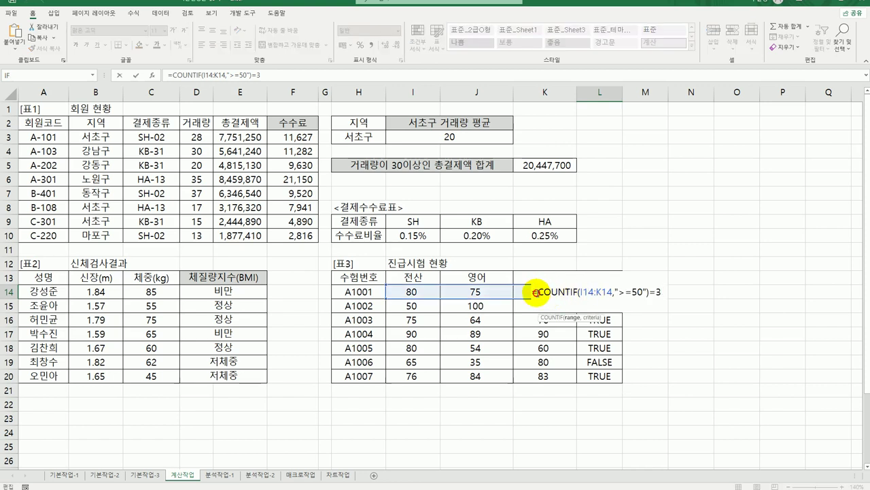
{"action": "type", "text": "and"}
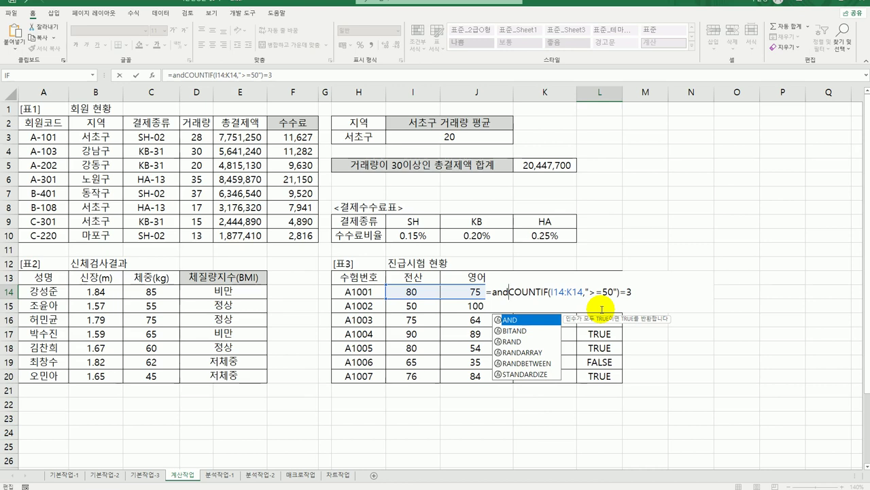
{"action": "double_click", "coordinate": [537, 320]}
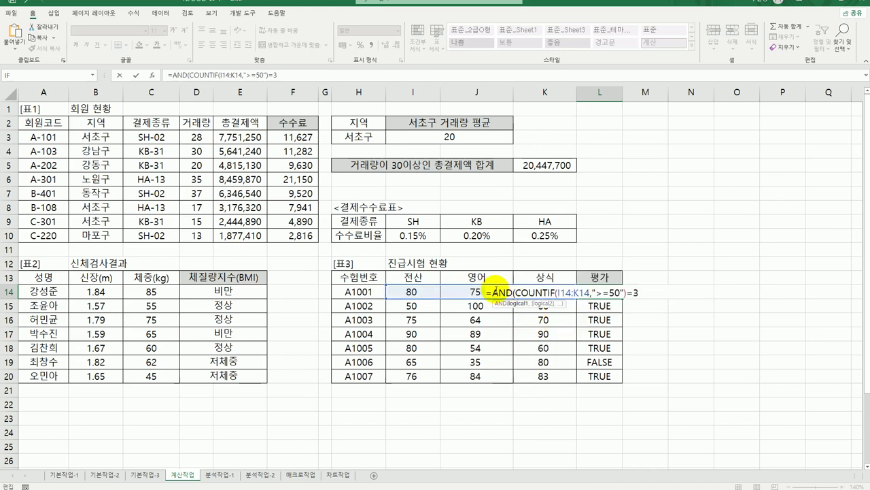
{"action": "left_click", "coordinate": [153, 77]}
Set AND's Logical2 to AVERAGE(I14:K14)>=70, confirm, and fill the formula down to L20
{"action": "left_click", "coordinate": [217, 177]}
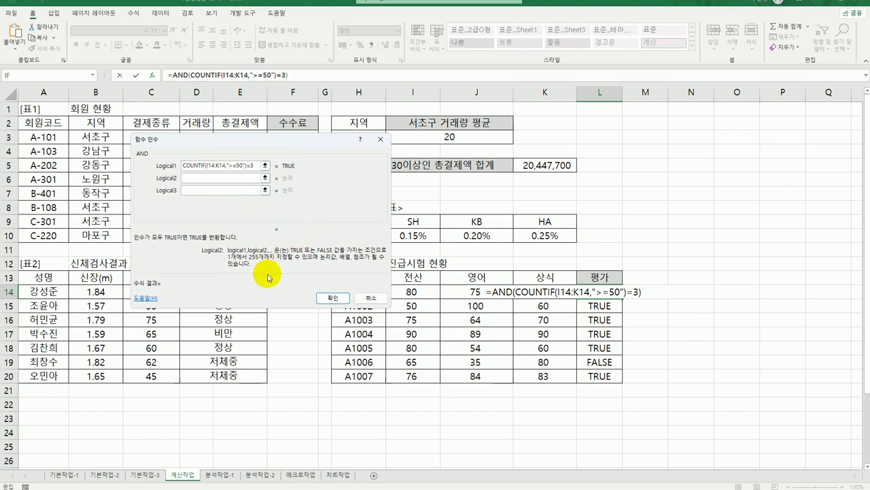
{"action": "type", "text": "av"}
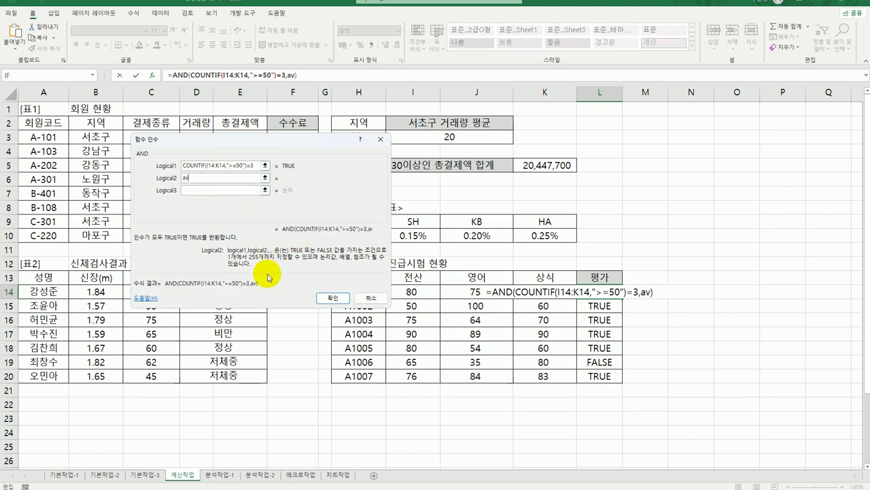
{"action": "type", "text": "erage("}
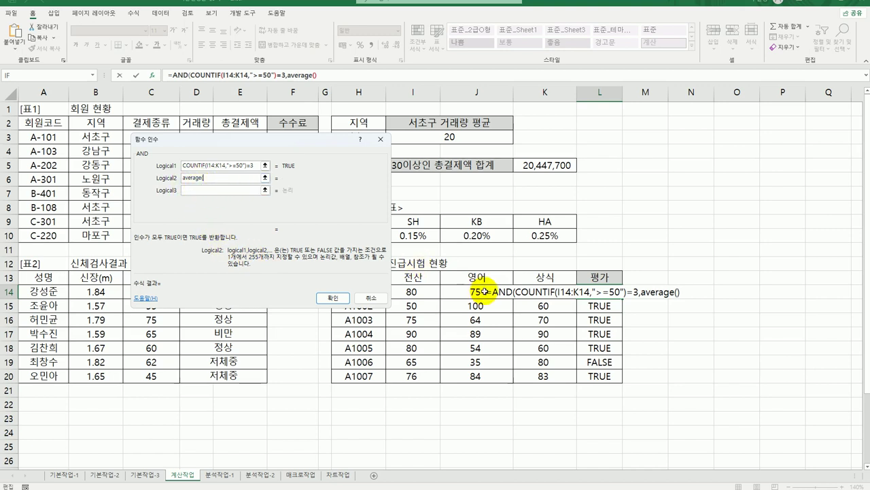
{"action": "left_click_drag", "start_coordinate": [418, 293], "coordinate": [521, 291]}
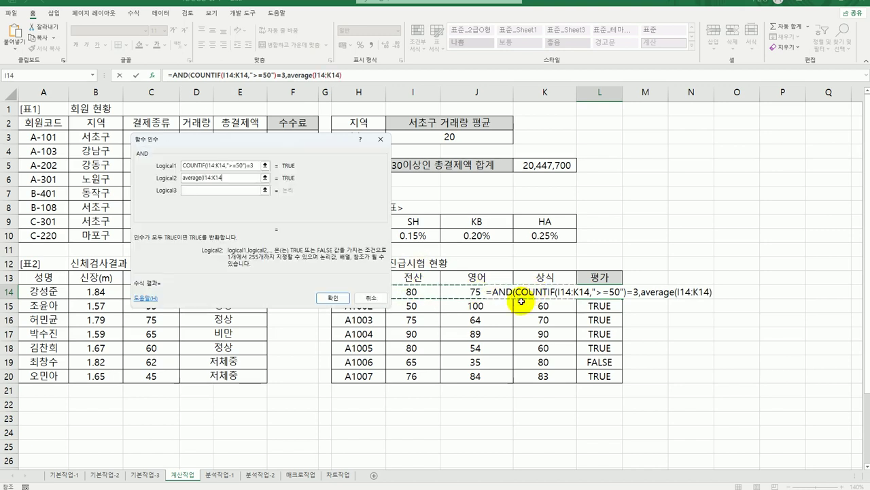
{"action": "type", "text": ")>=7"}
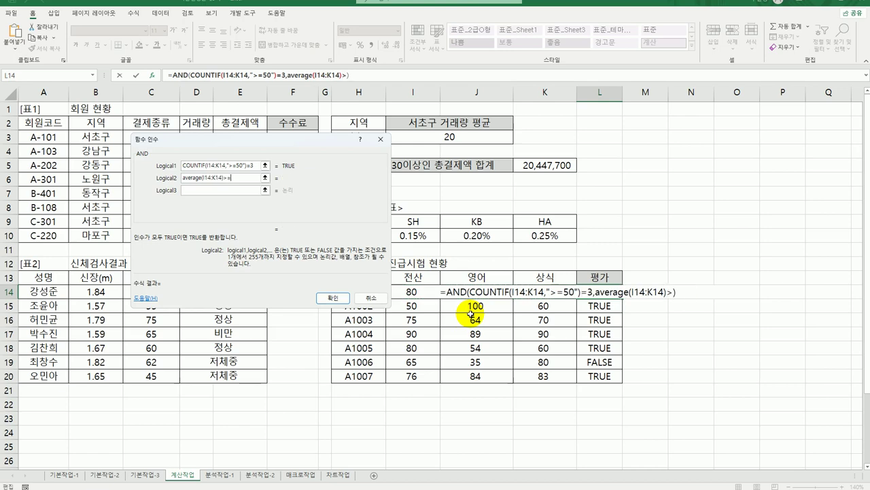
{"action": "type", "text": "0"}
{"action": "left_click", "coordinate": [333, 298]}
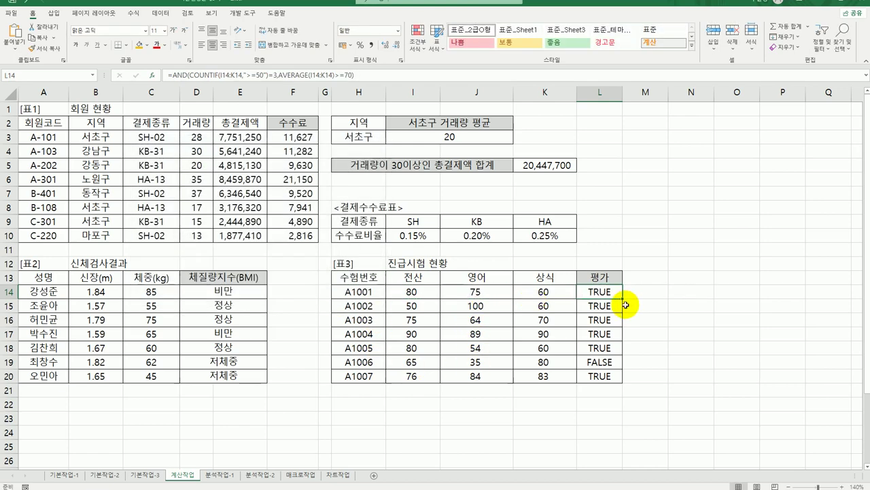
{"action": "left_click_drag", "start_coordinate": [622, 297], "coordinate": [622, 384]}
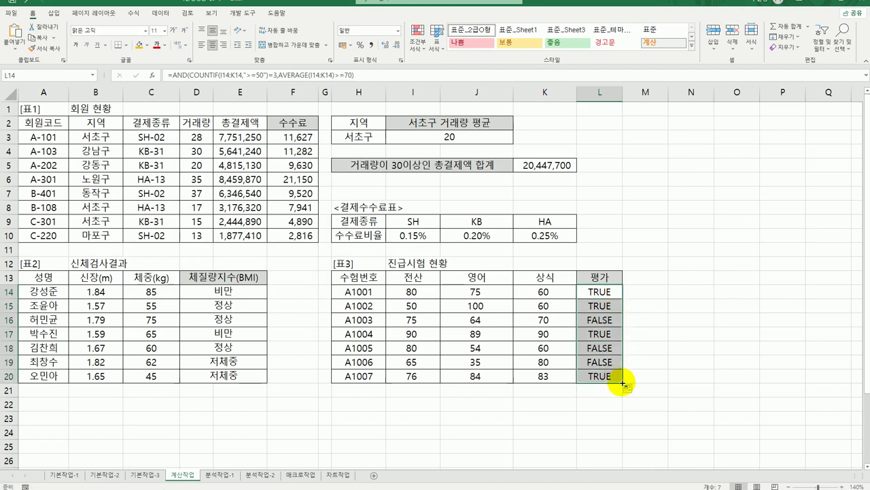
Wrap the AND formula in L14 in an IF function and bring up IF's function arguments
{"action": "left_click", "coordinate": [616, 290]}
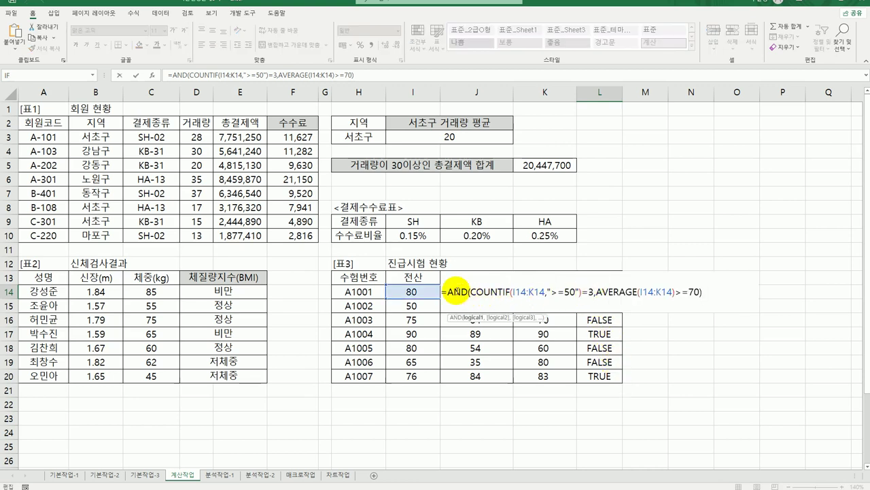
{"action": "left_click", "coordinate": [447, 291]}
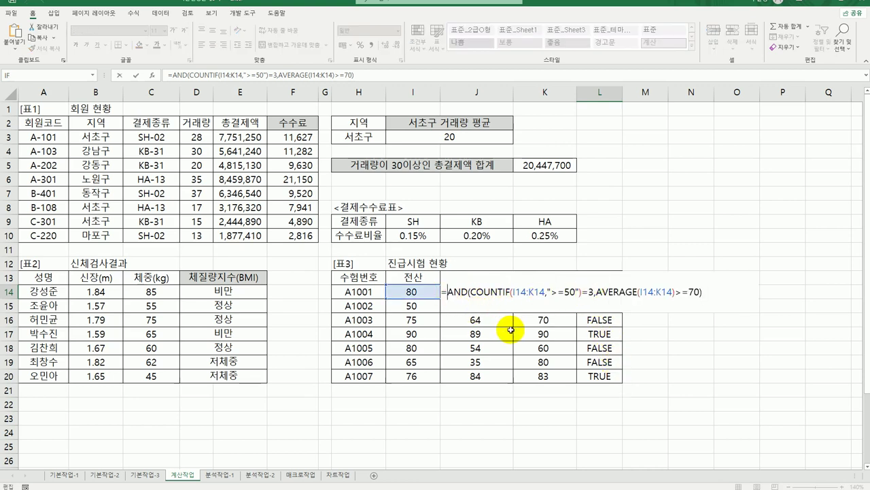
{"action": "type", "text": "if"}
{"action": "key", "text": "Tab"}
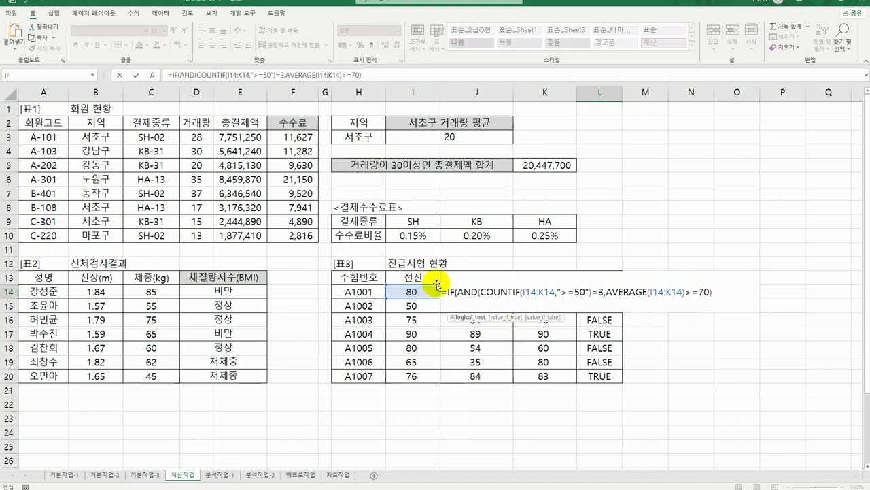
{"action": "left_click", "coordinate": [450, 291]}
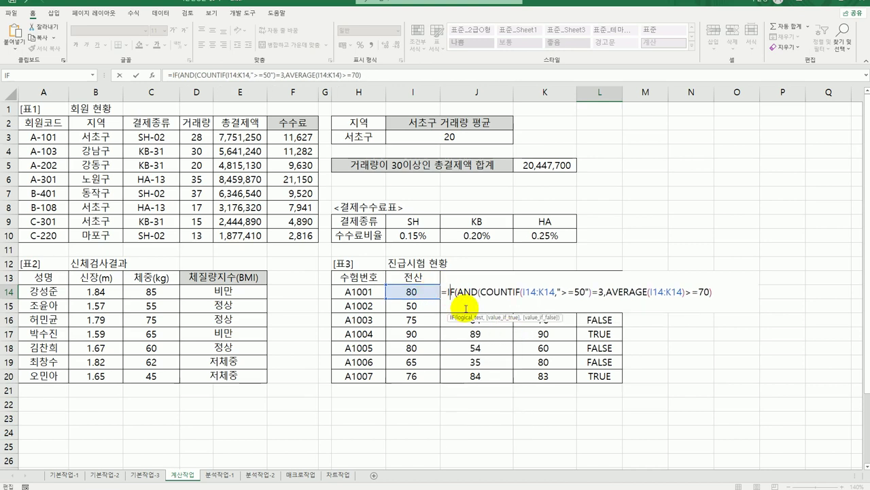
{"action": "left_click", "coordinate": [152, 75]}
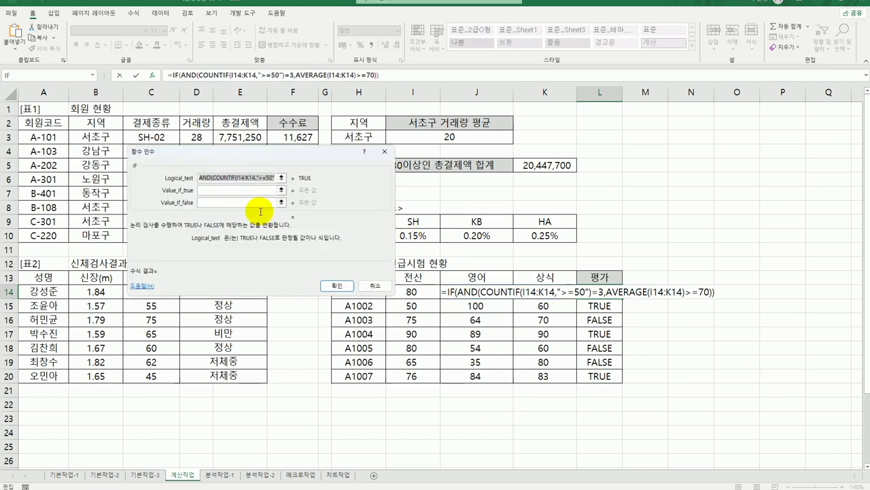
Set IF's Value_if_true to 합격 and Value_if_false to 불합격, confirm, and fill the formula down to L20
{"action": "left_click", "coordinate": [221, 189]}
{"action": "type", "text": "g"}
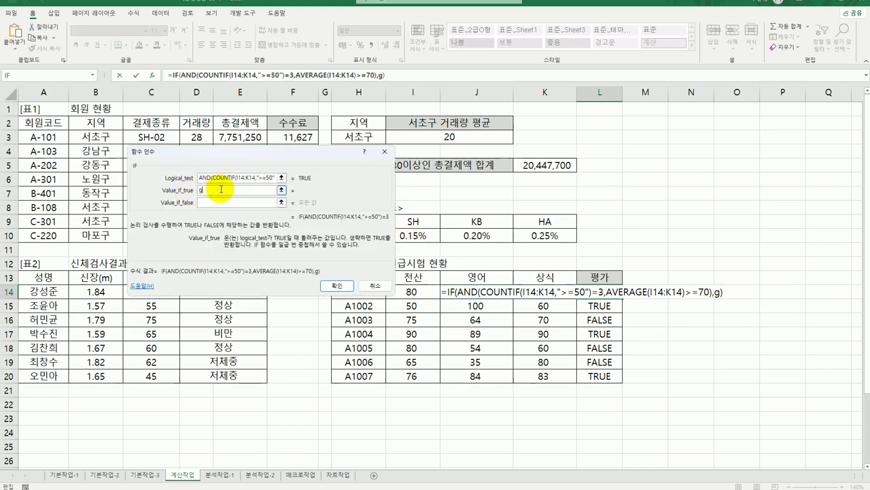
{"action": "type", "text": "합격"}
{"action": "key", "text": "Tab"}
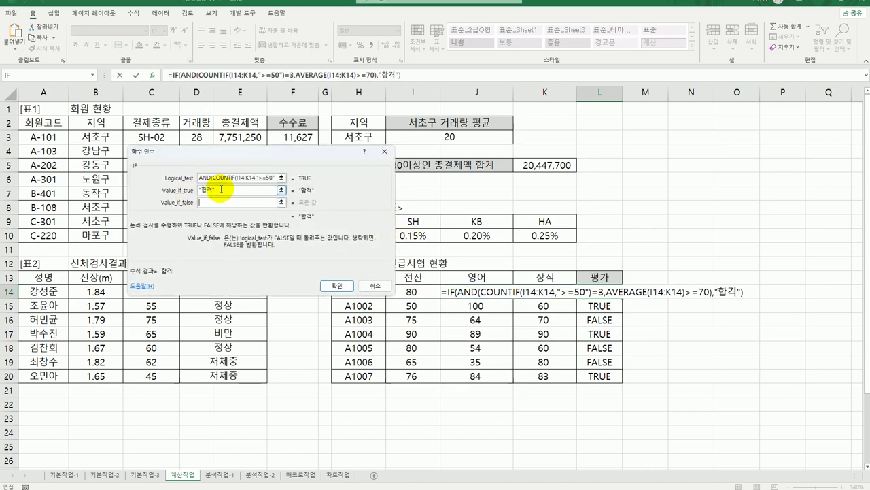
{"action": "type", "text": "불합ㄱ"}
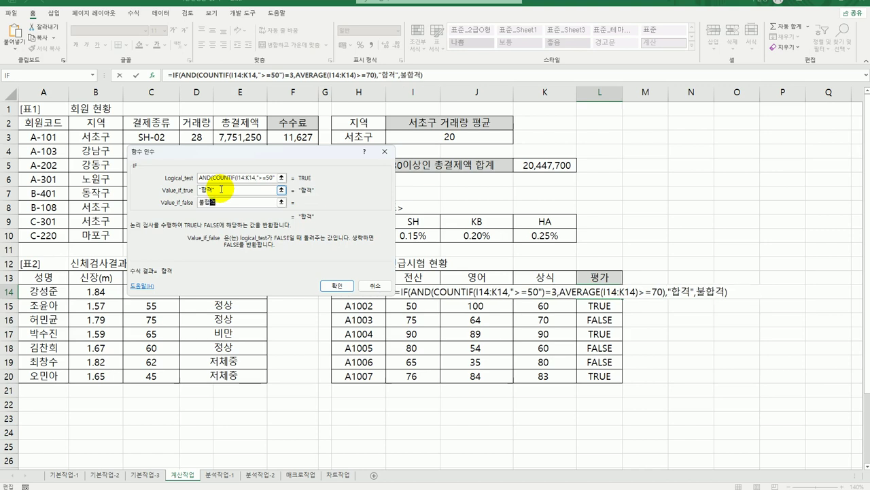
{"action": "key", "text": "Tab"}
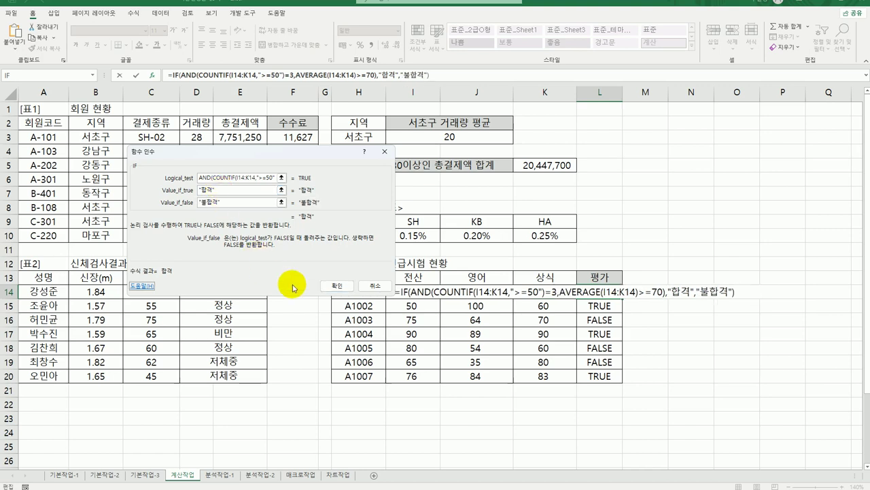
{"action": "left_click", "coordinate": [337, 285]}
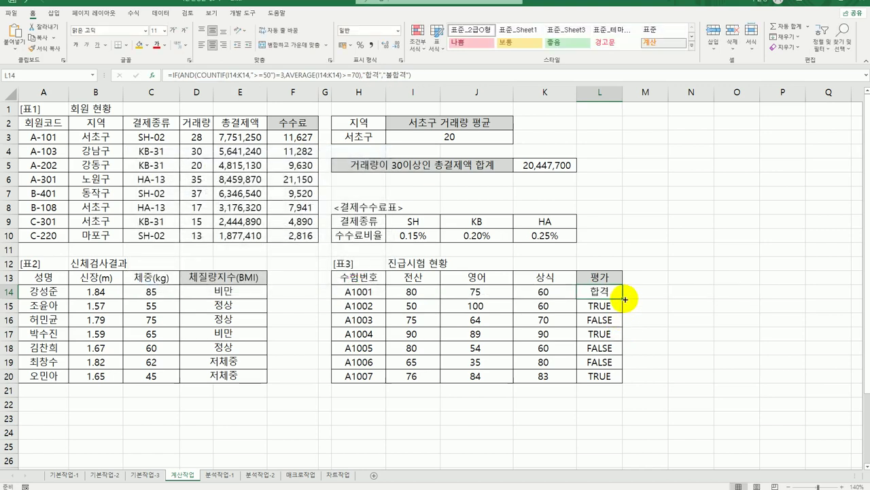
{"action": "left_click_drag", "start_coordinate": [625, 299], "coordinate": [617, 385]}
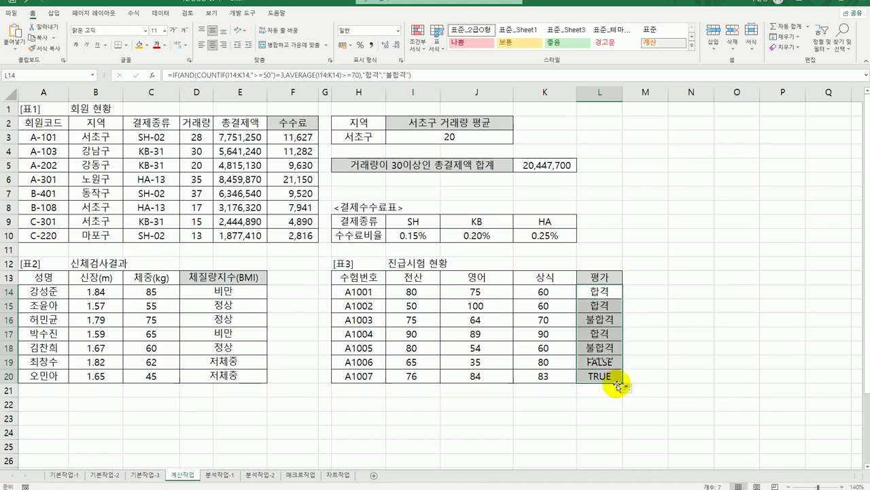
{"action": "left_click", "coordinate": [615, 293]}
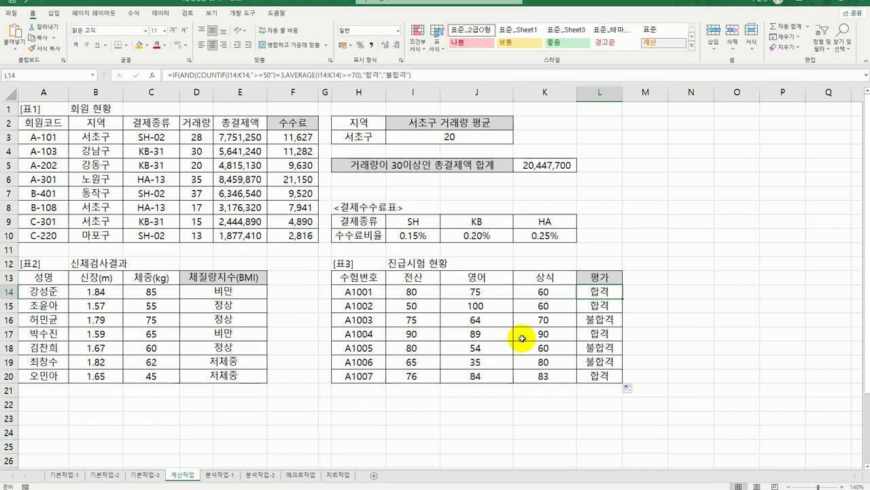
On the 분석작업-1 sheet, link B11 under 월 납입금액 to the monthly payment with =B7
{"action": "left_click", "coordinate": [220, 474]}
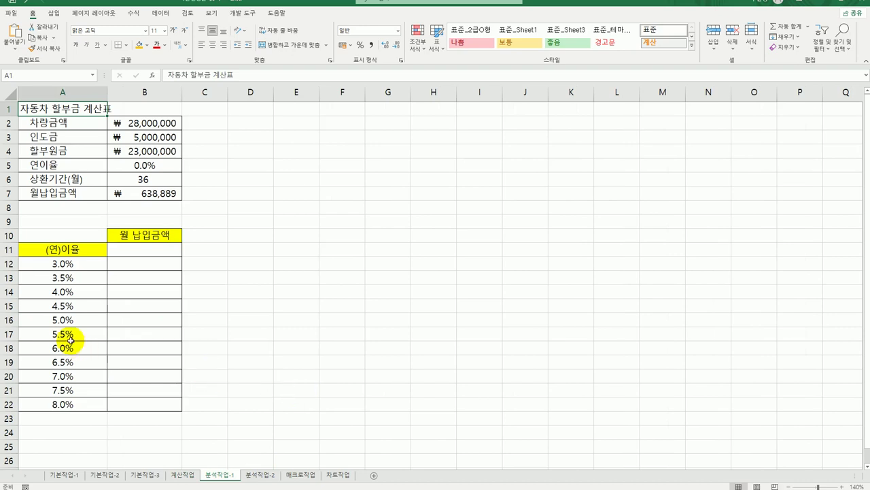
{"action": "left_click_drag", "start_coordinate": [68, 266], "coordinate": [63, 409]}
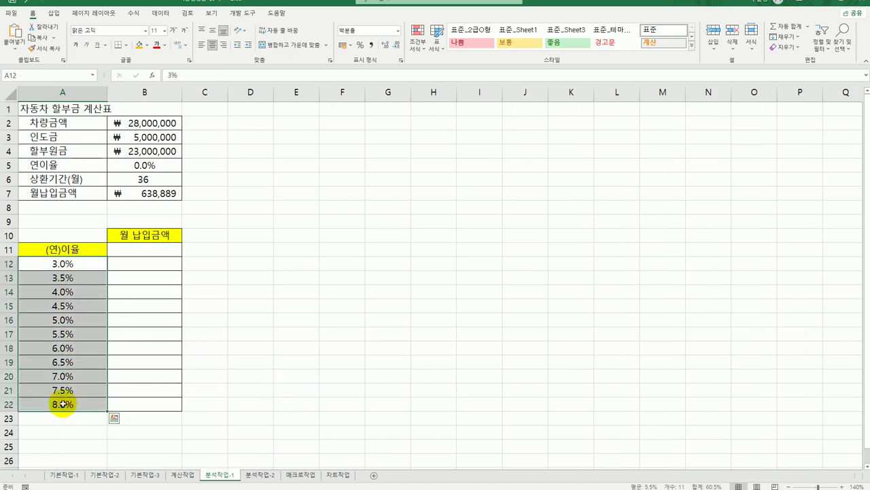
{"action": "left_click_drag", "start_coordinate": [130, 263], "coordinate": [125, 405]}
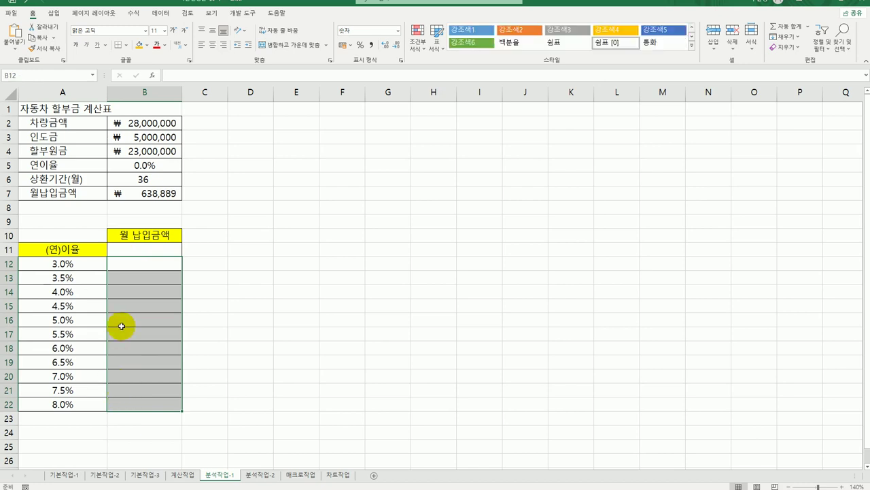
{"action": "left_click", "coordinate": [129, 251]}
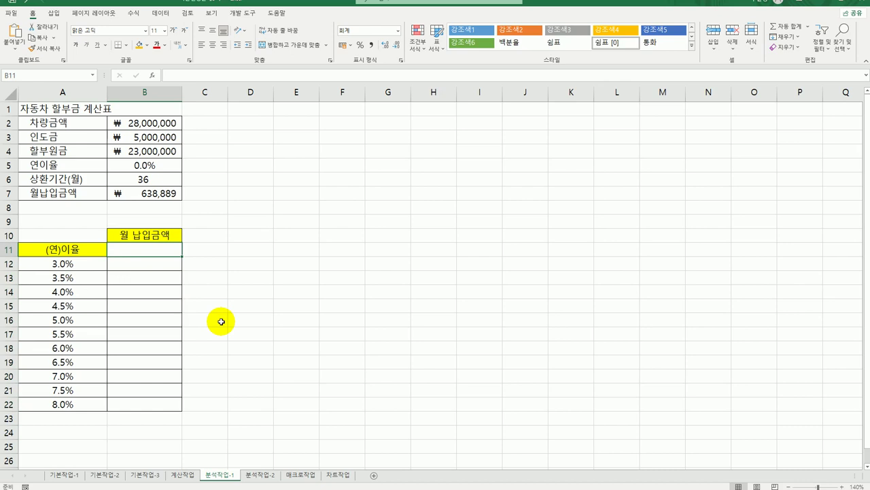
{"action": "type", "text": "="}
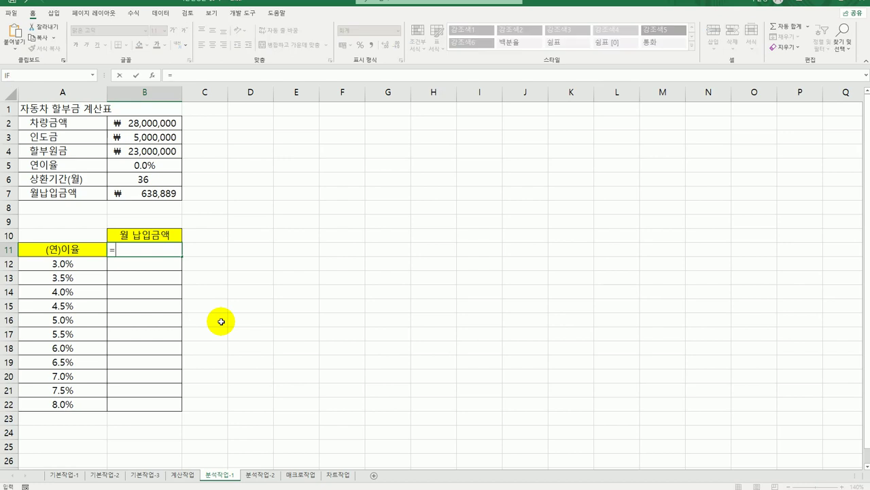
{"action": "left_click", "coordinate": [170, 197]}
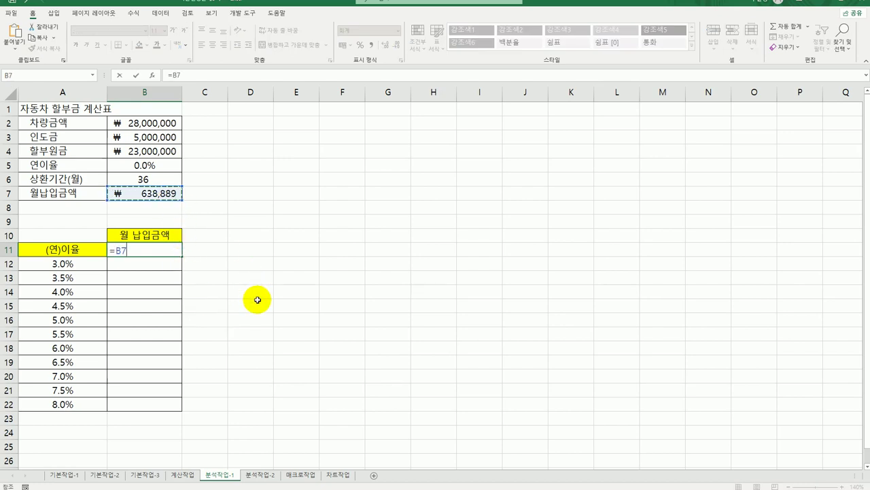
{"action": "key", "text": "Return"}
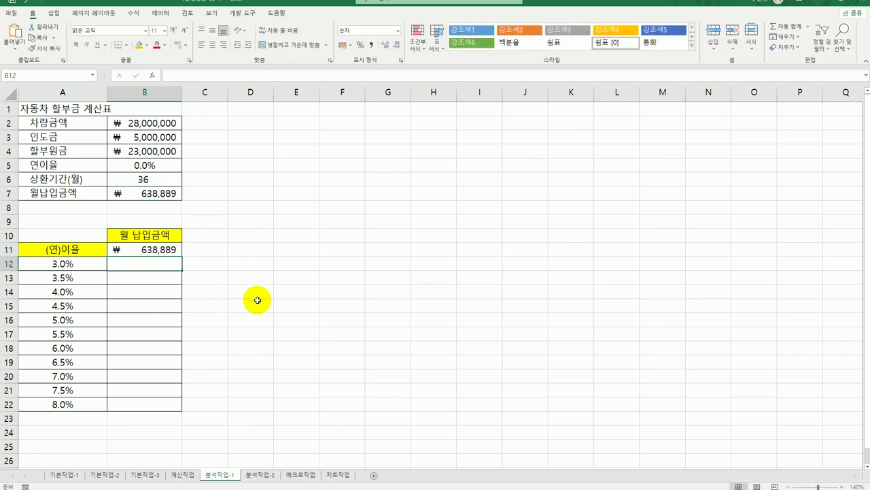
Examine the loan inputs and the payment formula in B4:B7, and the interest rates in A12:A22
{"action": "left_click", "coordinate": [150, 154]}
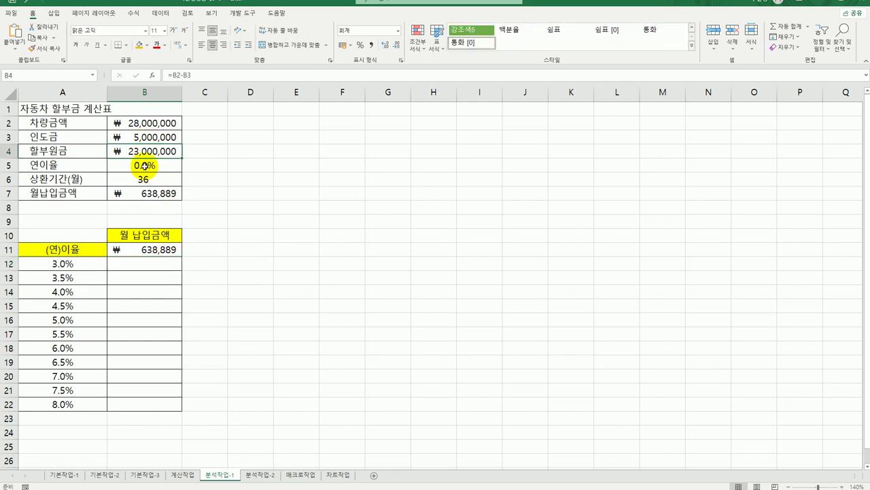
{"action": "left_click", "coordinate": [145, 166]}
{"action": "left_click", "coordinate": [143, 179]}
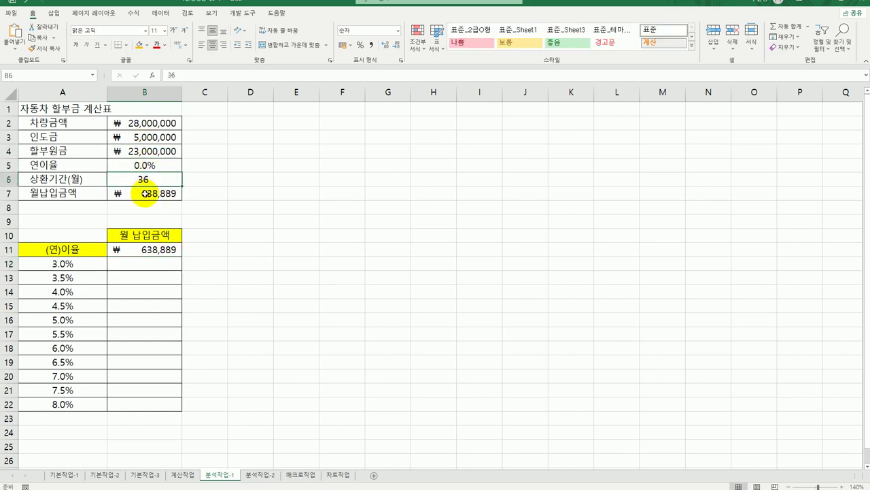
{"action": "left_click", "coordinate": [144, 193]}
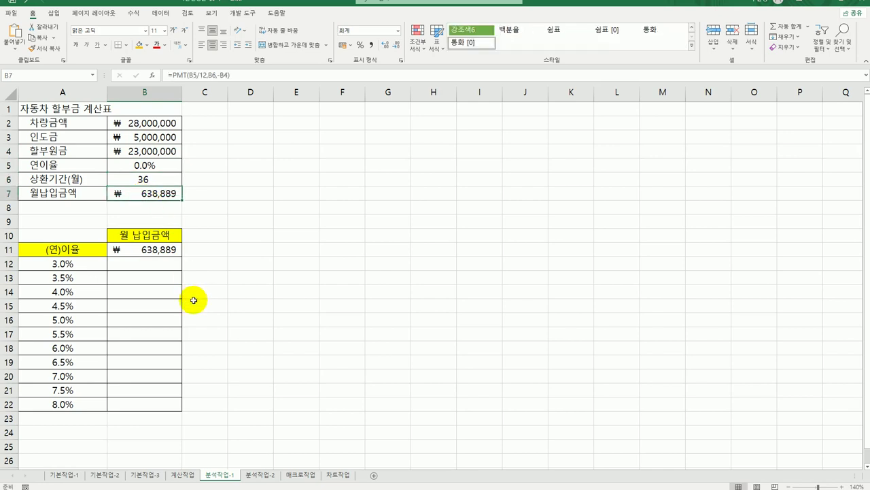
{"action": "left_click", "coordinate": [143, 165]}
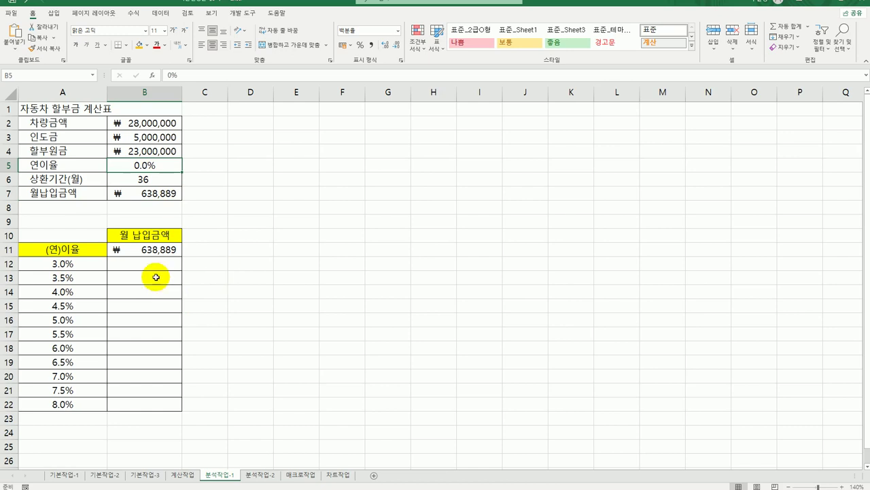
{"action": "left_click", "coordinate": [80, 267]}
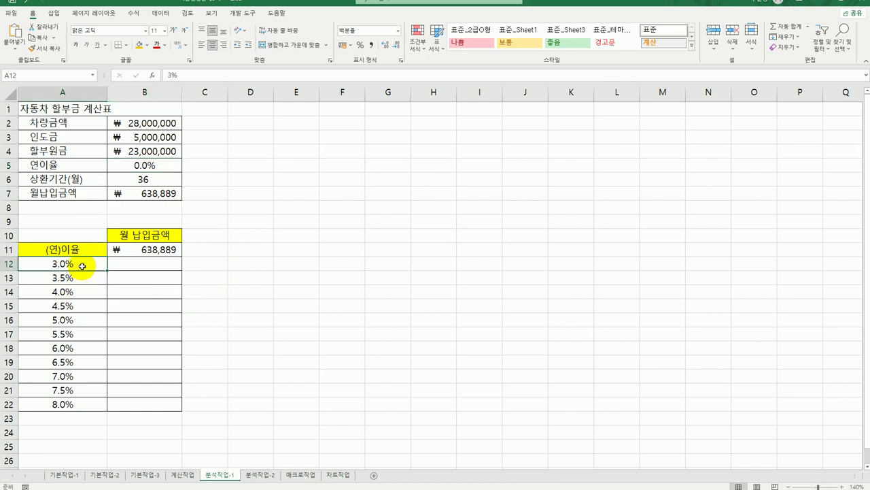
{"action": "left_click", "coordinate": [66, 402]}
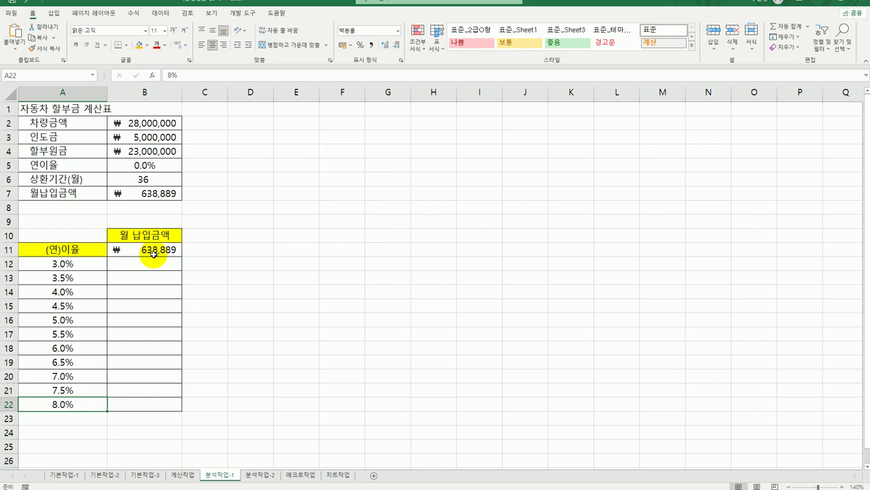
Create a what-if data table on A11:B22 with B5 as the column input cell
{"action": "left_click_drag", "start_coordinate": [85, 253], "coordinate": [143, 400]}
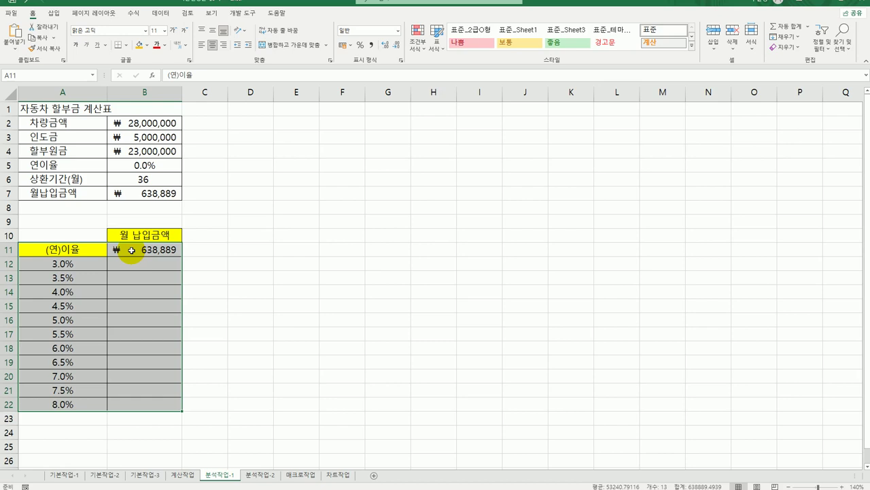
{"action": "left_click", "coordinate": [161, 12]}
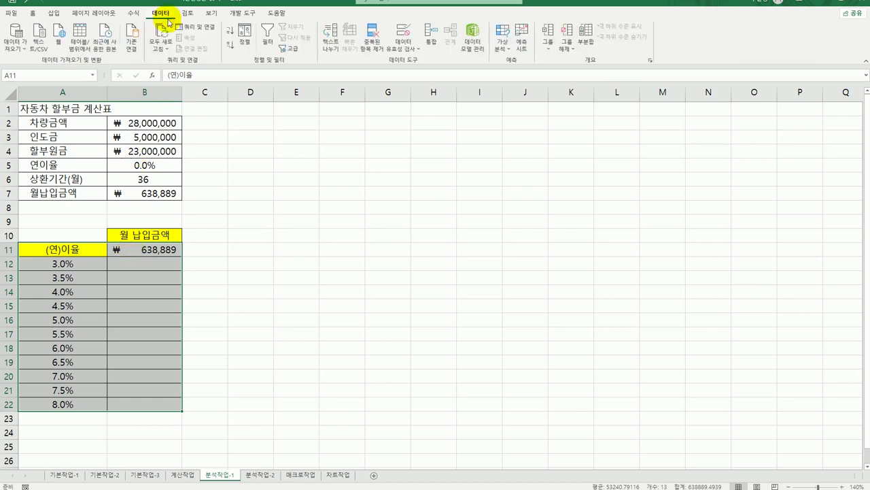
{"action": "left_click", "coordinate": [502, 45]}
{"action": "left_click", "coordinate": [528, 86]}
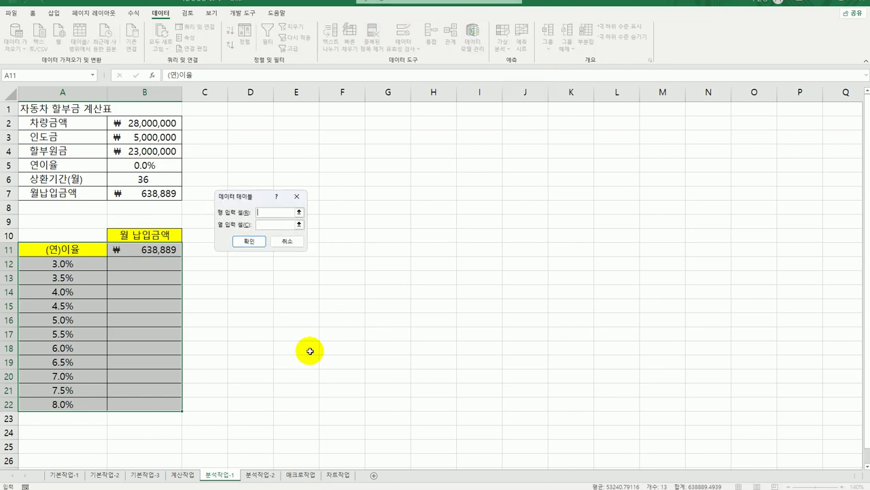
{"action": "left_click", "coordinate": [270, 224]}
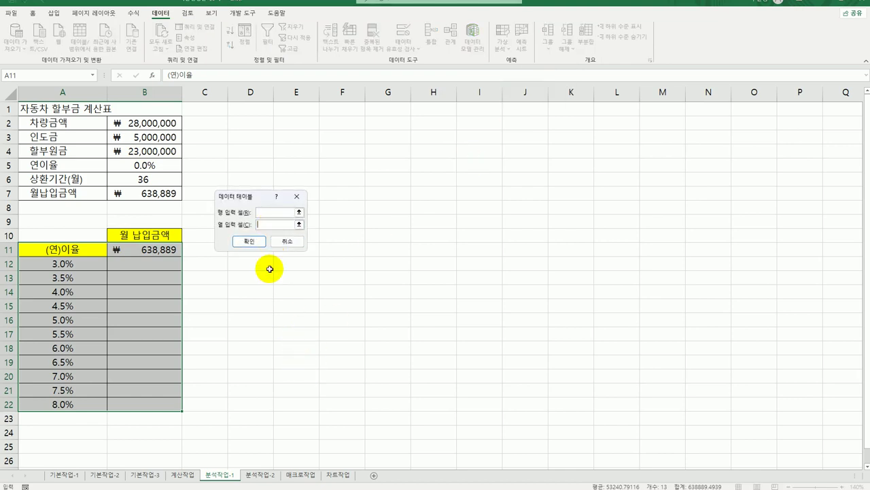
{"action": "left_click", "coordinate": [136, 165]}
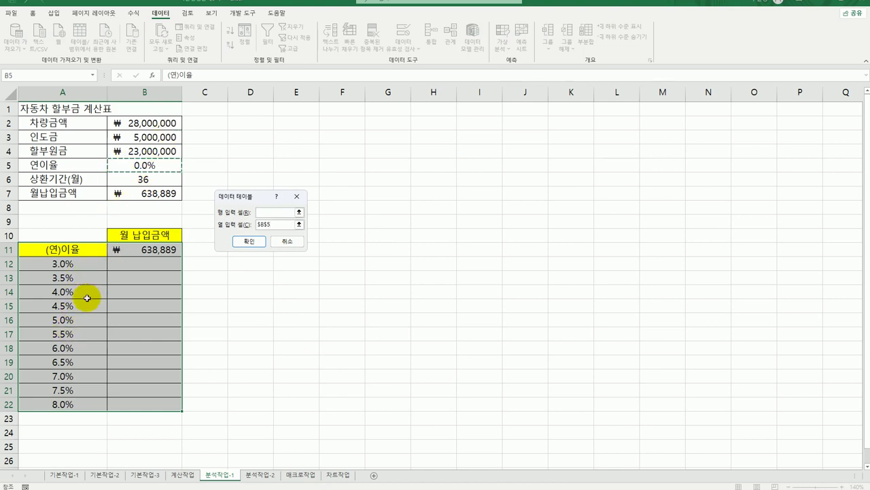
{"action": "left_click", "coordinate": [249, 241]}
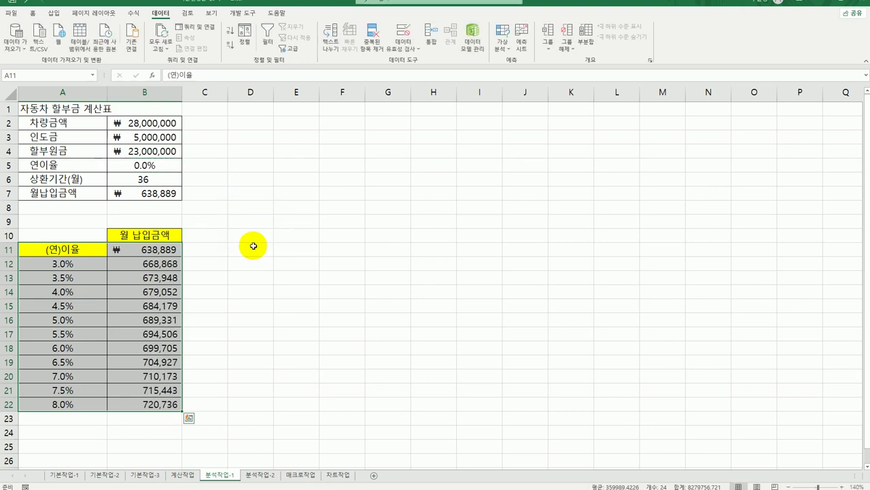
{"action": "left_click", "coordinate": [254, 266]}
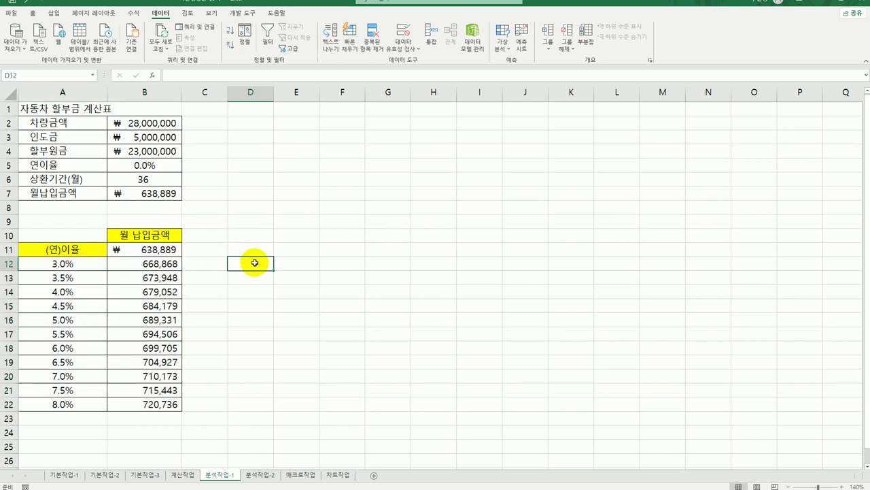
On the 분석작업-2 sheet, create a pivot table from A3:G12 and place it on the existing worksheet at A18
{"action": "left_click", "coordinate": [266, 475]}
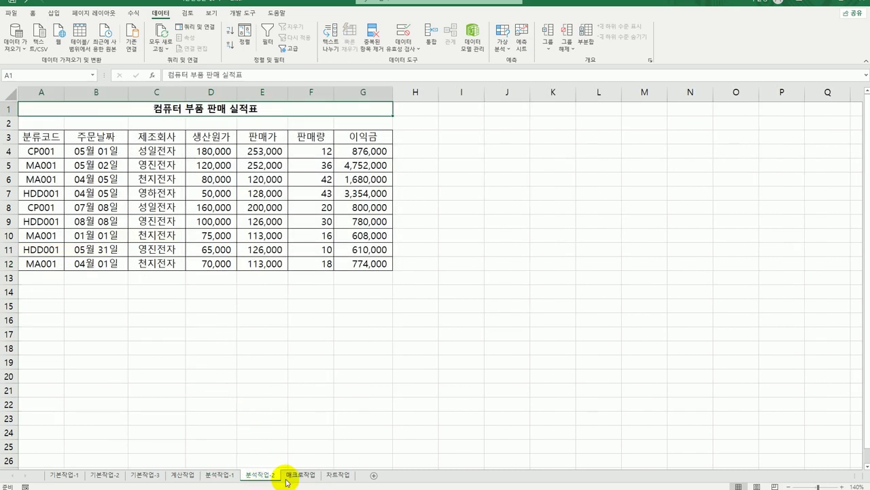
{"action": "left_click", "coordinate": [212, 181]}
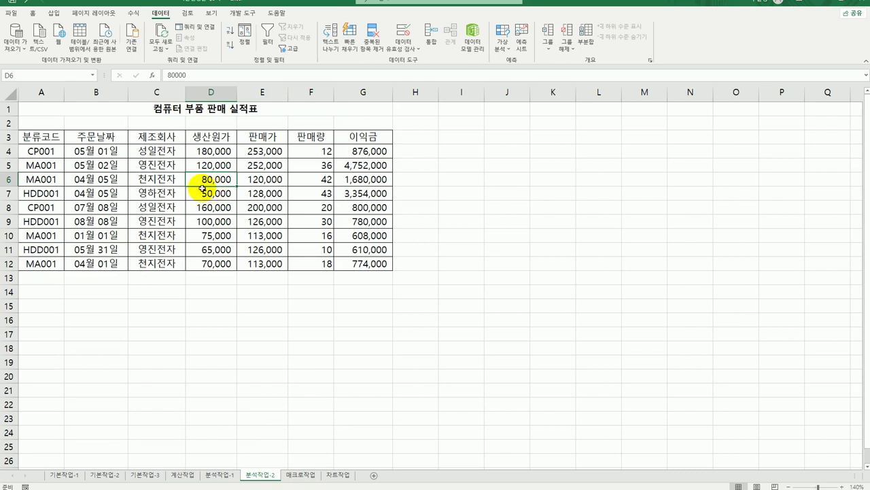
{"action": "left_click_drag", "start_coordinate": [53, 140], "coordinate": [352, 272]}
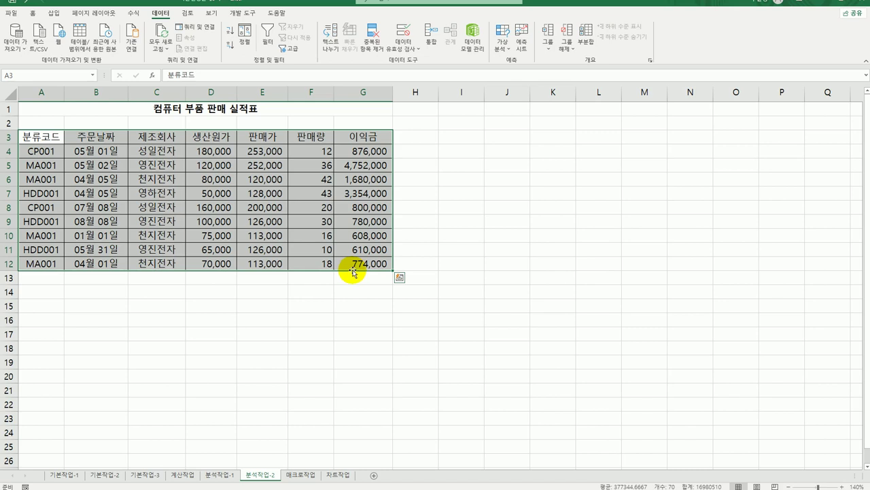
{"action": "left_click", "coordinate": [198, 163]}
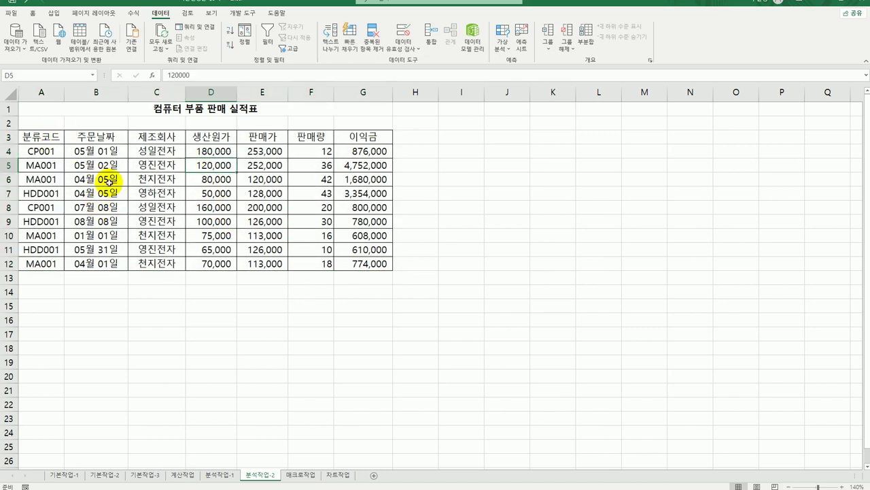
{"action": "left_click", "coordinate": [53, 13]}
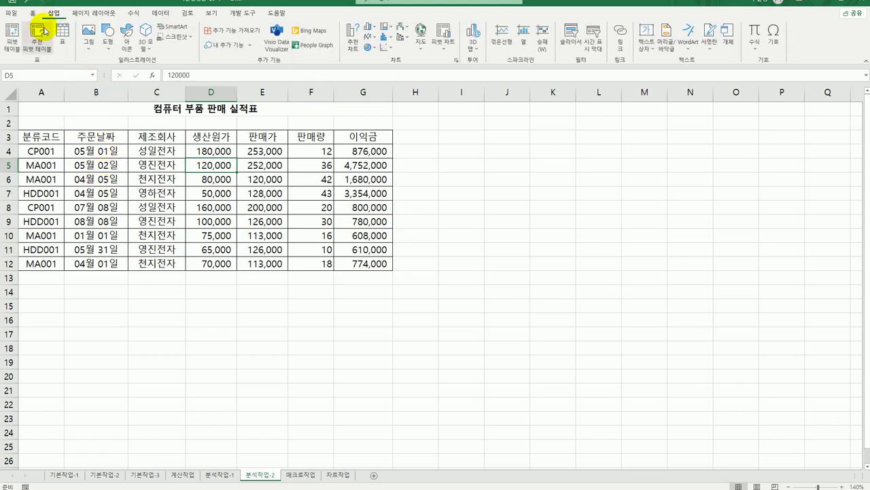
{"action": "left_click", "coordinate": [12, 32]}
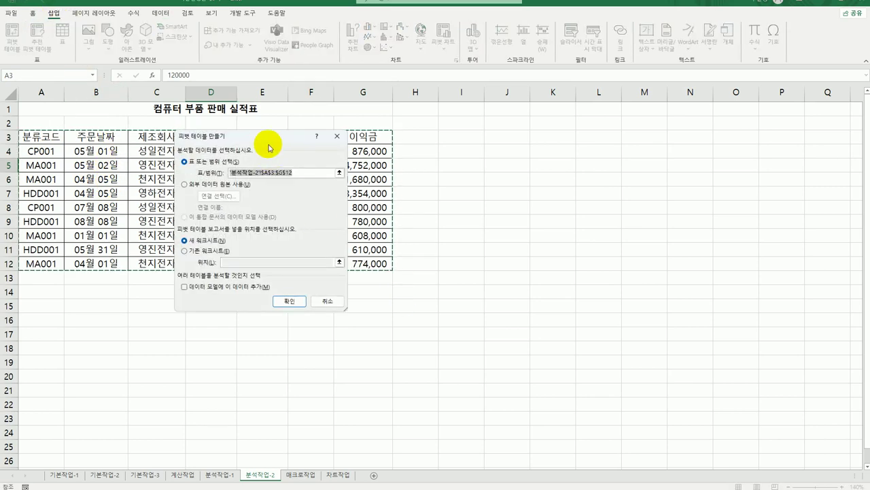
{"action": "left_click_drag", "start_coordinate": [284, 136], "coordinate": [576, 184]}
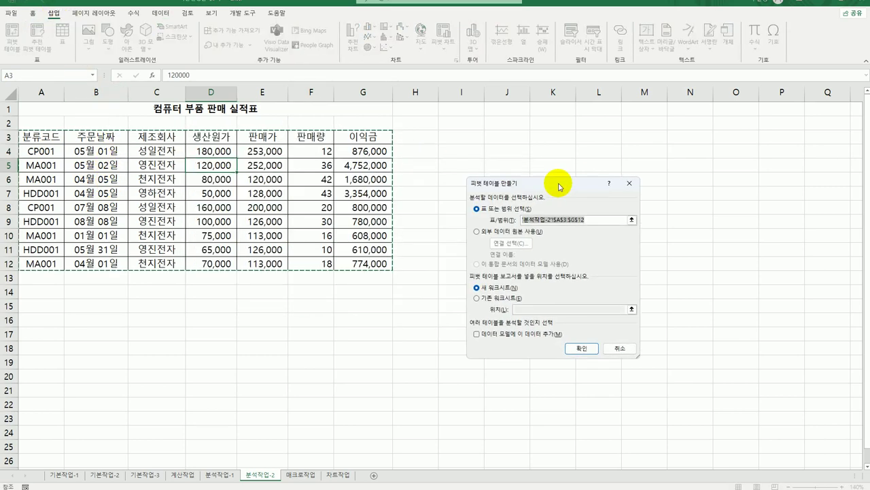
{"action": "left_click", "coordinate": [484, 298]}
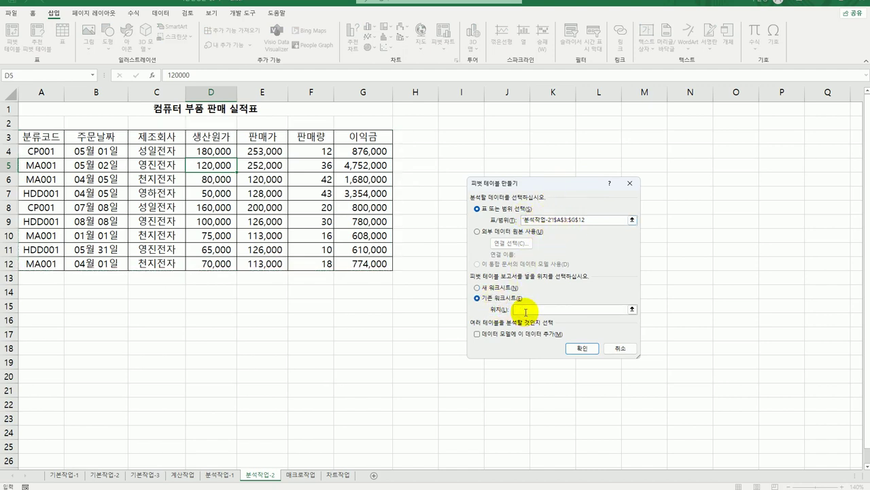
{"action": "left_click", "coordinate": [24, 353]}
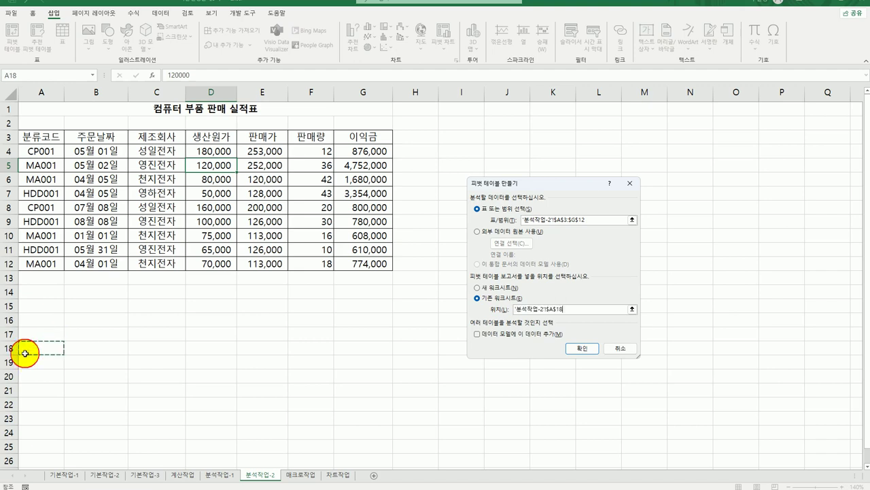
{"action": "left_click", "coordinate": [579, 349]}
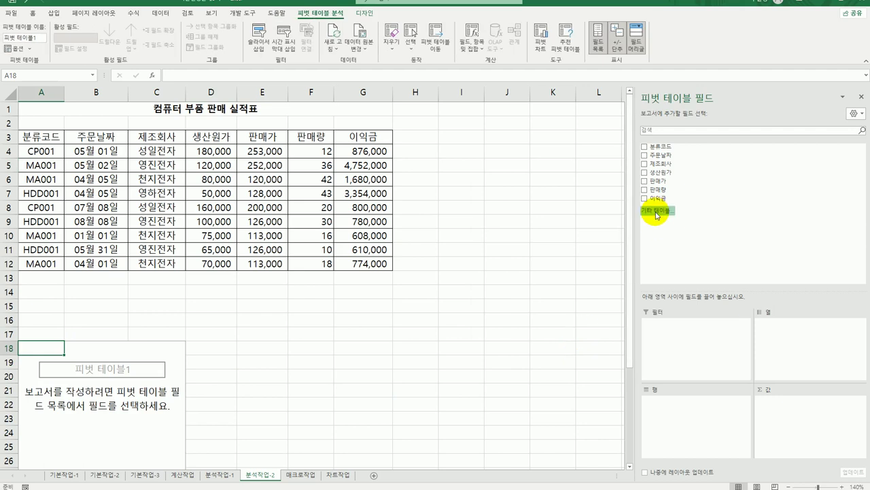
Lay out the pivot with 주문날짜 as rows, 제조회사 as columns and sums of 생산원가, 판매가 and 이익금 as values, with Σ 값 in rows
{"action": "left_click_drag", "start_coordinate": [660, 155], "coordinate": [680, 408]}
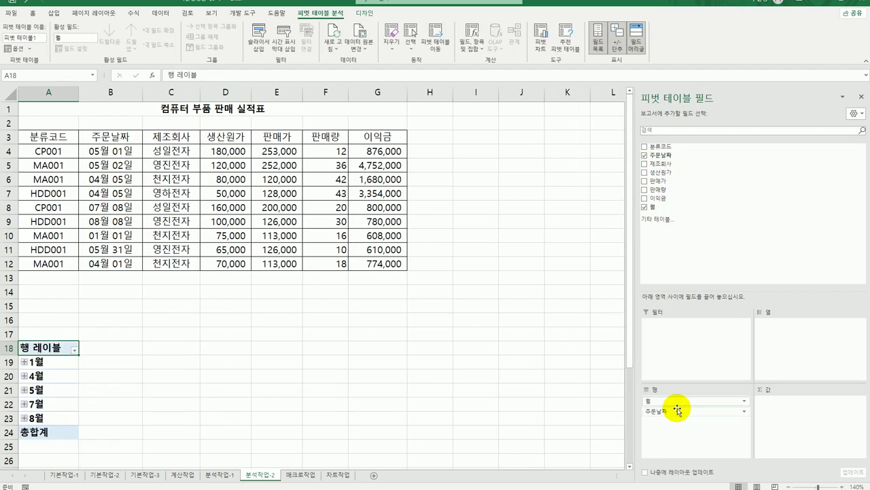
{"action": "left_click_drag", "start_coordinate": [694, 161], "coordinate": [794, 357]}
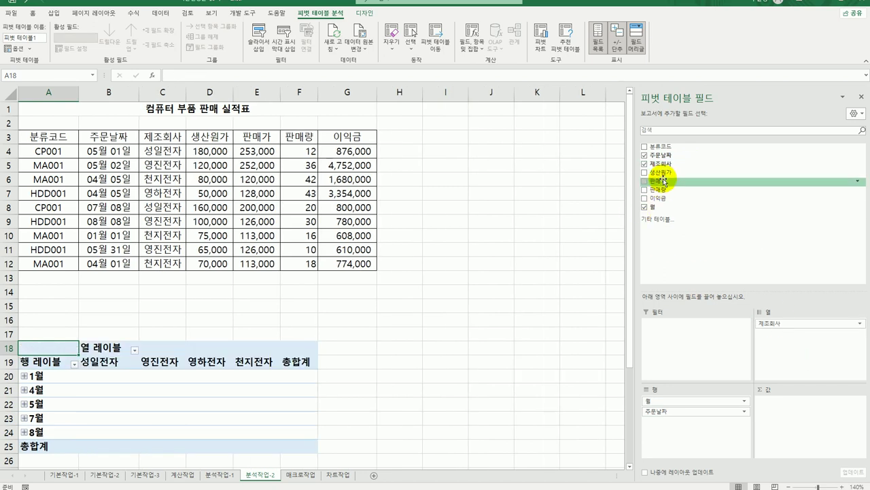
{"action": "left_click_drag", "start_coordinate": [656, 172], "coordinate": [796, 412]}
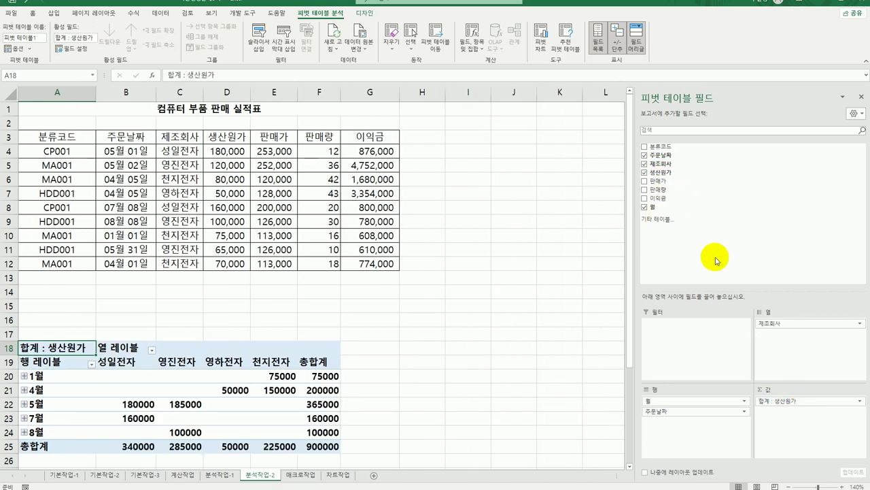
{"action": "left_click_drag", "start_coordinate": [689, 181], "coordinate": [789, 436]}
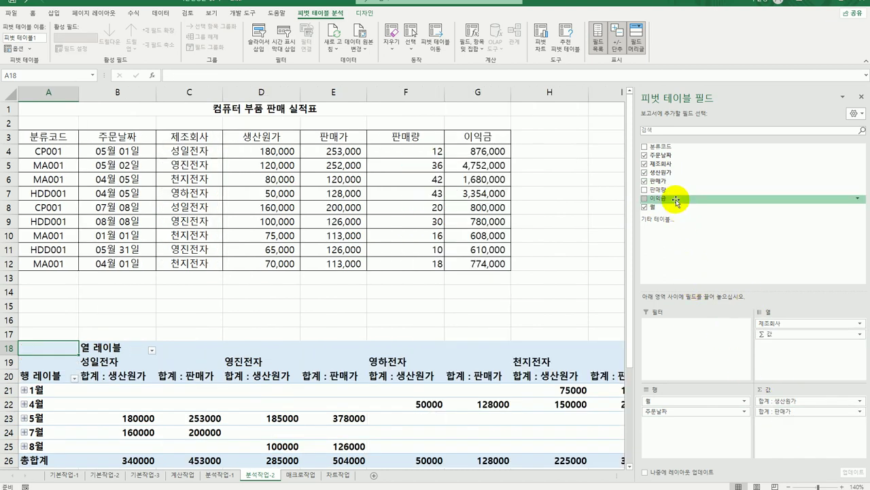
{"action": "left_click_drag", "start_coordinate": [671, 198], "coordinate": [807, 438]}
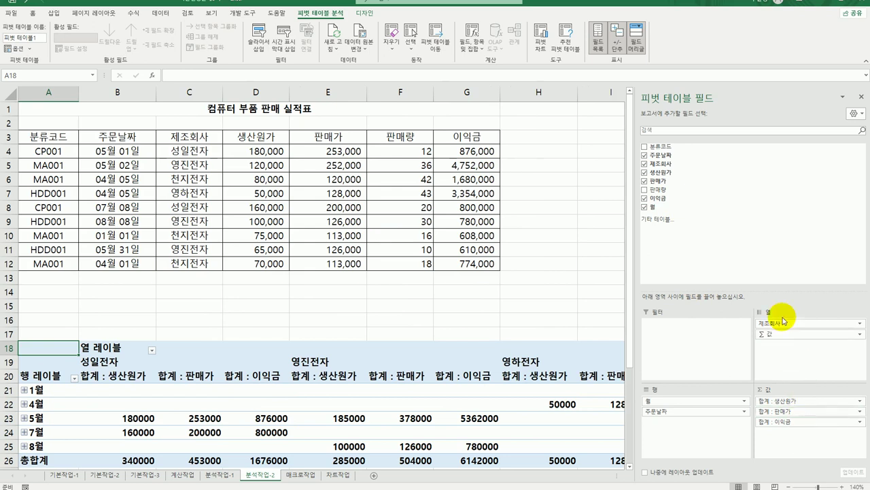
{"action": "left_click_drag", "start_coordinate": [780, 334], "coordinate": [701, 436]}
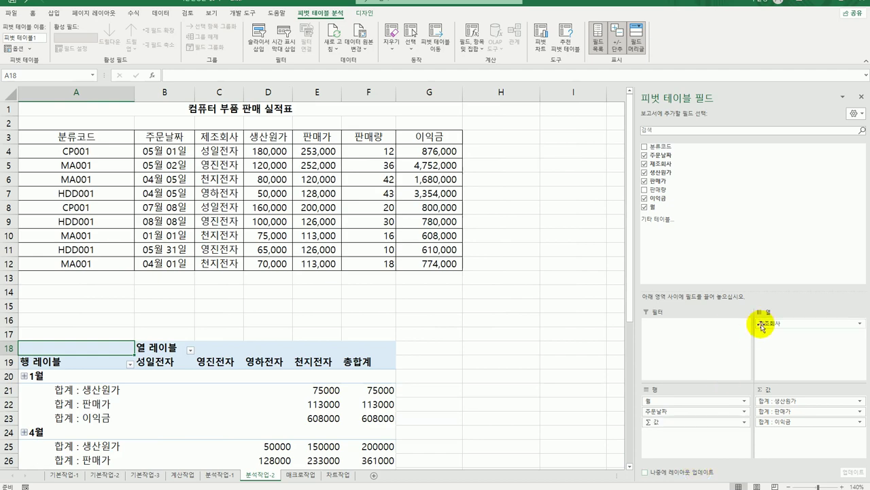
Change the pivot table's report layout to outline form
{"action": "scroll", "coordinate": [333, 395], "scroll_direction": "down", "scroll_amount": 4}
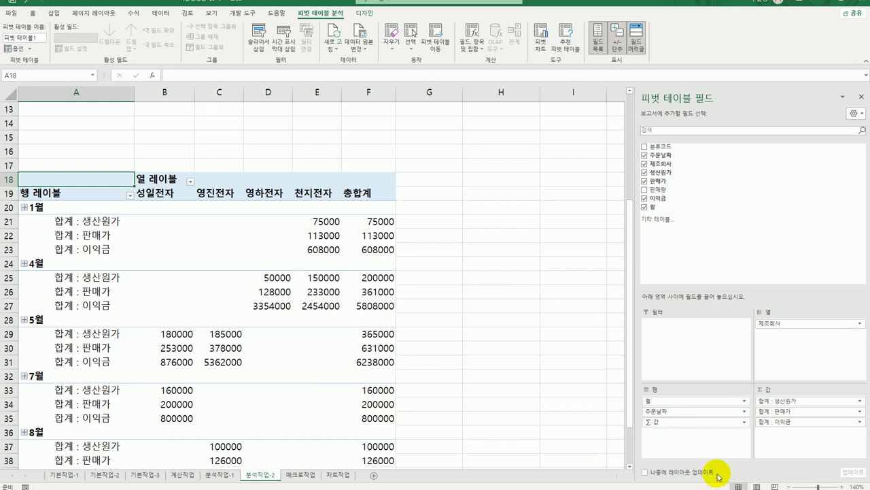
{"action": "left_click", "coordinate": [365, 13]}
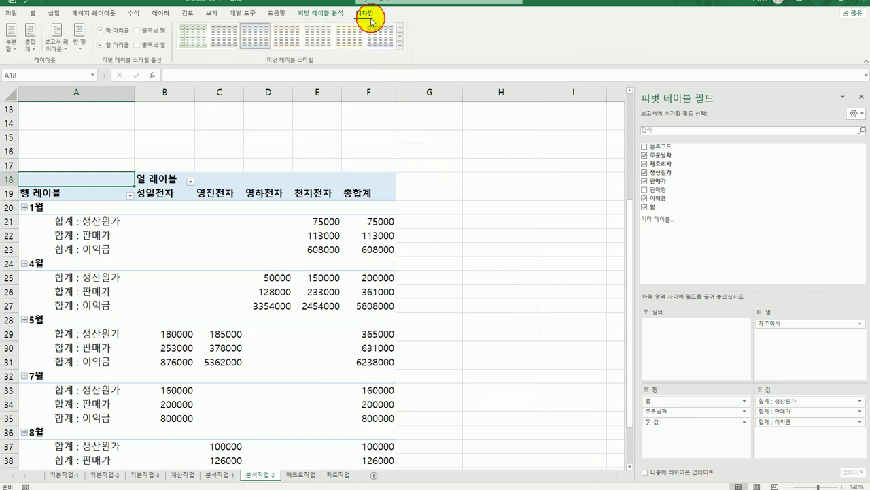
{"action": "left_click", "coordinate": [58, 41]}
{"action": "left_click", "coordinate": [72, 89]}
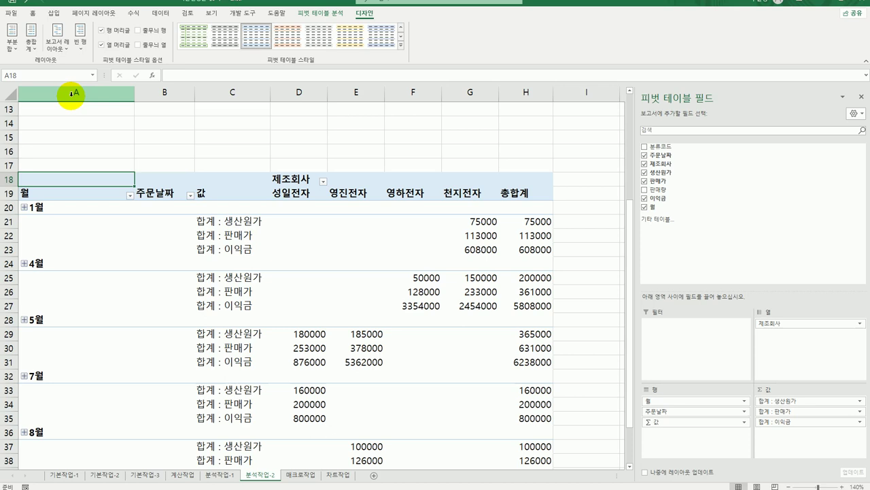
Group the pivot's 주문날짜 field by 월 only, removing 일 from the grouping units
{"action": "left_click", "coordinate": [57, 213]}
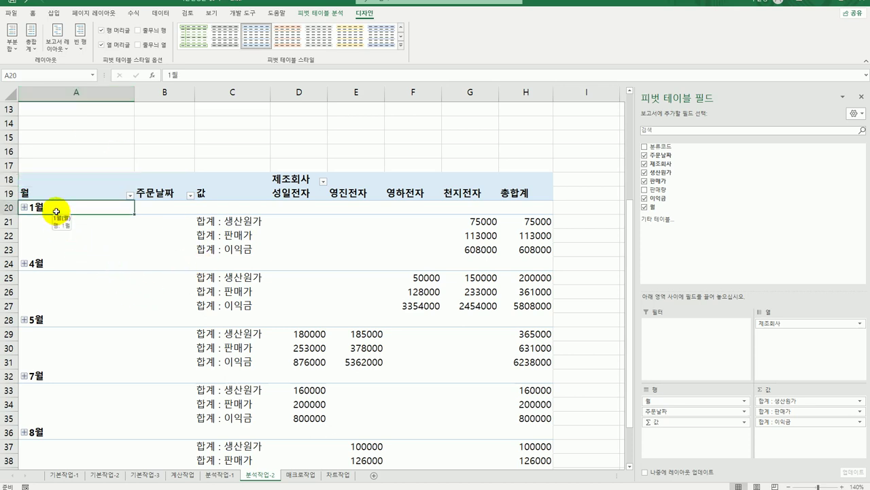
{"action": "right_click", "coordinate": [55, 206]}
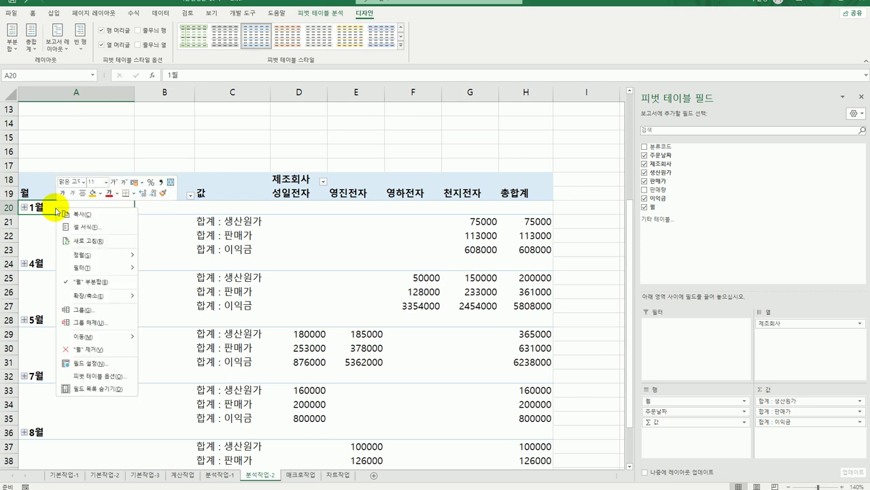
{"action": "left_click", "coordinate": [101, 313]}
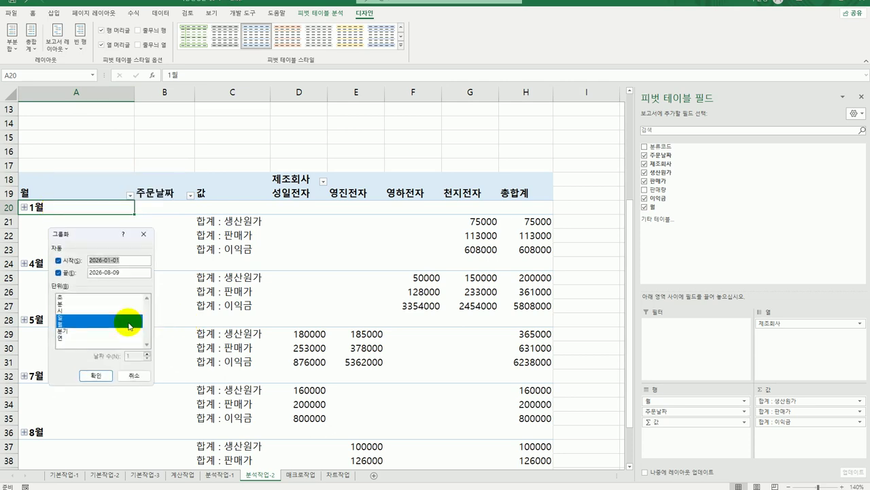
{"action": "left_click", "coordinate": [87, 317]}
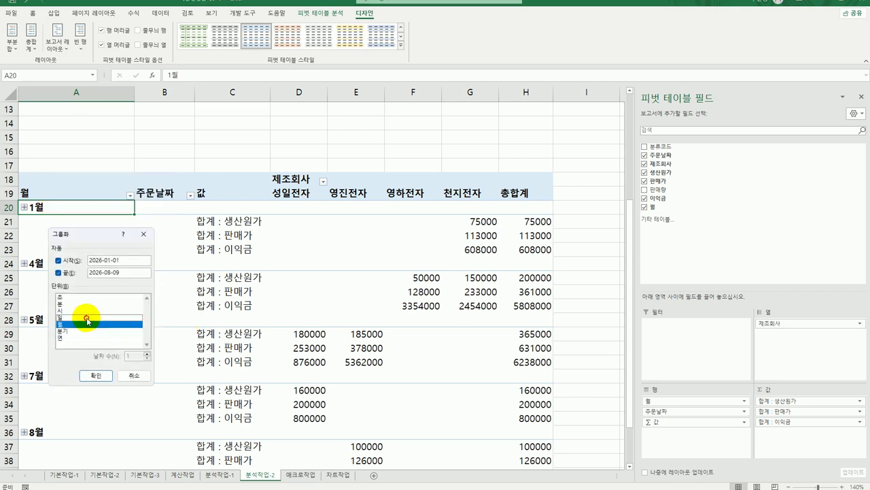
{"action": "left_click", "coordinate": [95, 376]}
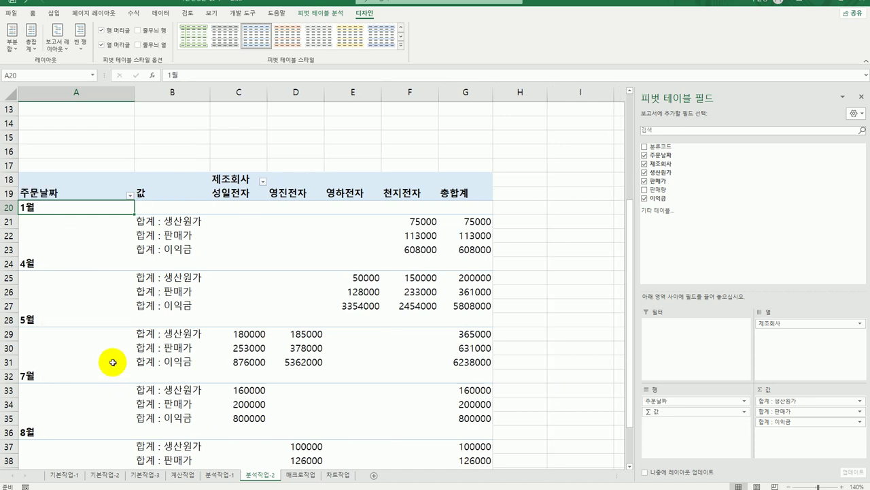
Set the pivot table options to show * for empty cells and to hide the row and column grand totals
{"action": "scroll", "coordinate": [113, 362], "scroll_direction": "down", "scroll_amount": 1}
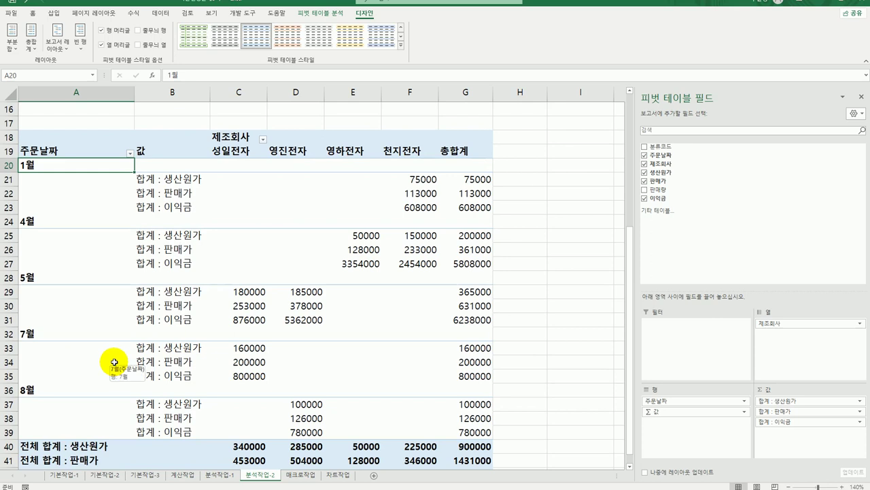
{"action": "right_click", "coordinate": [266, 179]}
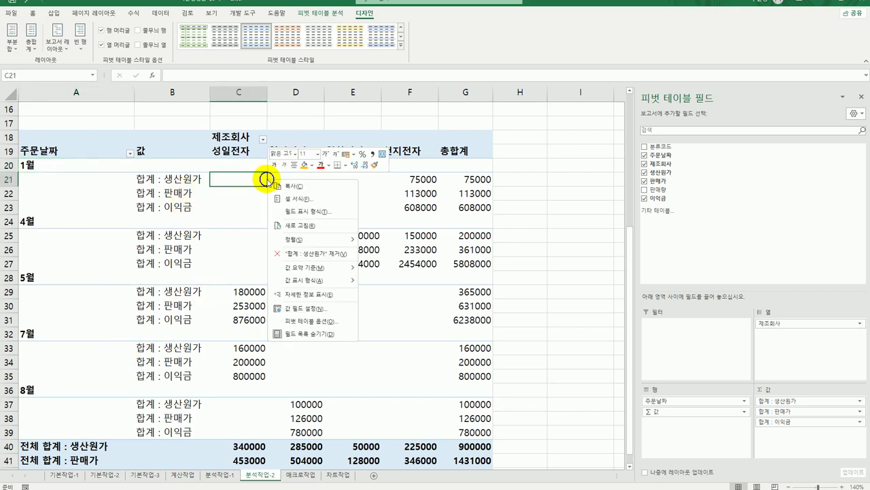
{"action": "left_click", "coordinate": [325, 321]}
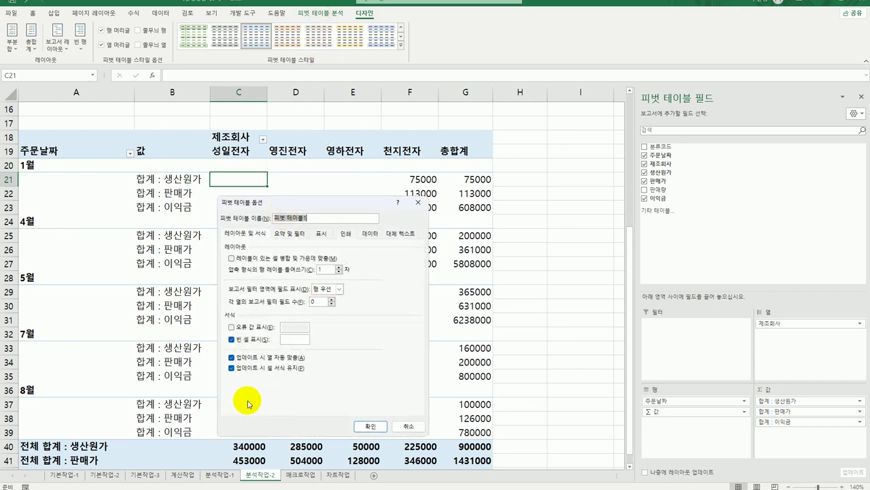
{"action": "left_click", "coordinate": [293, 338]}
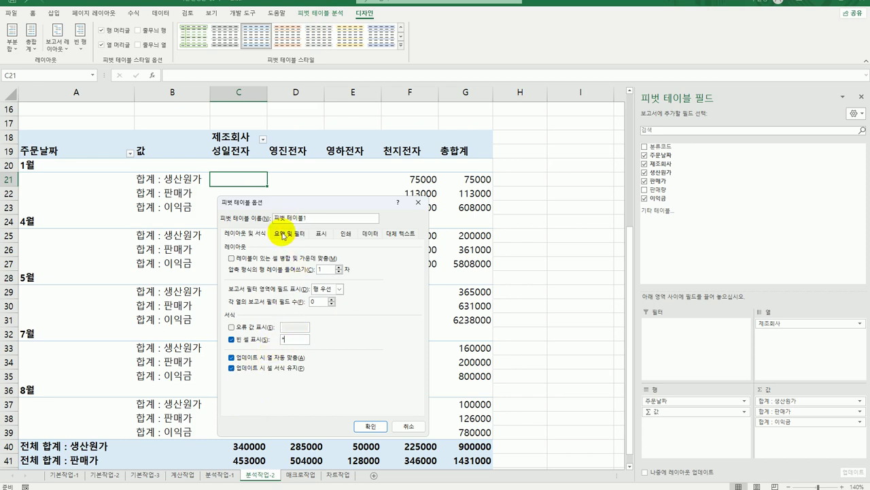
{"action": "left_click", "coordinate": [283, 236]}
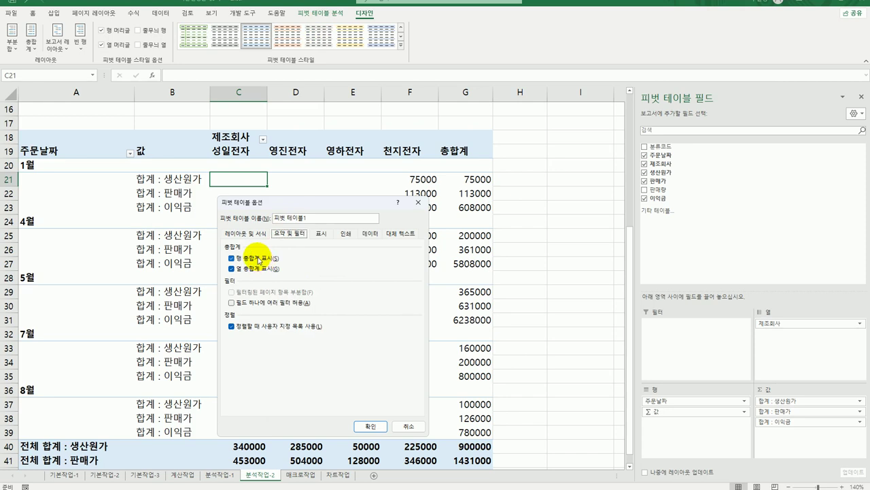
{"action": "left_click", "coordinate": [258, 259]}
{"action": "left_click", "coordinate": [257, 269]}
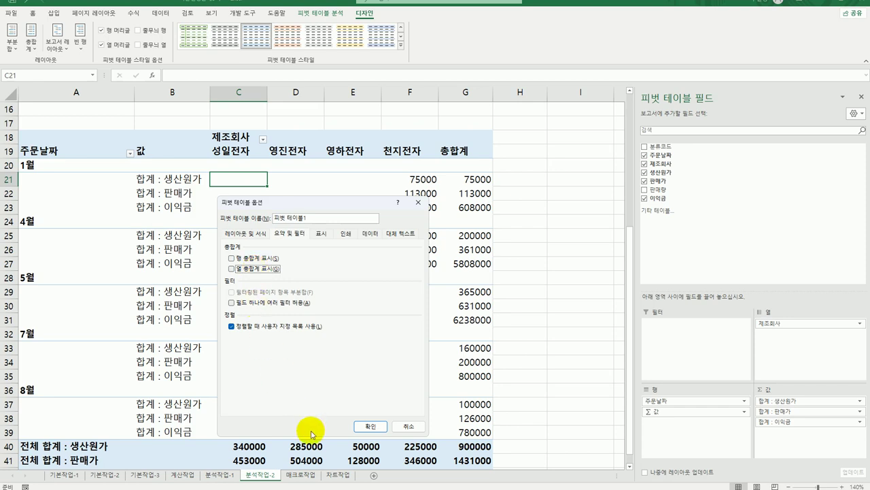
{"action": "left_click", "coordinate": [362, 426]}
{"action": "left_click", "coordinate": [478, 413]}
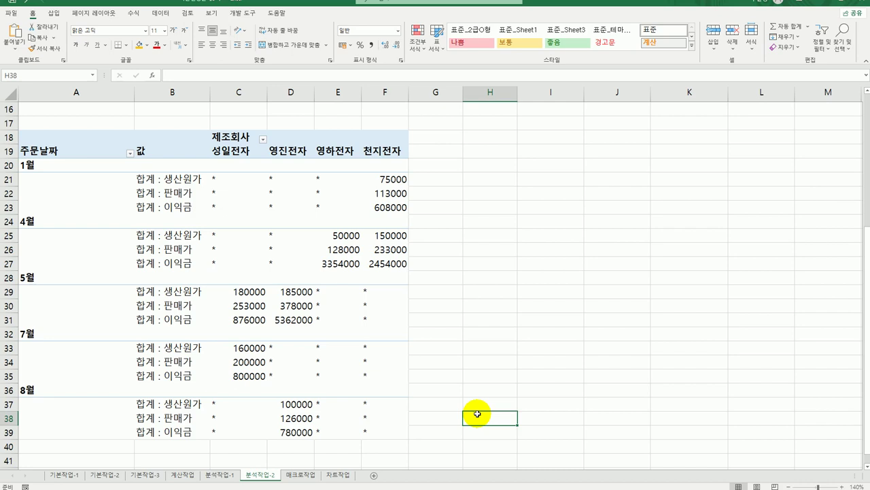
On the 매크로작업 sheet, start recording a macro named 합계계산 stored in the current workbook
{"action": "left_click", "coordinate": [300, 474]}
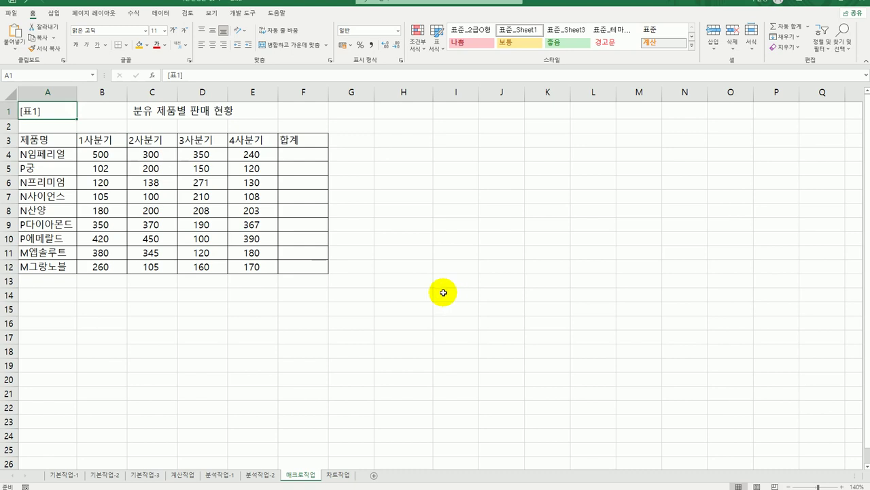
{"action": "left_click", "coordinate": [443, 253]}
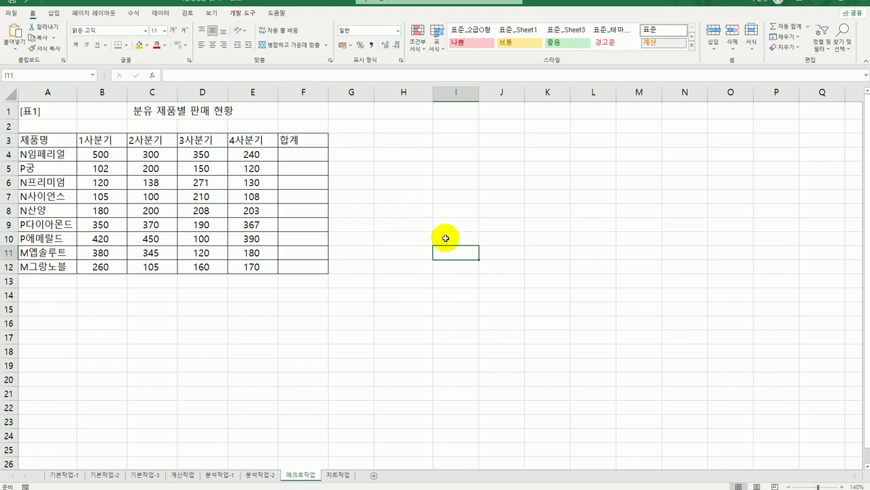
{"action": "left_click", "coordinate": [513, 264]}
{"action": "left_click", "coordinate": [336, 350]}
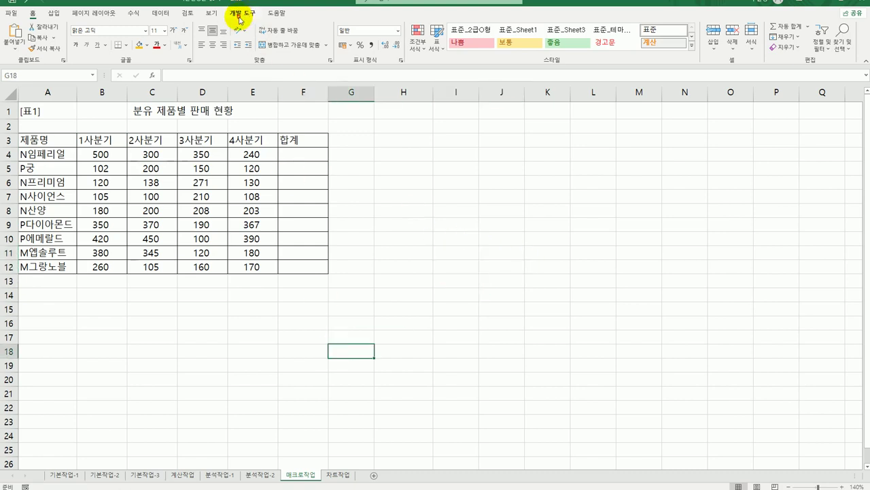
{"action": "left_click", "coordinate": [243, 18]}
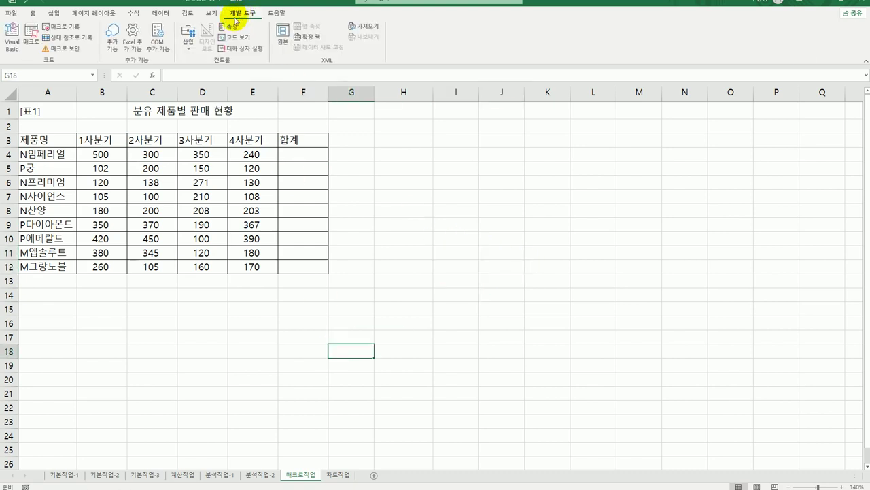
{"action": "left_click", "coordinate": [71, 27]}
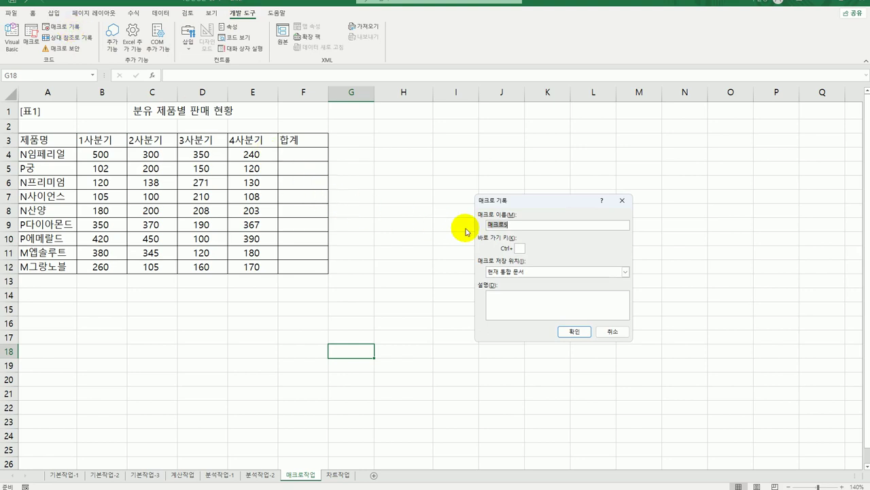
{"action": "type", "text": "합계"}
{"action": "type", "text": "계사"}
{"action": "type", "text": "ㄴ"}
{"action": "left_click", "coordinate": [569, 333]}
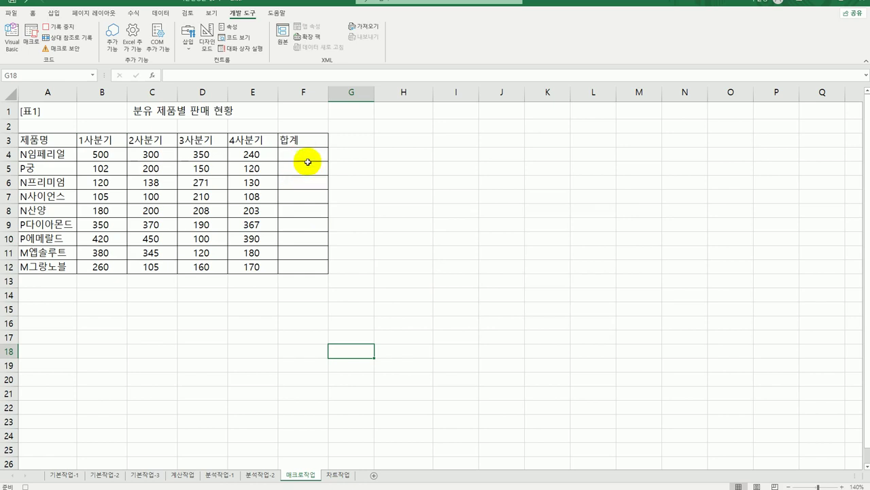
Fill the 합계 column F4:F12 with AutoSum totals of the four quarters and stop the macro recording
{"action": "left_click_drag", "start_coordinate": [100, 154], "coordinate": [299, 269]}
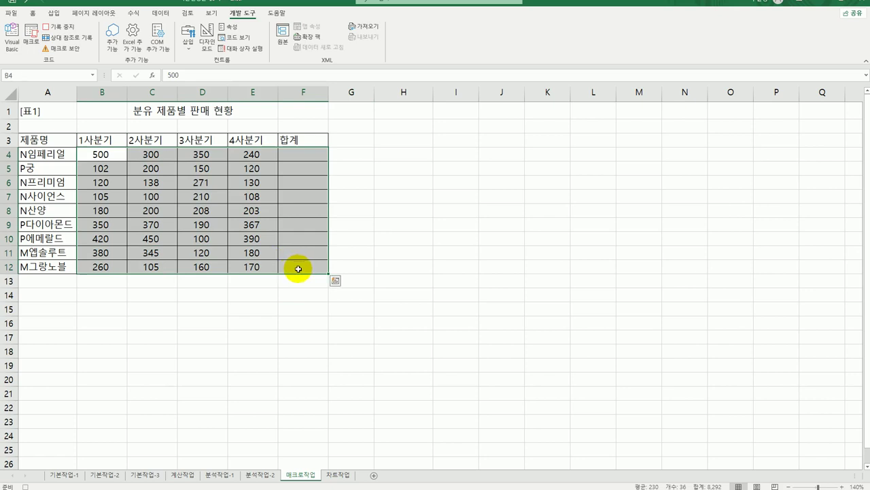
{"action": "left_click", "coordinate": [133, 15]}
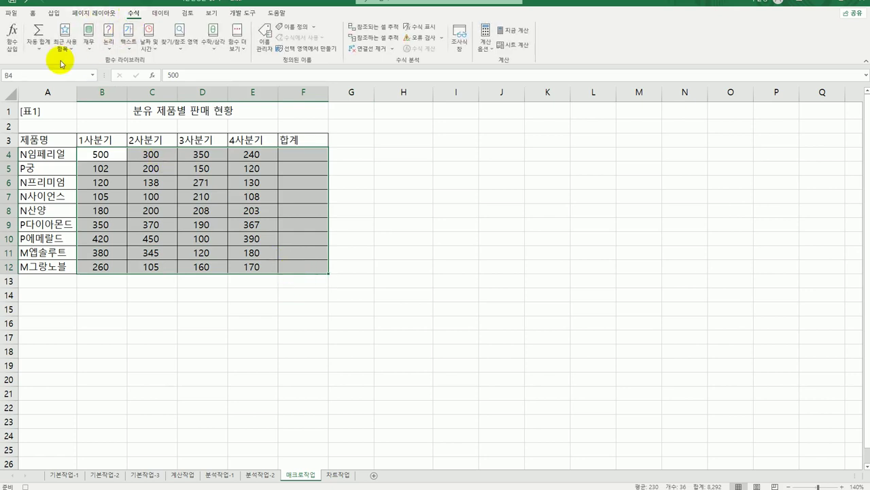
{"action": "left_click", "coordinate": [38, 33]}
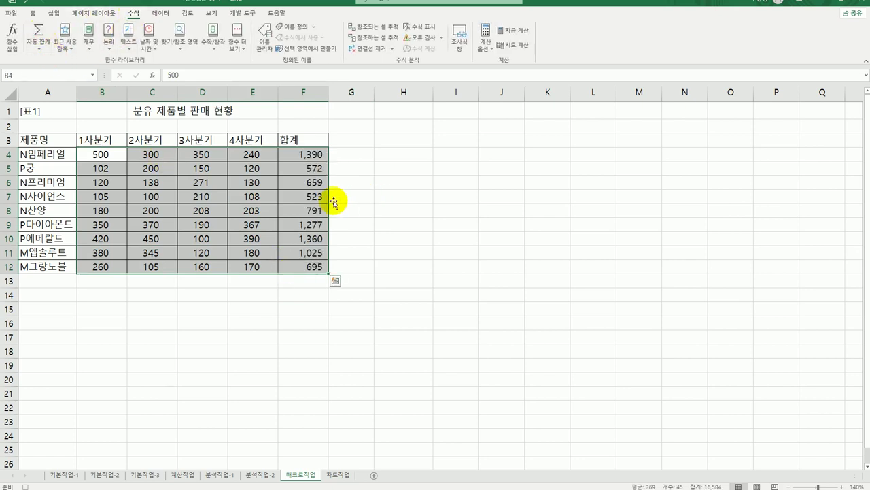
{"action": "left_click", "coordinate": [303, 270]}
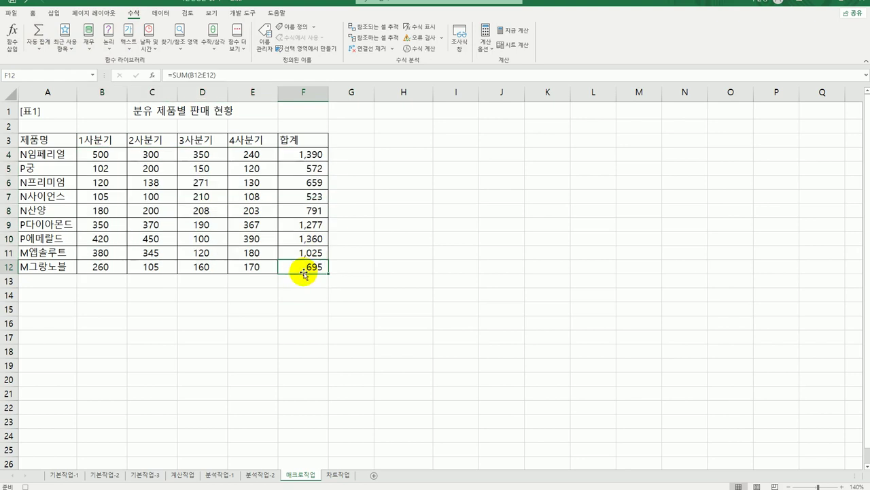
{"action": "left_click", "coordinate": [242, 13]}
{"action": "left_click", "coordinate": [58, 27]}
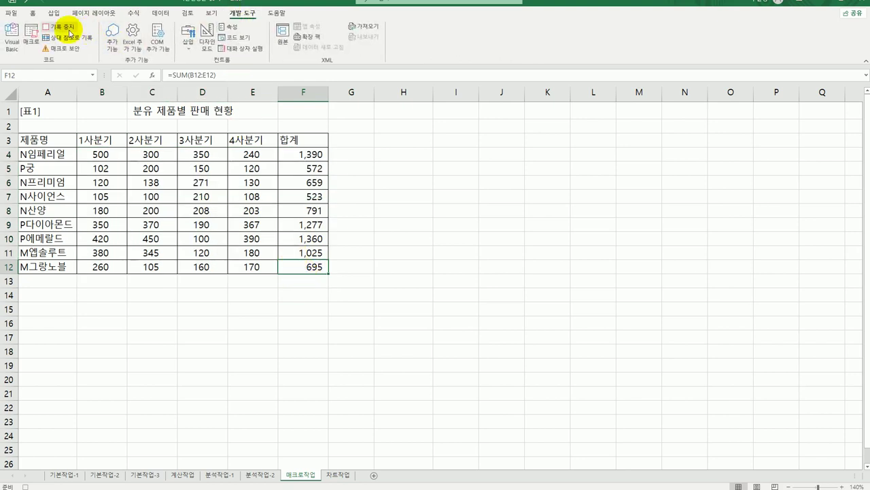
Draw an oval shape snapped to cells H3:H6 and label it 합계
{"action": "left_click", "coordinate": [484, 325]}
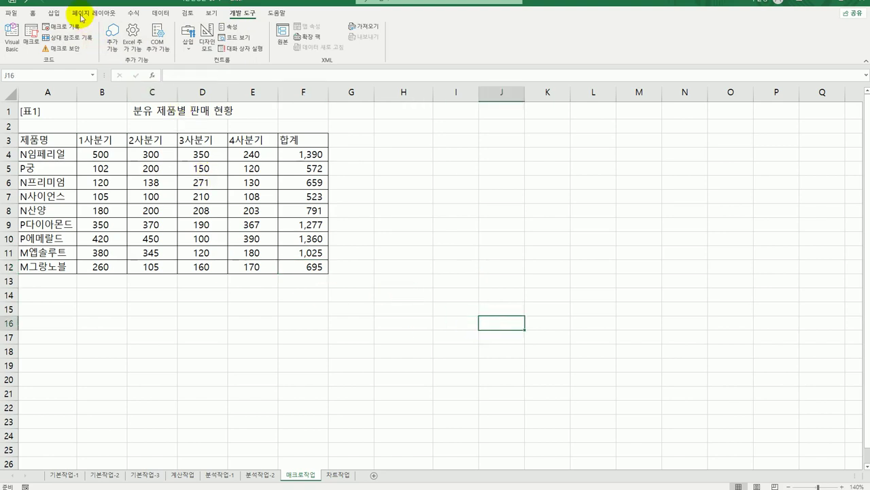
{"action": "left_click", "coordinate": [54, 13]}
{"action": "left_click", "coordinate": [108, 36]}
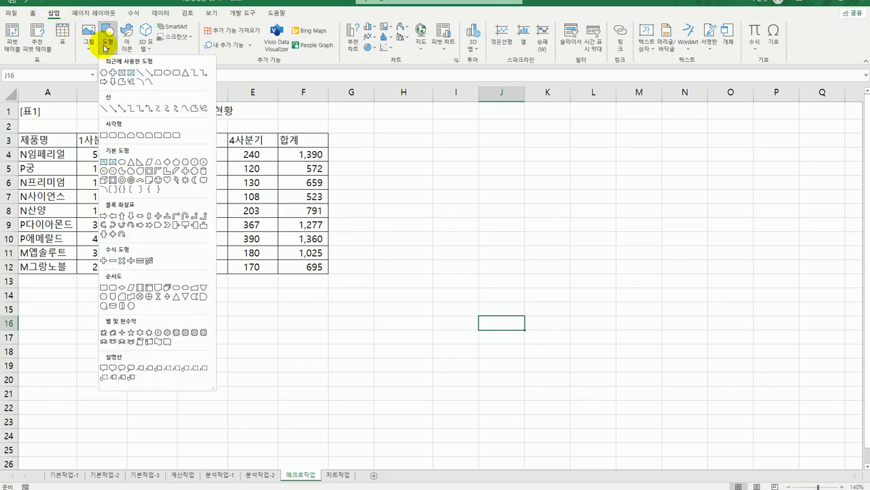
{"action": "left_click", "coordinate": [121, 163]}
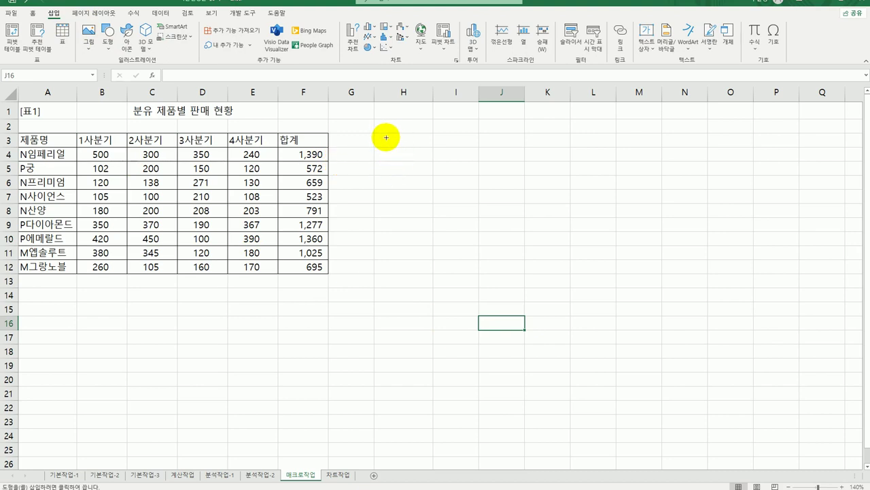
{"action": "key", "text": "alt"}
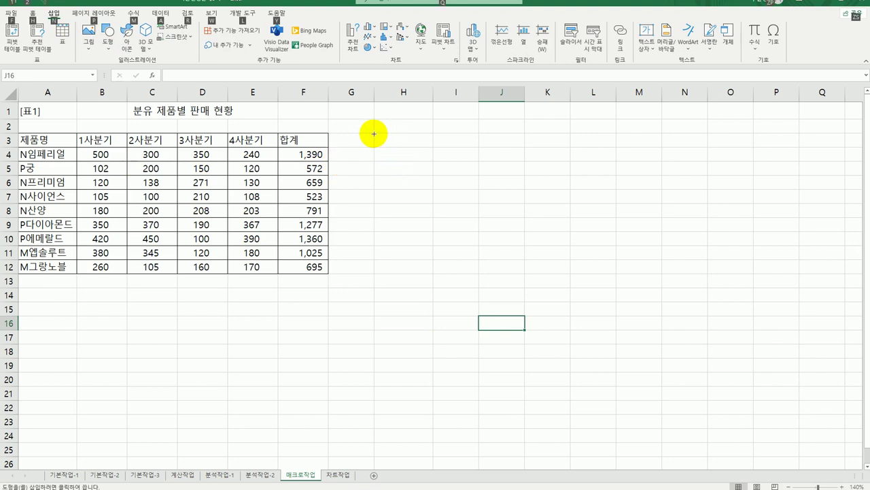
{"action": "left_click_drag", "start_coordinate": [375, 134], "coordinate": [415, 186]}
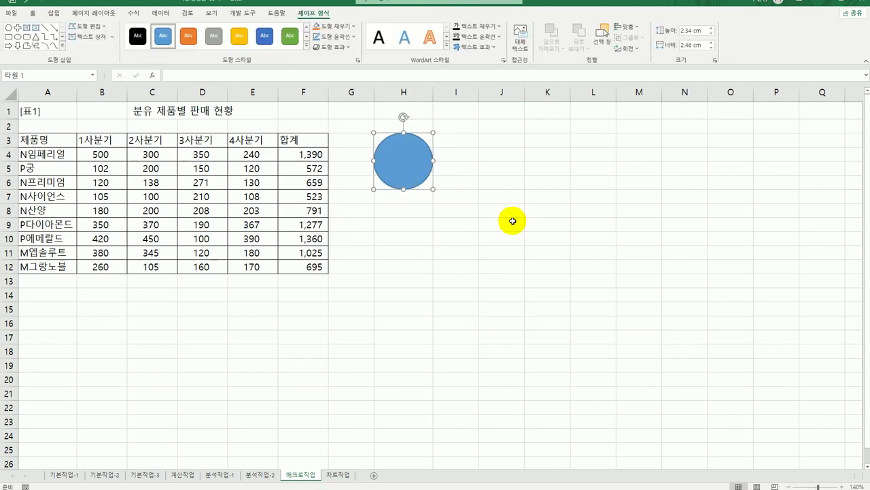
{"action": "type", "text": "합계"}
Assign the 합계계산 macro to the 합계 oval and deselect the shape
{"action": "right_click", "coordinate": [417, 179]}
{"action": "left_click", "coordinate": [485, 348]}
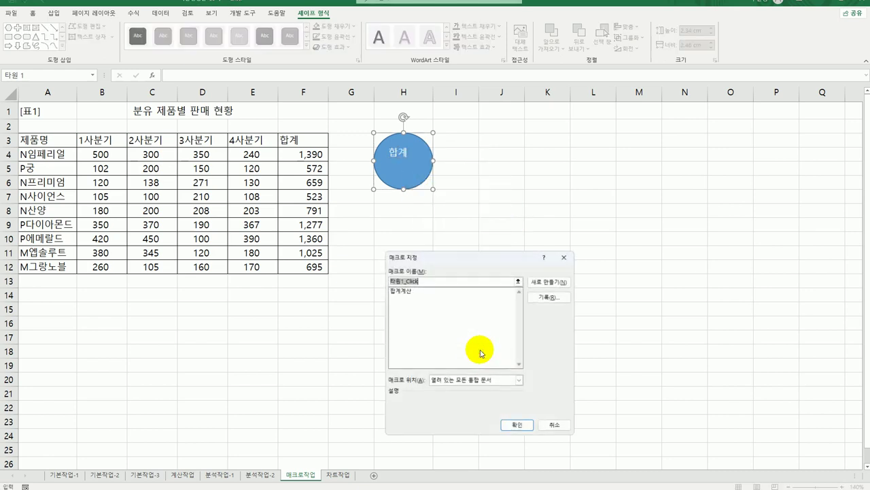
{"action": "left_click", "coordinate": [416, 290]}
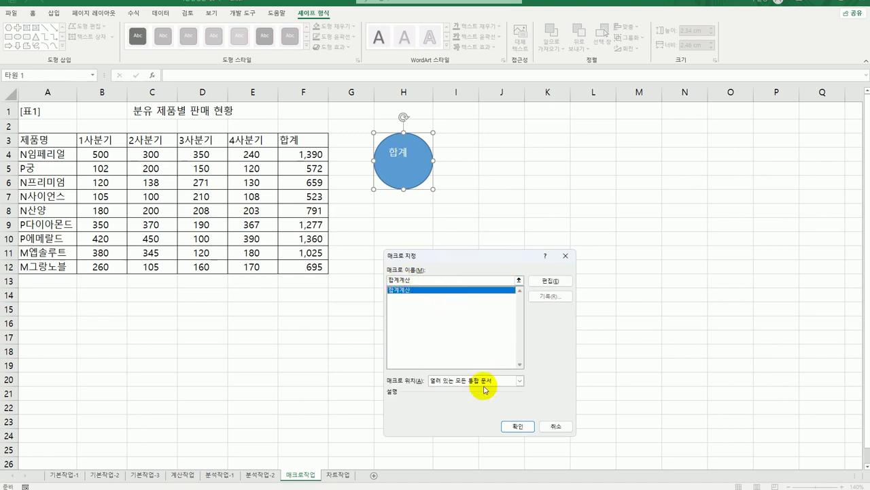
{"action": "left_click", "coordinate": [517, 426]}
{"action": "left_click", "coordinate": [555, 352]}
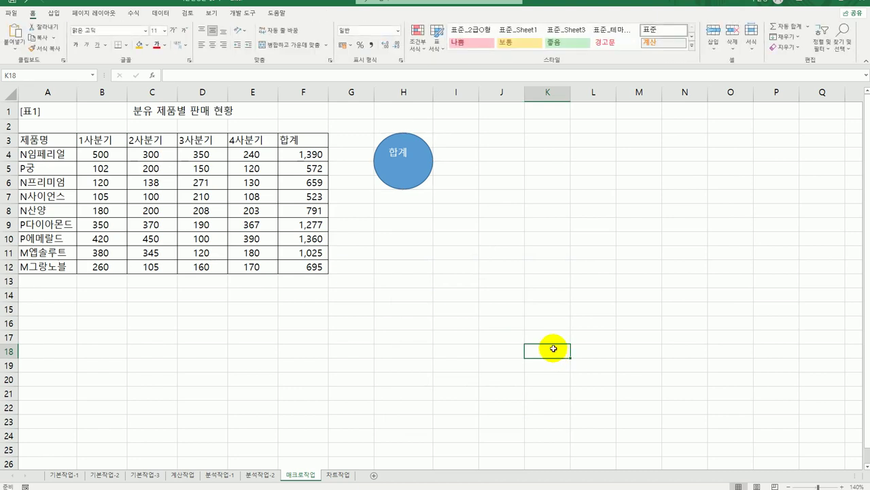
{"action": "left_click", "coordinate": [552, 197]}
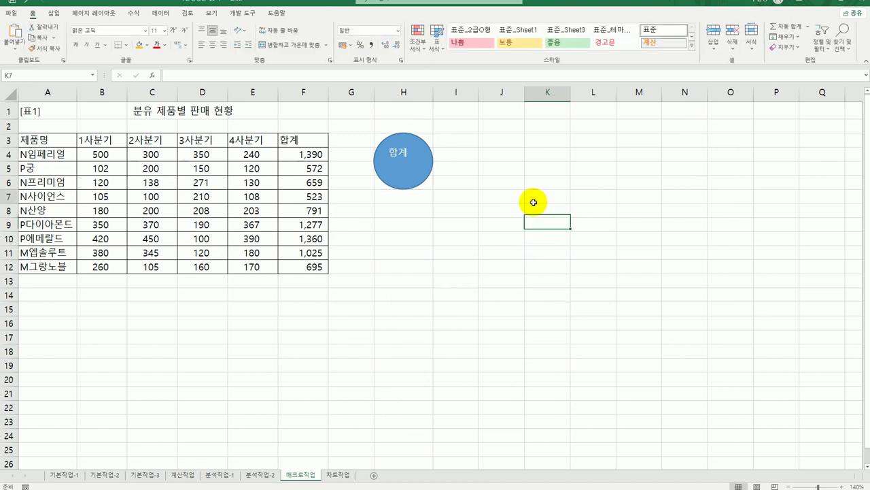
Start recording a second macro named 서식지정 in the current workbook
{"action": "left_click", "coordinate": [238, 13]}
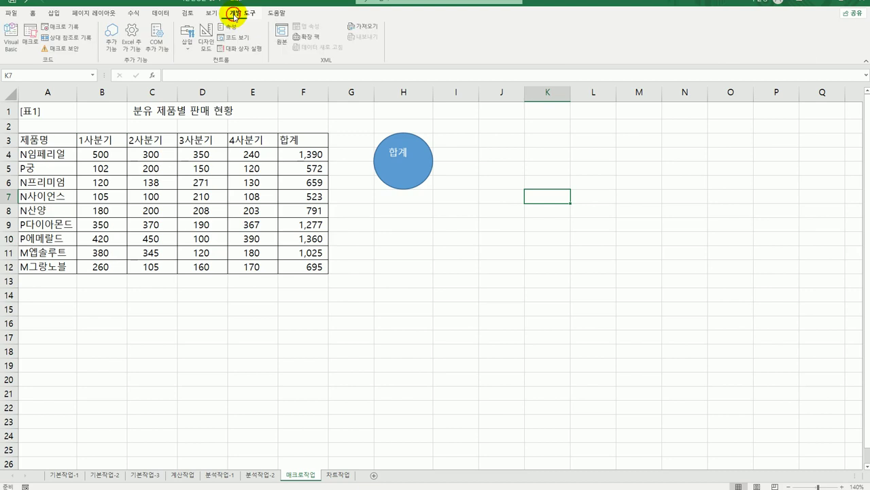
{"action": "left_click", "coordinate": [65, 27]}
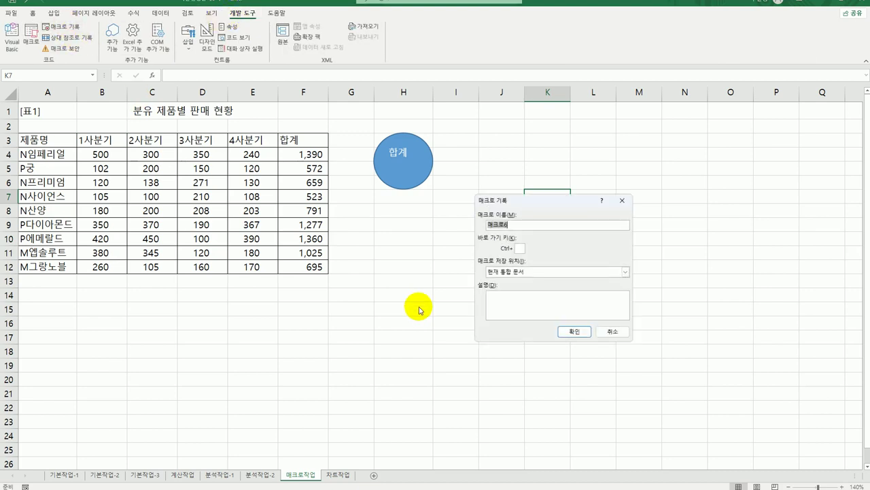
{"action": "type", "text": "서식지정"}
{"action": "left_click", "coordinate": [559, 330]}
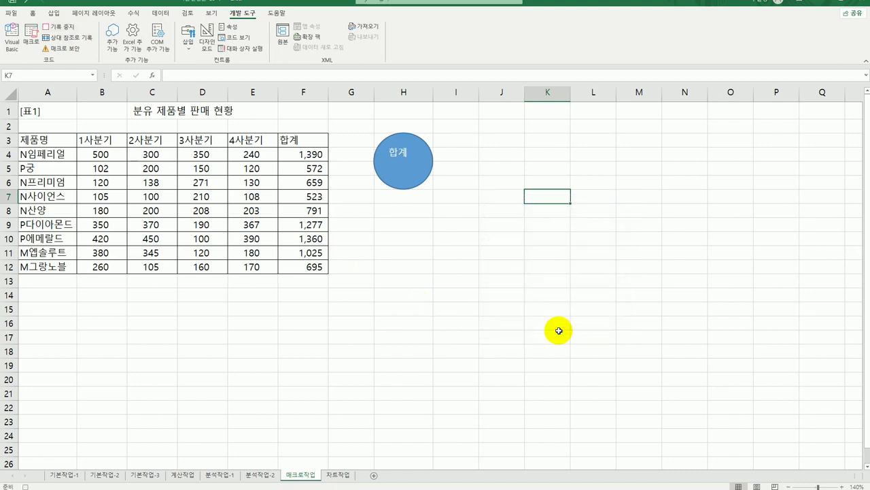
Center the header cells A3:F3 horizontally, make them bold, and stop the macro recording
{"action": "left_click", "coordinate": [60, 141]}
{"action": "left_click_drag", "start_coordinate": [60, 141], "coordinate": [310, 140]}
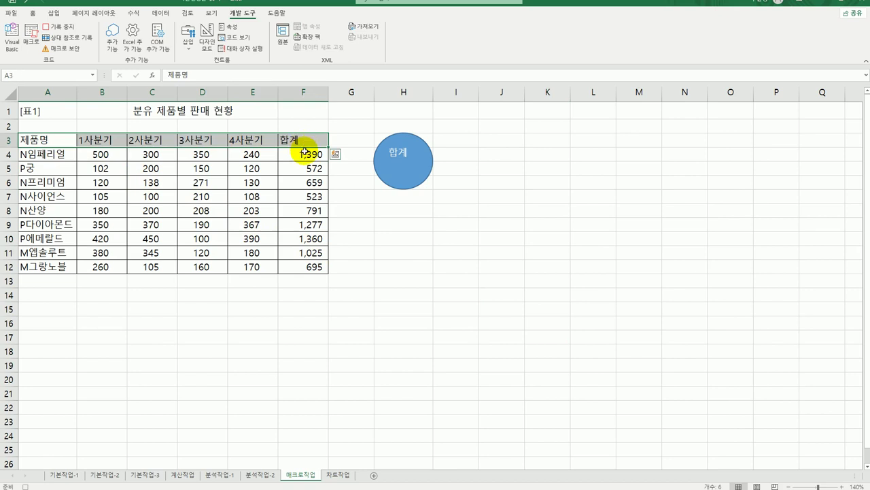
{"action": "left_click", "coordinate": [33, 13]}
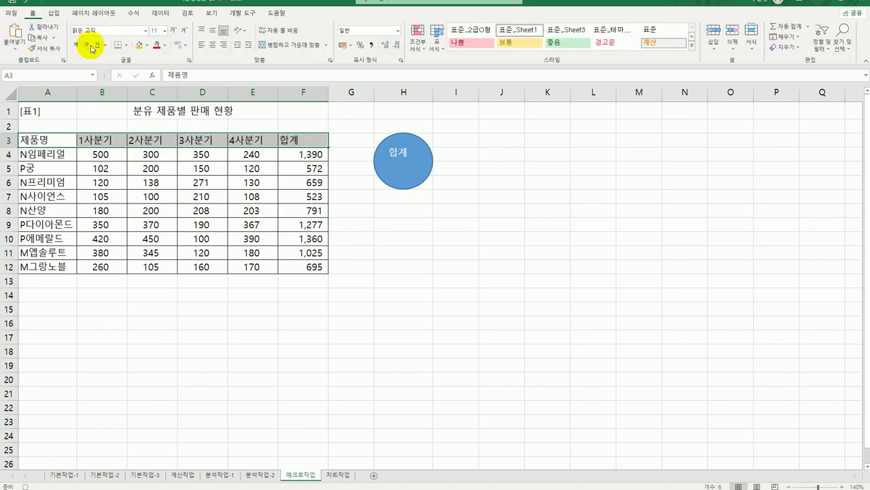
{"action": "left_click", "coordinate": [212, 45]}
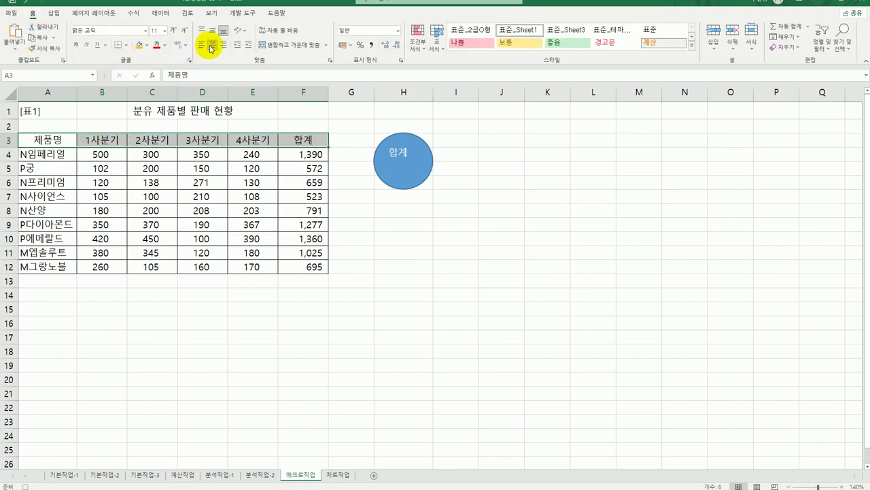
{"action": "left_click", "coordinate": [75, 44]}
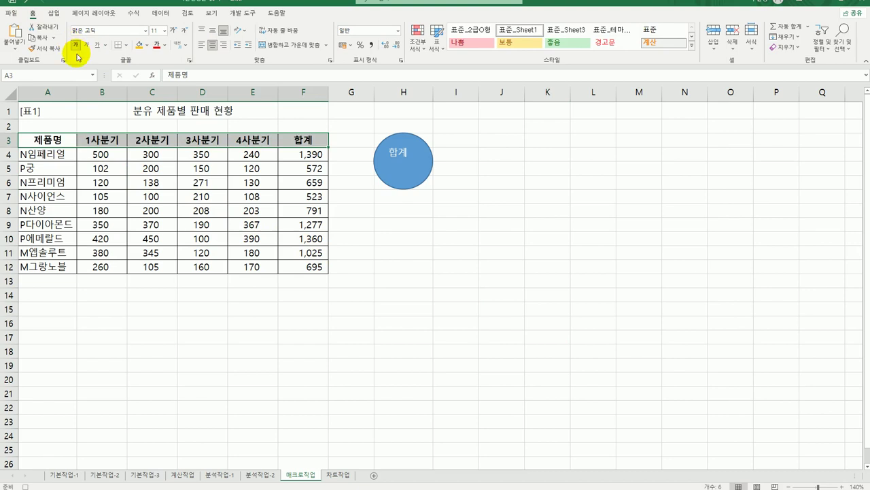
{"action": "left_click", "coordinate": [291, 138]}
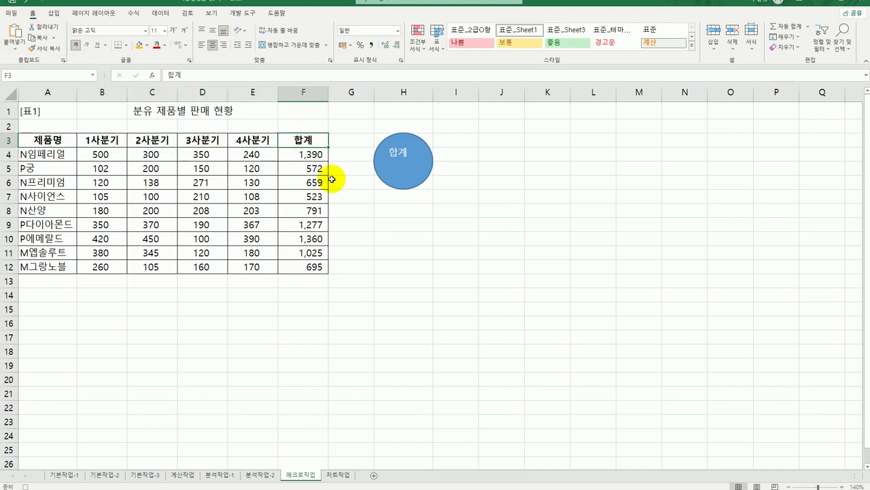
{"action": "left_click", "coordinate": [242, 13]}
{"action": "left_click", "coordinate": [69, 29]}
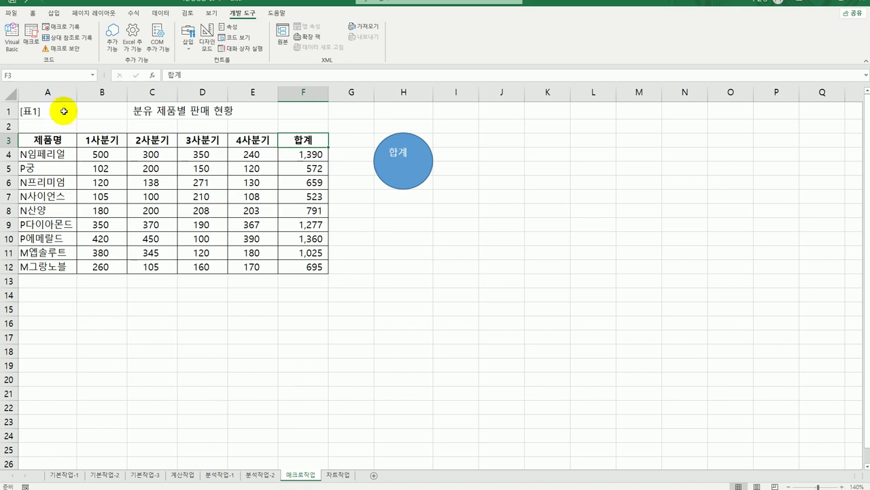
Draw a cross shape snapped to cells H8:H11 and label it 서식
{"action": "left_click", "coordinate": [54, 14]}
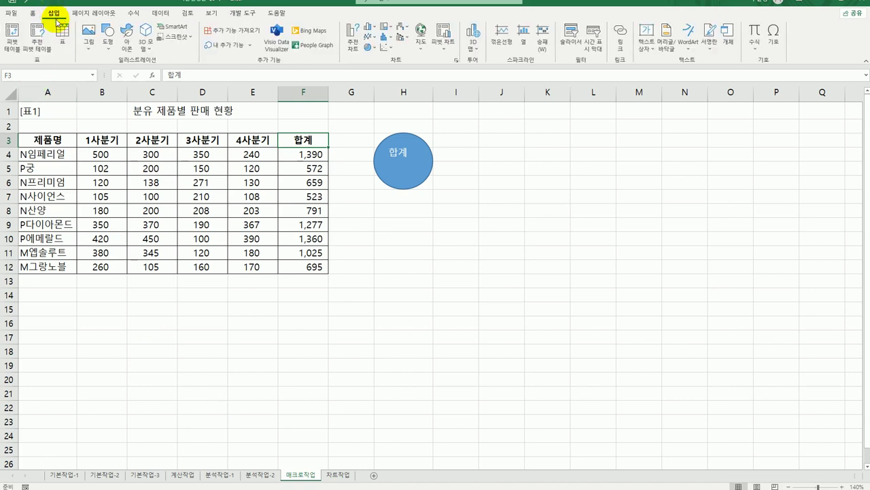
{"action": "left_click", "coordinate": [108, 34]}
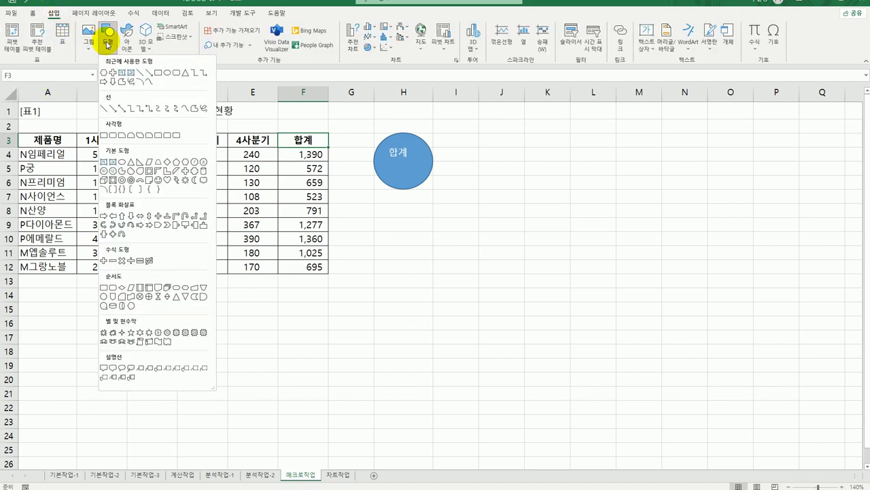
{"action": "left_click", "coordinate": [186, 171]}
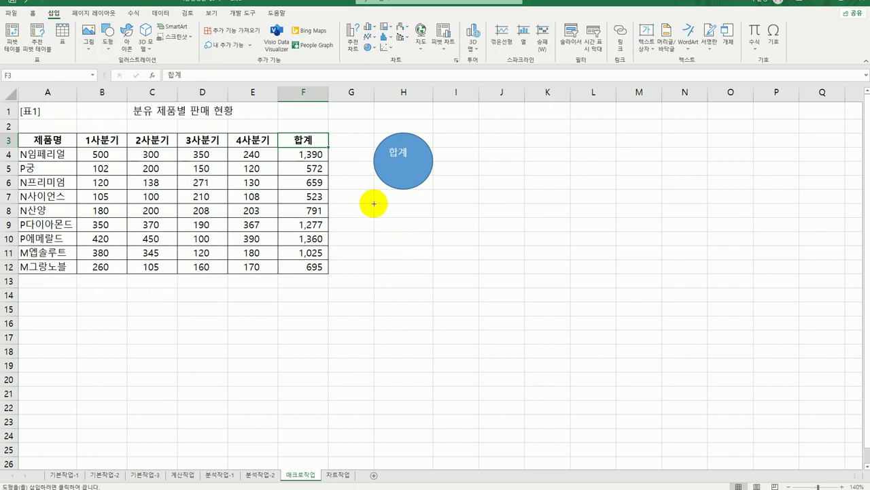
{"action": "left_click_drag", "start_coordinate": [374, 203], "coordinate": [408, 260]}
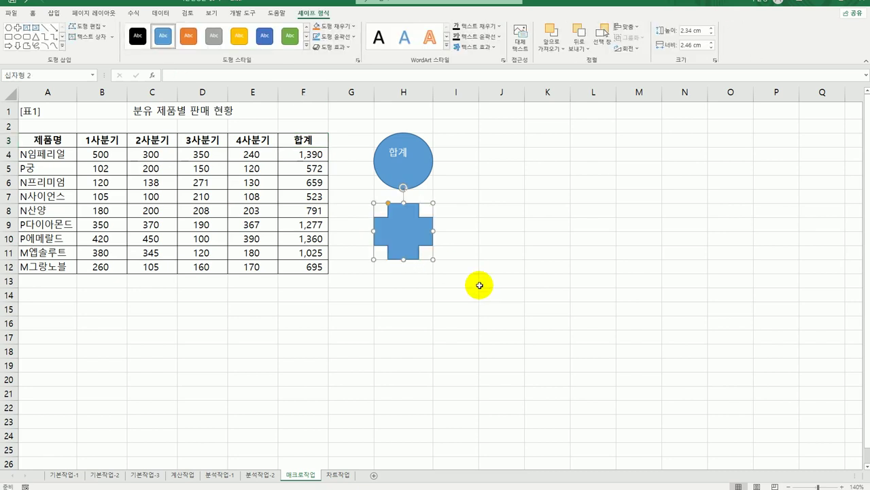
{"action": "type", "text": "서식"}
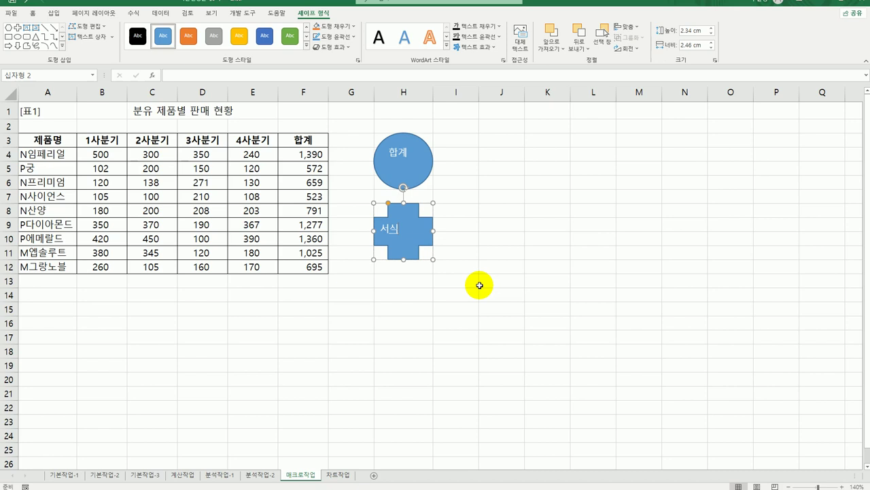
Assign the 서식지정 macro to the 서식 cross shape and deselect the shape
{"action": "right_click", "coordinate": [424, 219]}
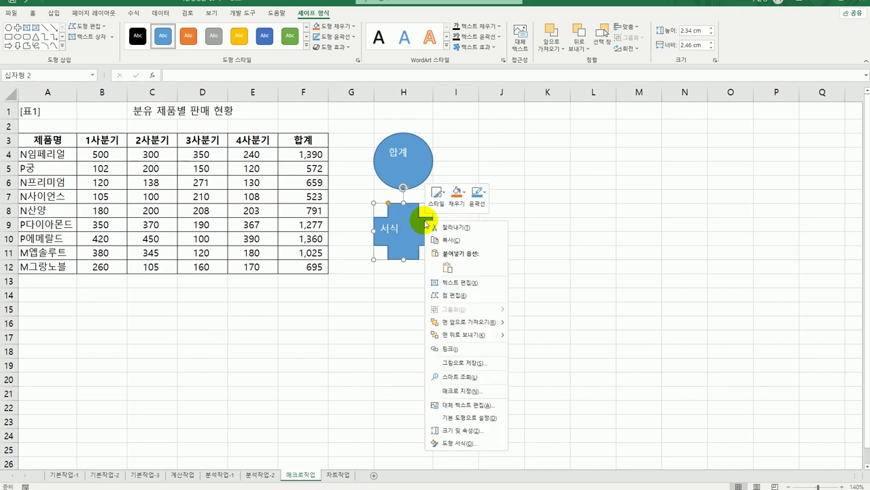
{"action": "left_click", "coordinate": [492, 391]}
{"action": "left_click_drag", "start_coordinate": [476, 298], "coordinate": [529, 177]}
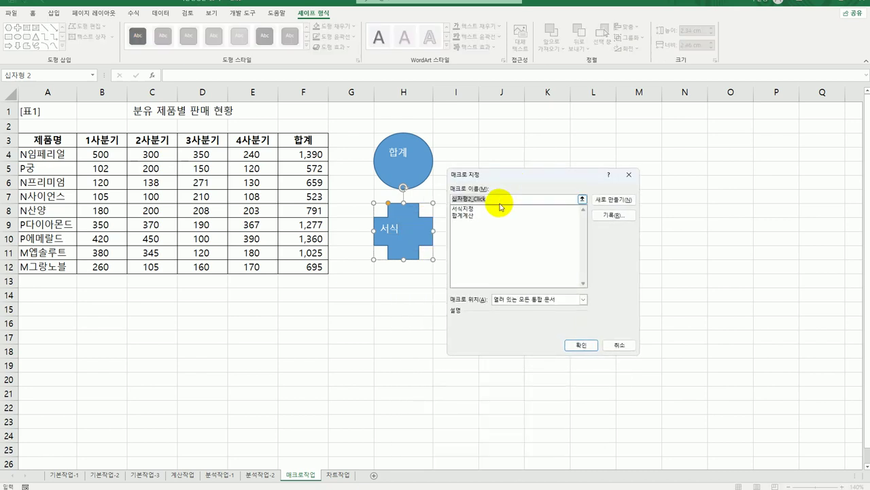
{"action": "left_click", "coordinate": [492, 209]}
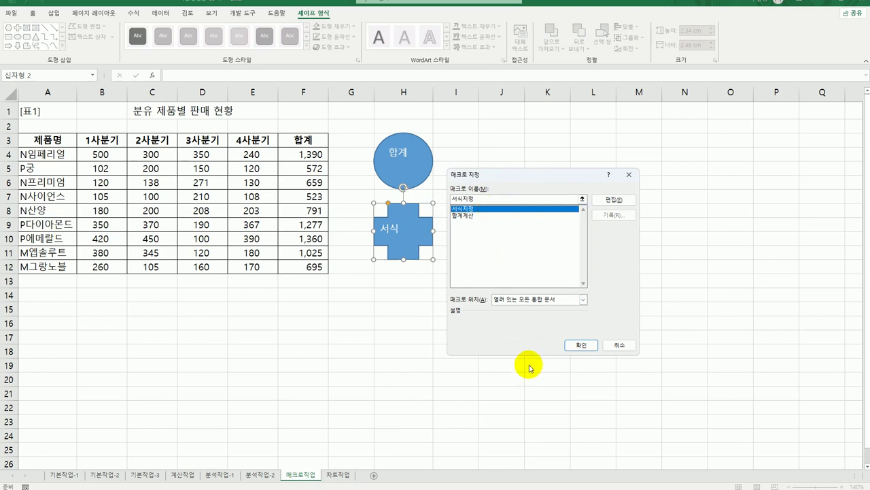
{"action": "left_click", "coordinate": [572, 345]}
{"action": "left_click", "coordinate": [559, 363]}
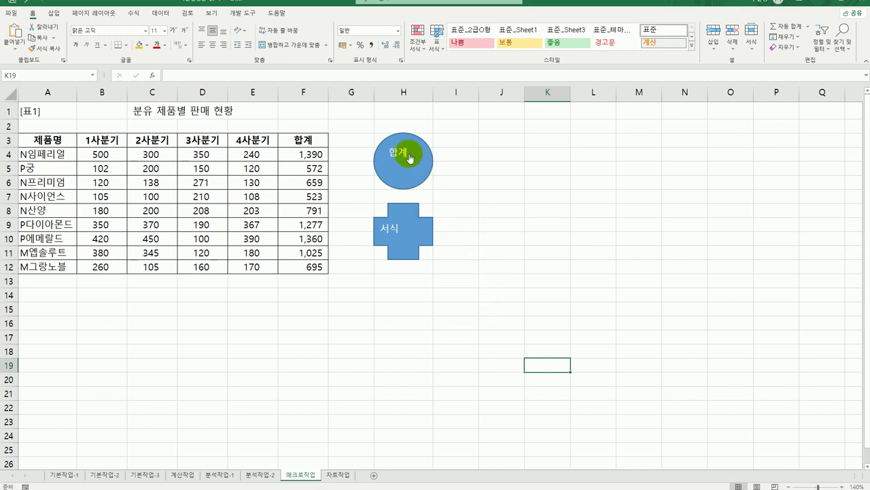
{"action": "left_click", "coordinate": [393, 174]}
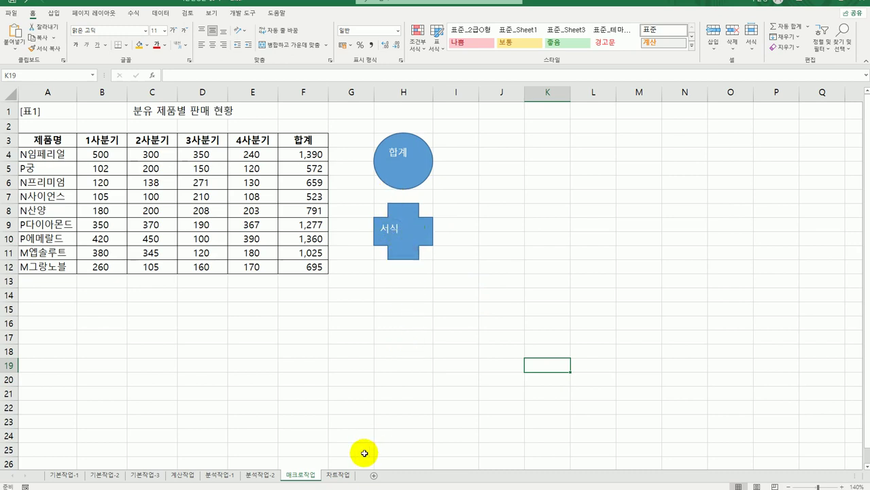
{"action": "left_click", "coordinate": [452, 147]}
{"action": "left_click_drag", "start_coordinate": [452, 147], "coordinate": [452, 178]}
{"action": "left_click_drag", "start_coordinate": [451, 213], "coordinate": [451, 256]}
{"action": "left_click", "coordinate": [452, 321]}
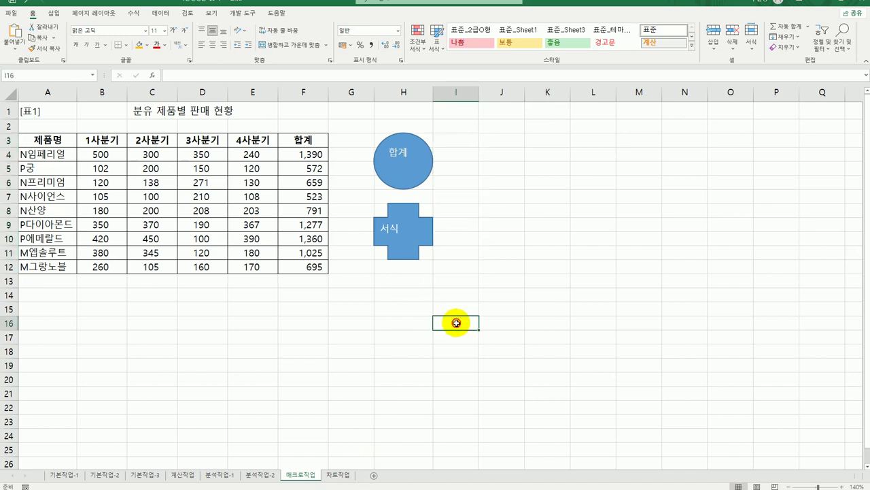
On the 차트작업 sheet, copy the 1월-3월 data in B3:B10 and paste it into the chart as a new series
{"action": "left_click", "coordinate": [341, 478]}
{"action": "scroll", "coordinate": [462, 329], "scroll_direction": "down", "scroll_amount": 2}
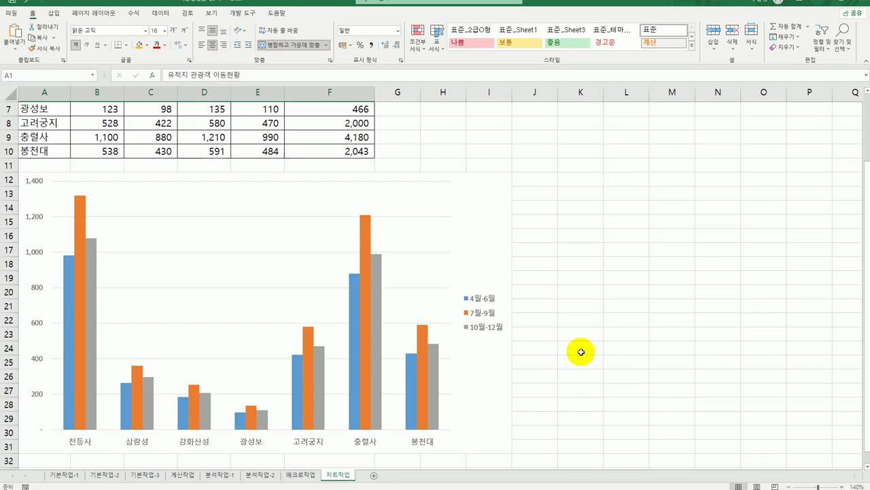
{"action": "scroll", "coordinate": [581, 351], "scroll_direction": "up", "scroll_amount": 2}
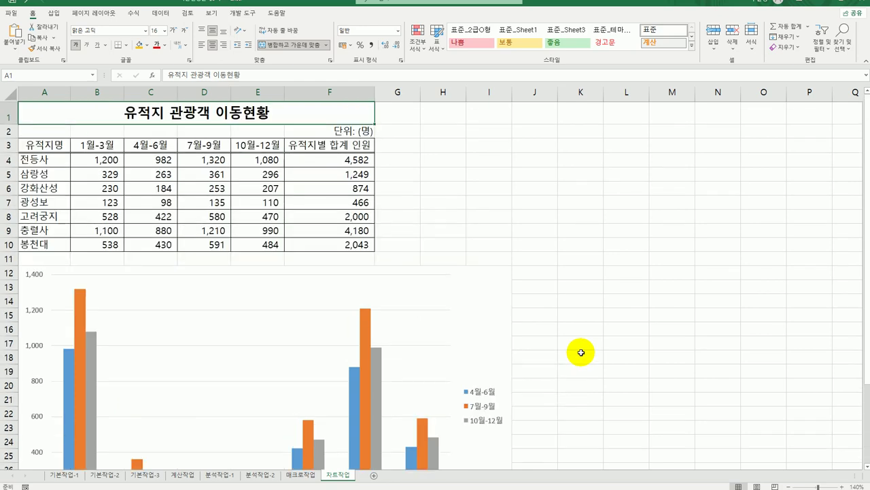
{"action": "left_click_drag", "start_coordinate": [97, 144], "coordinate": [99, 245]}
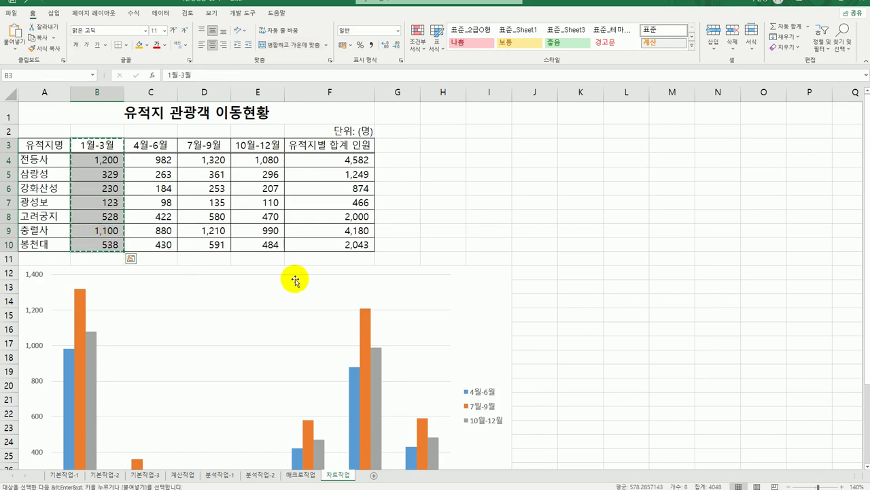
{"action": "key", "text": "ctrl+c"}
{"action": "left_click", "coordinate": [484, 297]}
{"action": "scroll", "coordinate": [490, 299], "scroll_direction": "down", "scroll_amount": 2}
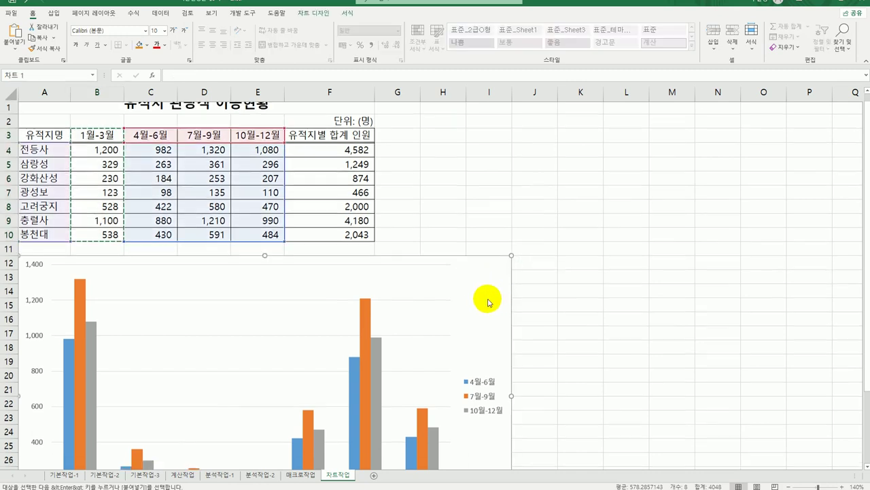
{"action": "key", "text": "ctrl+v"}
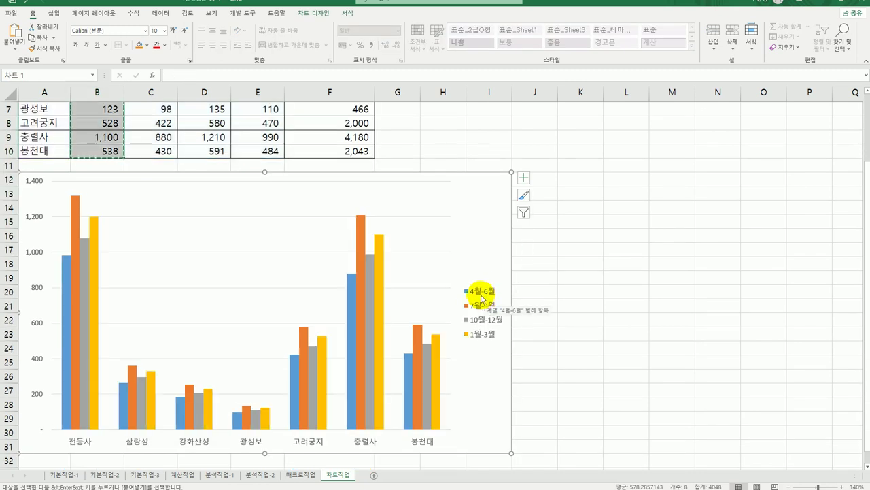
Reorder the chart's data series so that 1월-3월 comes first, before 4월-6월
{"action": "mouse_move", "coordinate": [440, 365]}
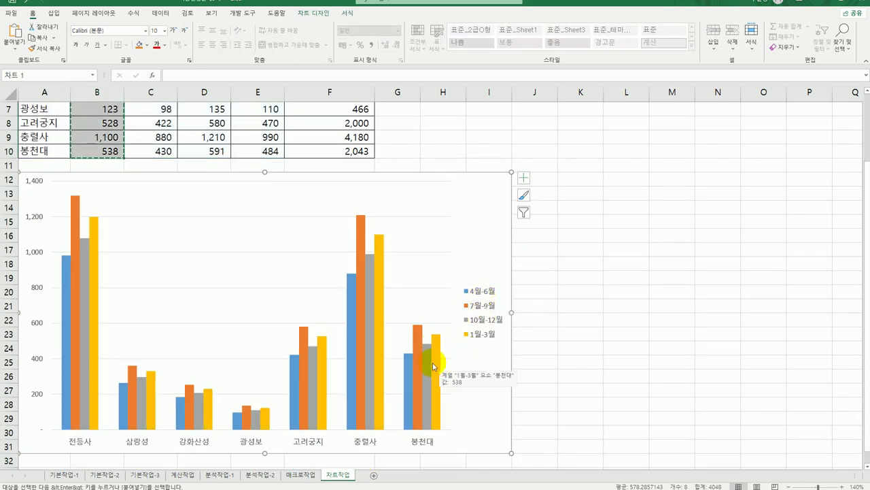
{"action": "right_click", "coordinate": [491, 188]}
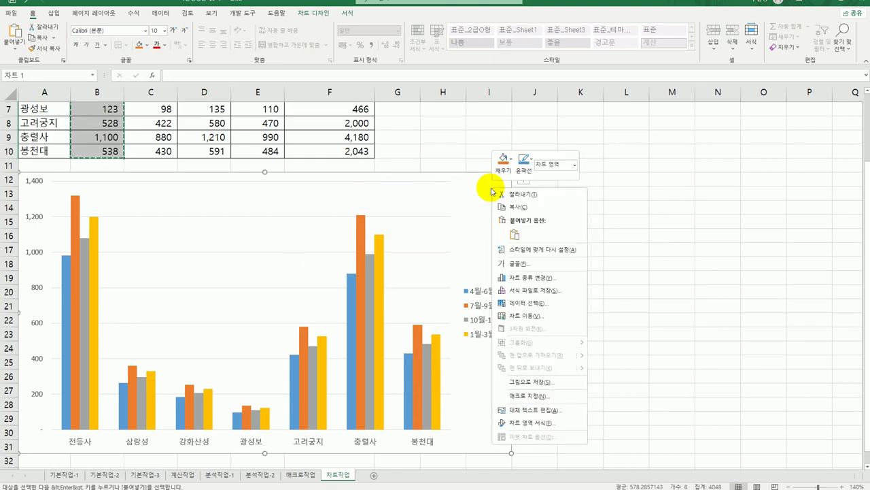
{"action": "left_click", "coordinate": [548, 306]}
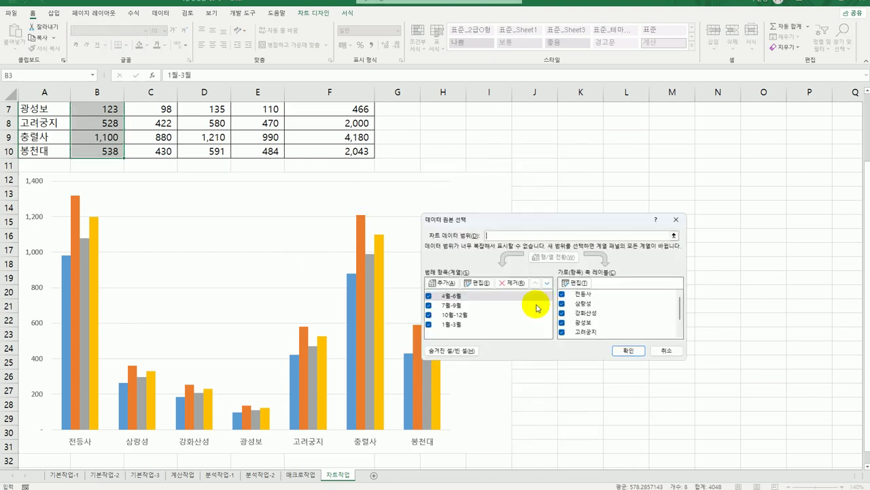
{"action": "left_click", "coordinate": [485, 326]}
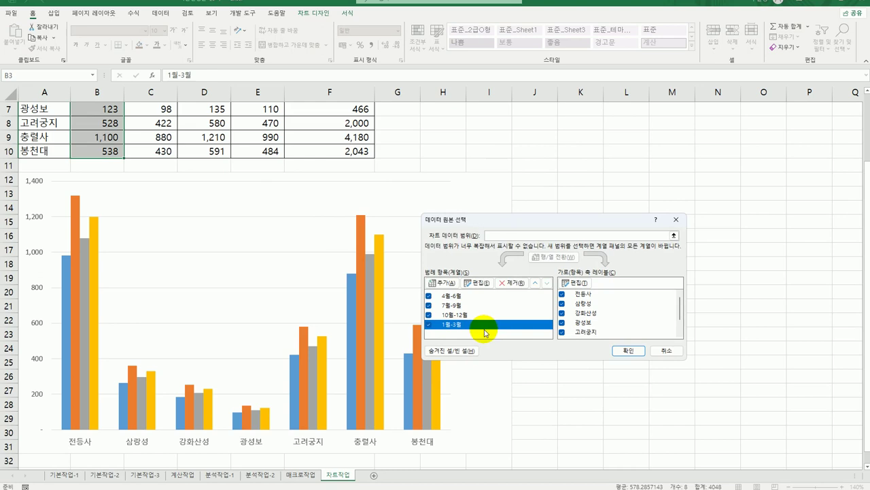
{"action": "left_click", "coordinate": [535, 282]}
{"action": "left_click", "coordinate": [535, 283]}
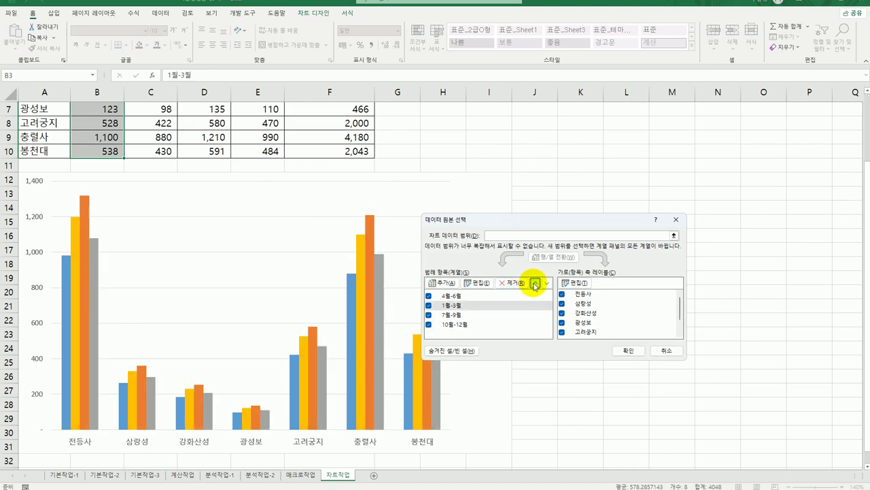
{"action": "left_click", "coordinate": [534, 283]}
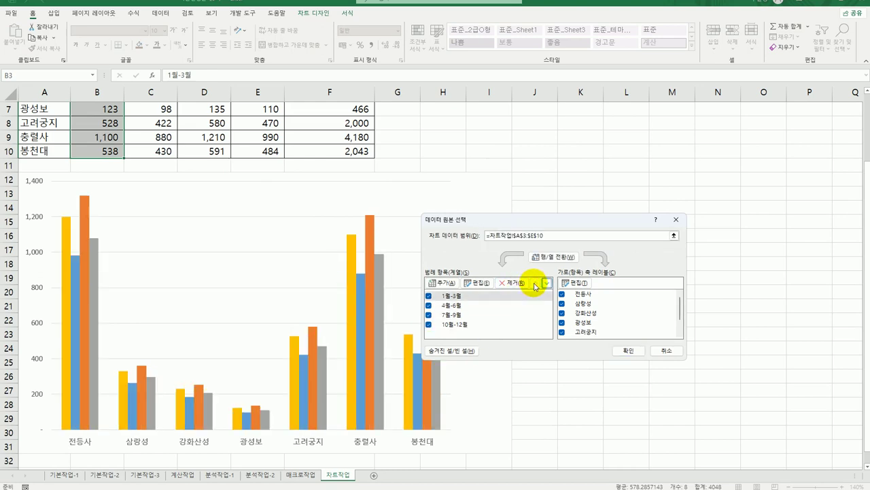
{"action": "left_click", "coordinate": [627, 351]}
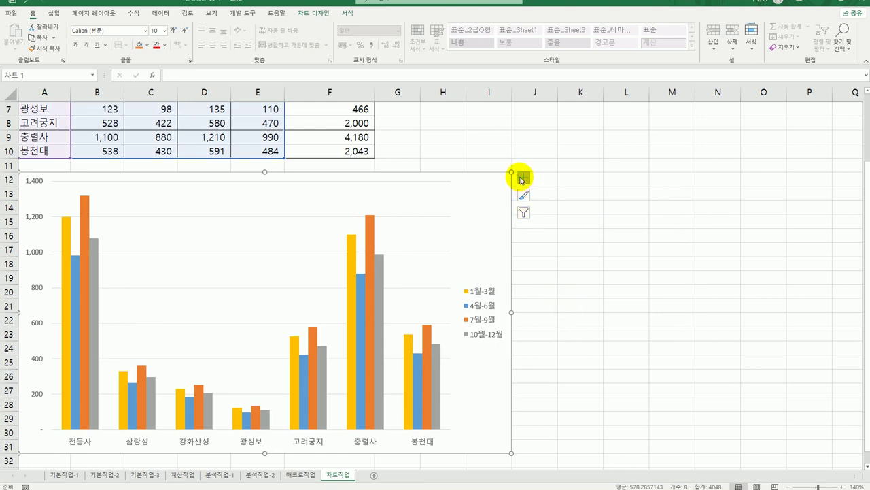
Add a chart title reading 분기별 유적지 관광객 이동현황
{"action": "left_click", "coordinate": [522, 179]}
{"action": "left_click", "coordinate": [546, 207]}
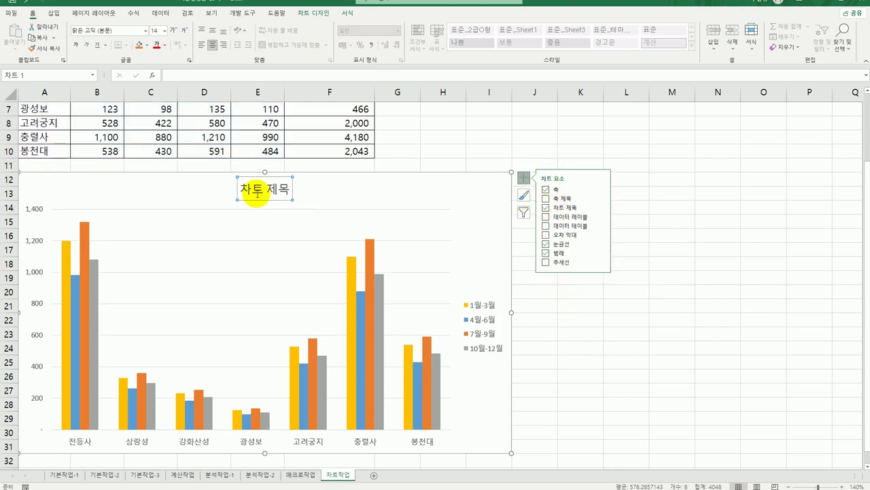
{"action": "left_click_drag", "start_coordinate": [239, 189], "coordinate": [296, 196]}
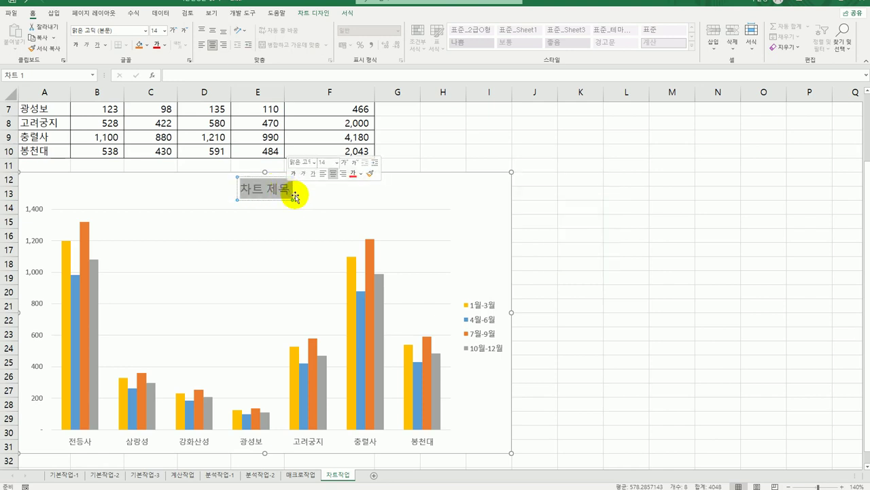
{"action": "type", "text": "분기별"}
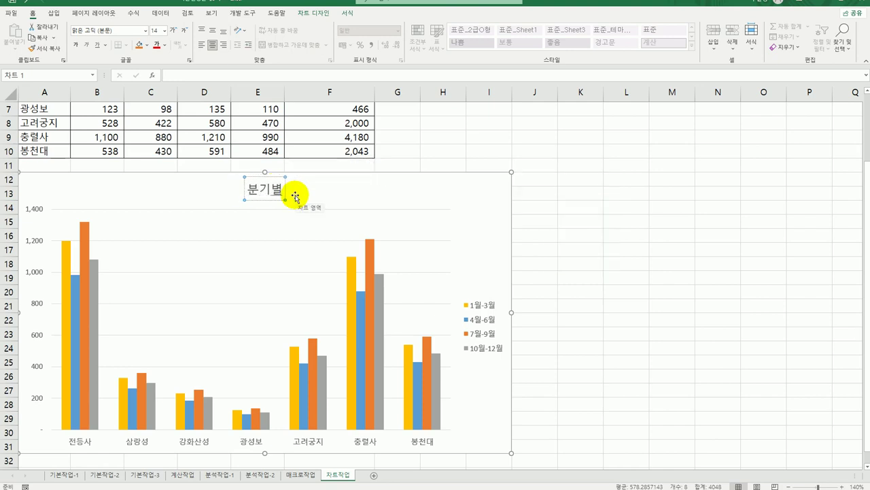
{"action": "type", "text": " 유적지"}
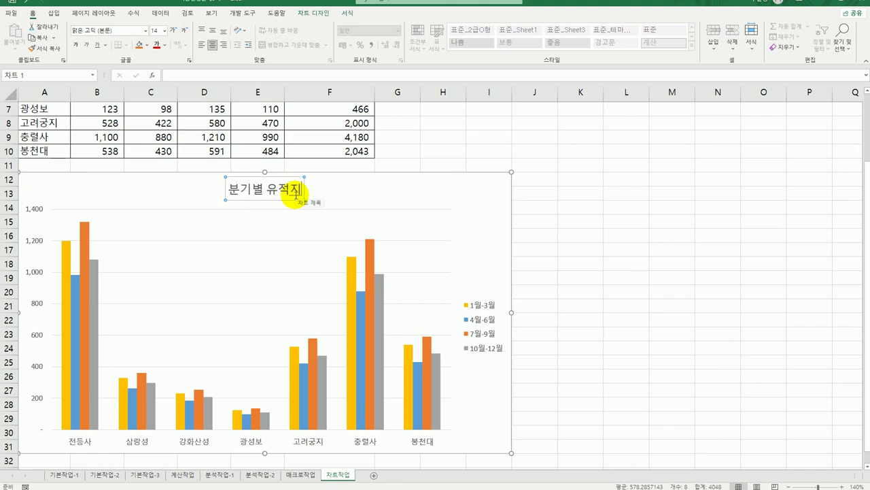
{"action": "type", "text": " 관광개"}
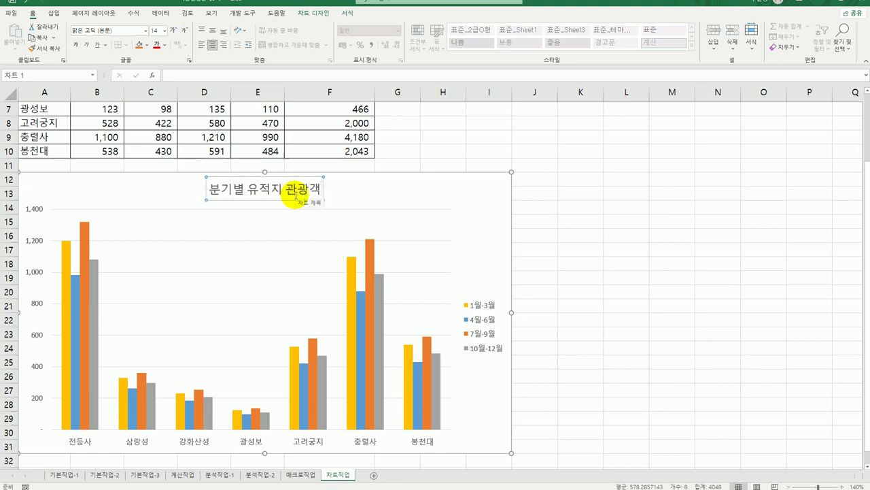
{"action": "type", "text": " 이동현화"}
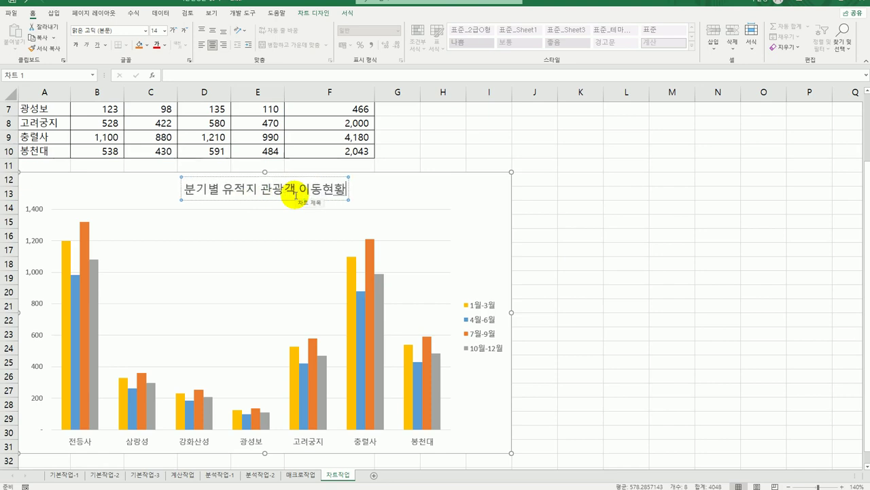
{"action": "key", "text": "Escape"}
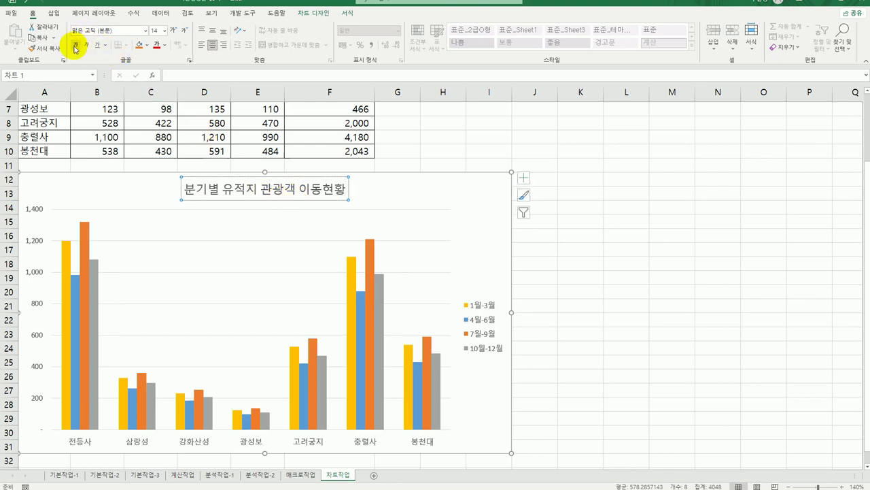
Format the chart title in bold with the 굴림 font at size 14
{"action": "left_click", "coordinate": [74, 46]}
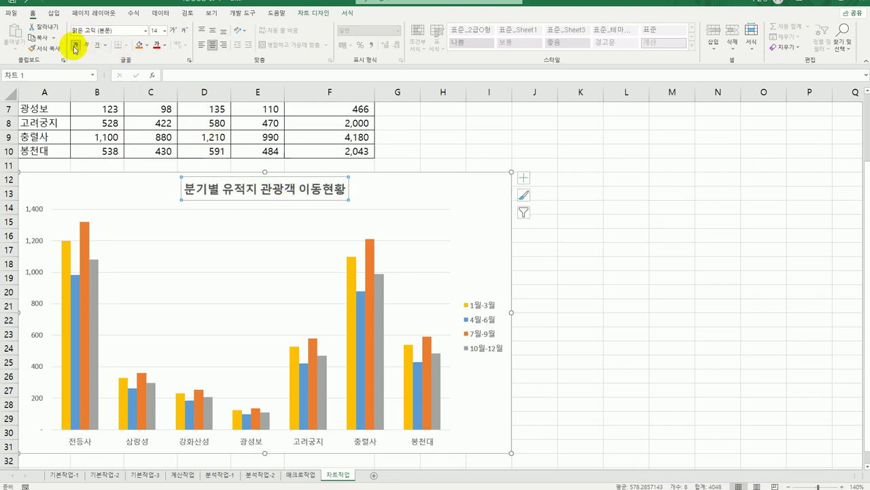
{"action": "left_click", "coordinate": [145, 30]}
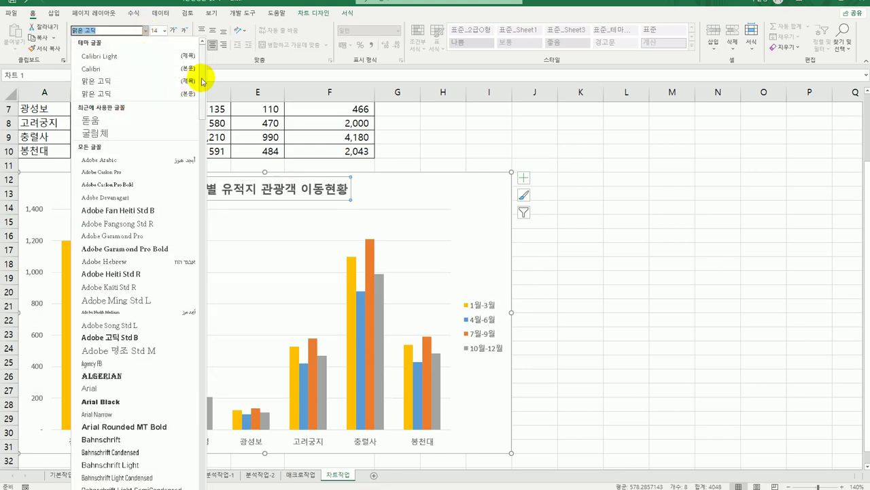
{"action": "left_click_drag", "start_coordinate": [206, 76], "coordinate": [197, 489]}
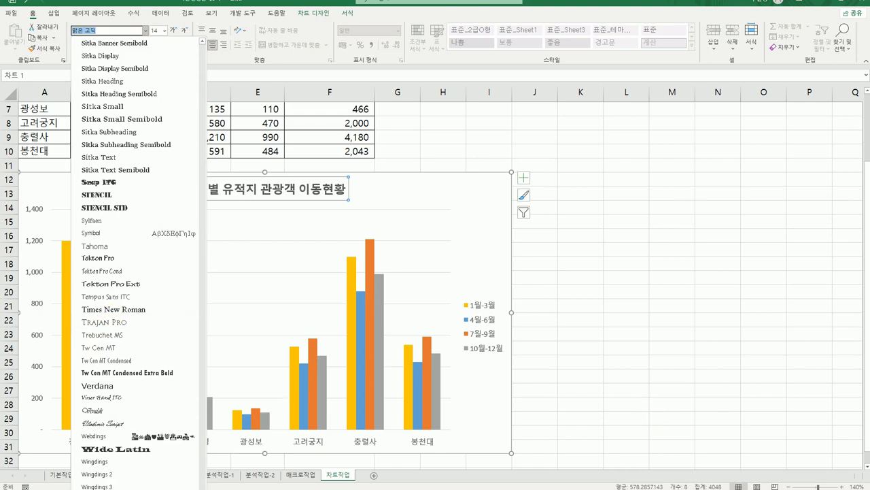
{"action": "scroll", "coordinate": [136, 265], "scroll_direction": "down", "scroll_amount": 10}
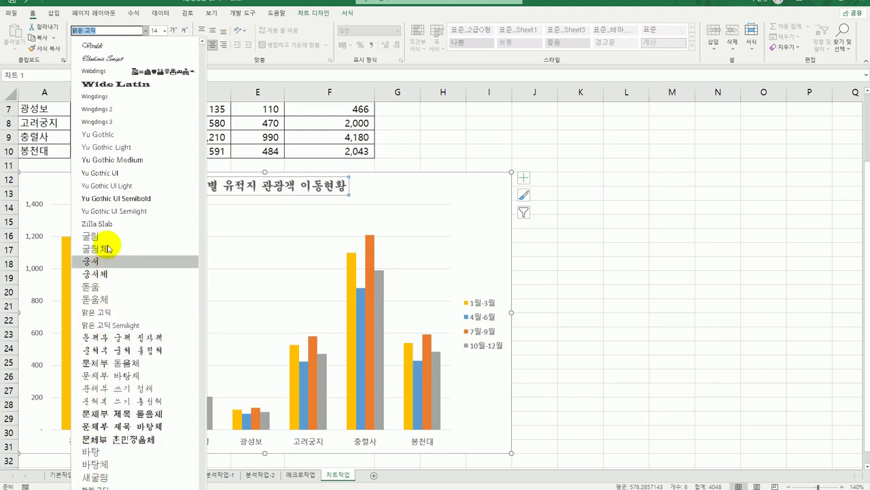
{"action": "left_click", "coordinate": [106, 237]}
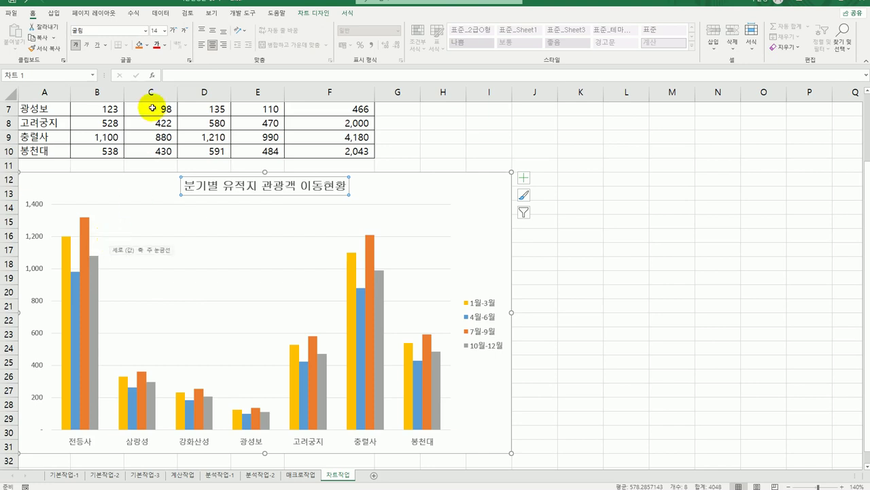
{"action": "left_click", "coordinate": [165, 31]}
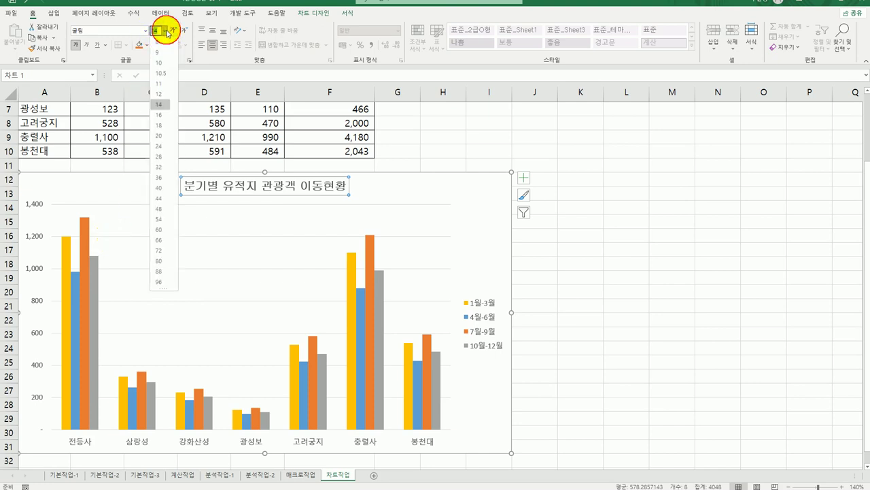
{"action": "left_click", "coordinate": [159, 104]}
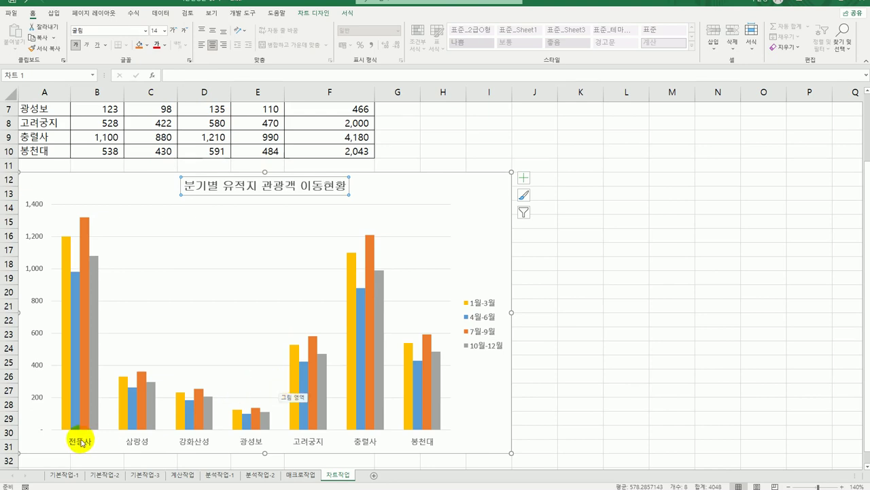
Add a primary vertical axis title to the chart
{"action": "left_click", "coordinate": [523, 178]}
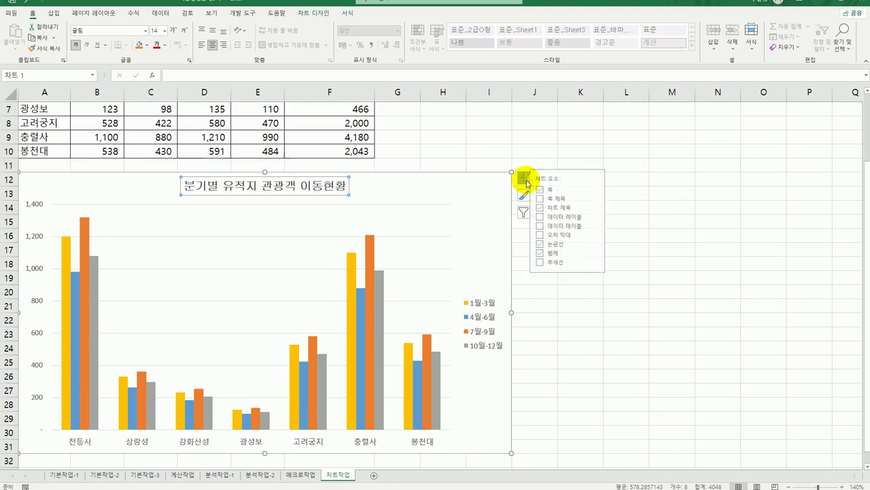
{"action": "left_click", "coordinate": [601, 199]}
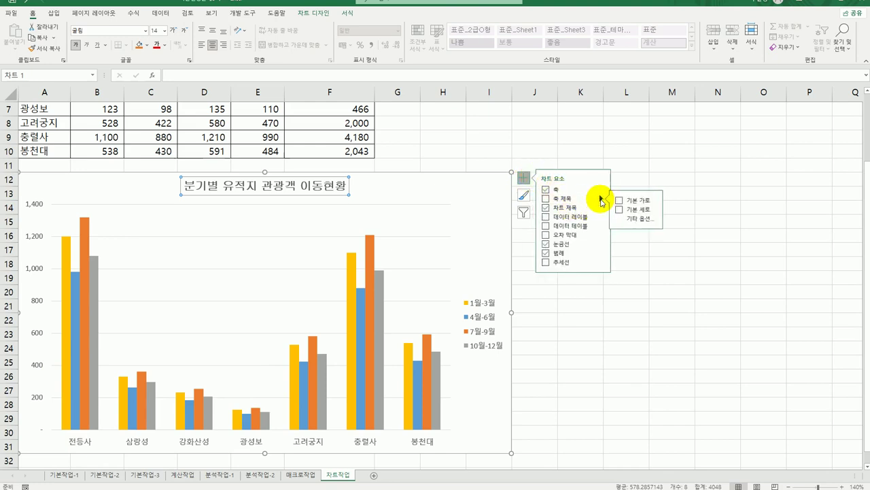
{"action": "left_click", "coordinate": [638, 210]}
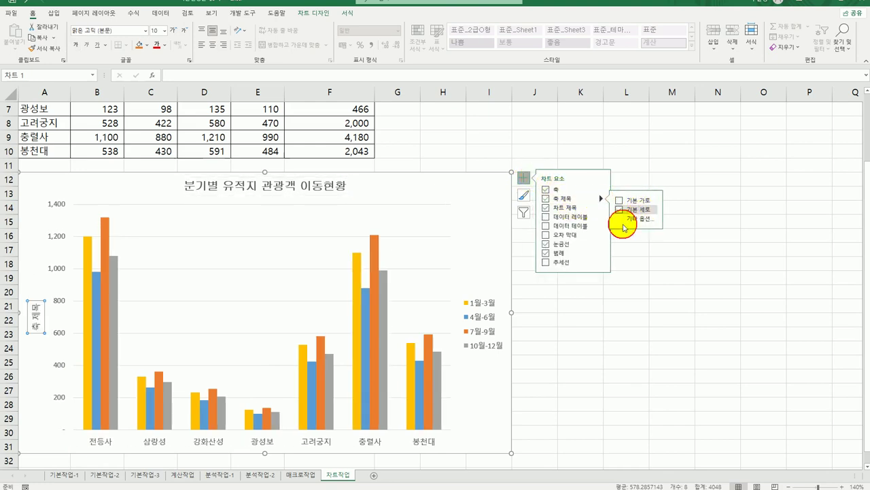
Replace the vertical axis title's placeholder text with 단위:(원)
{"action": "left_click", "coordinate": [33, 308]}
{"action": "left_click_drag", "start_coordinate": [33, 308], "coordinate": [34, 334]}
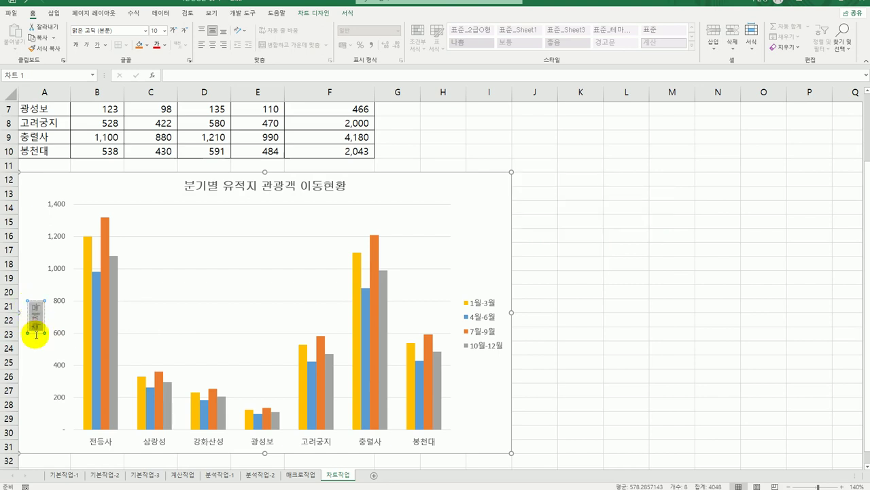
{"action": "type", "text": "ㅁ"}
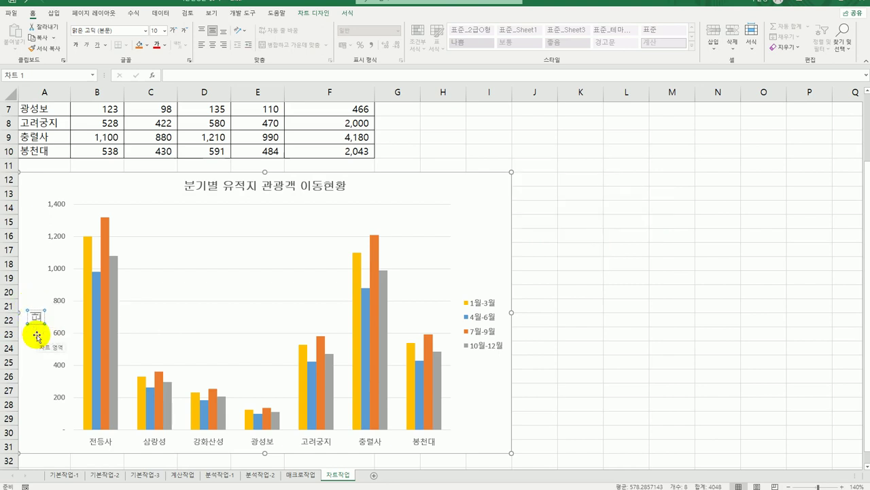
{"action": "type", "text": "위:"}
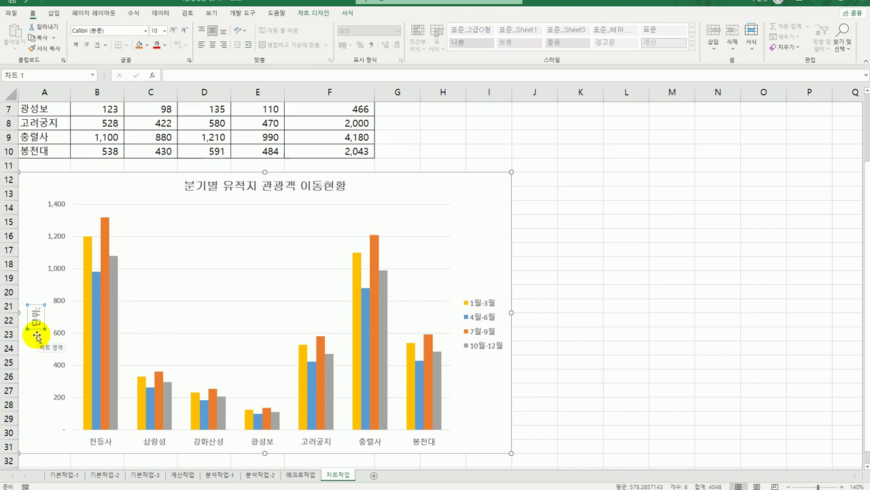
{"action": "type", "text": "명)"}
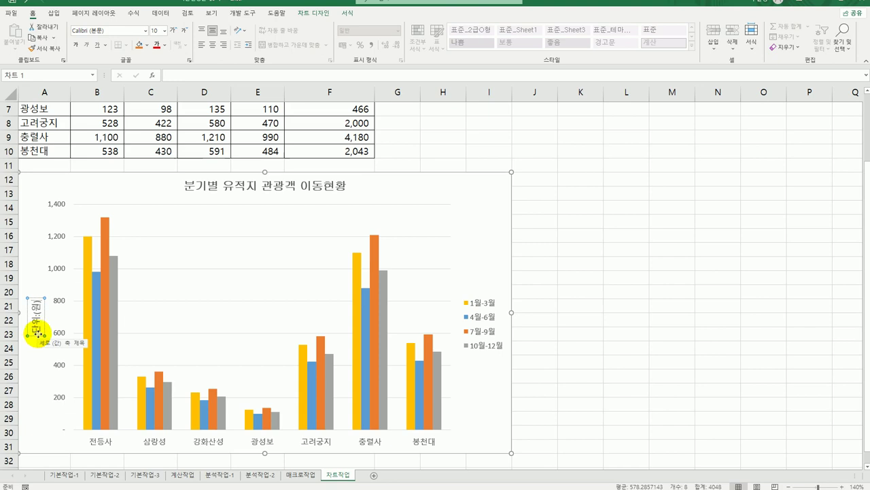
Set the vertical axis title's text direction to 세로
{"action": "left_click", "coordinate": [39, 333]}
{"action": "right_click", "coordinate": [39, 333]}
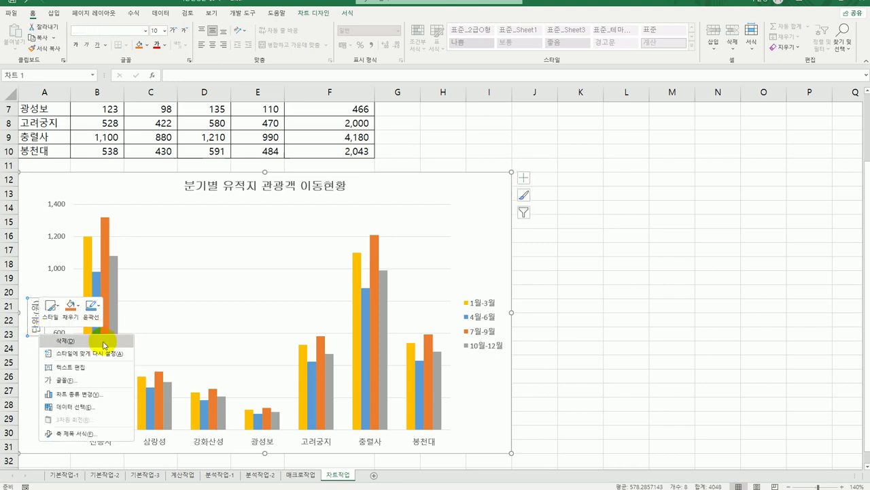
{"action": "left_click", "coordinate": [114, 432]}
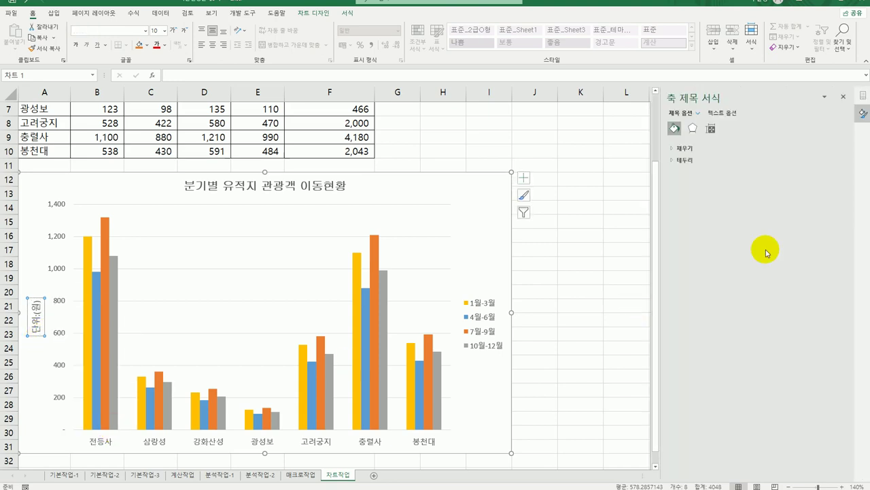
{"action": "left_click", "coordinate": [712, 129]}
{"action": "left_click", "coordinate": [835, 172]}
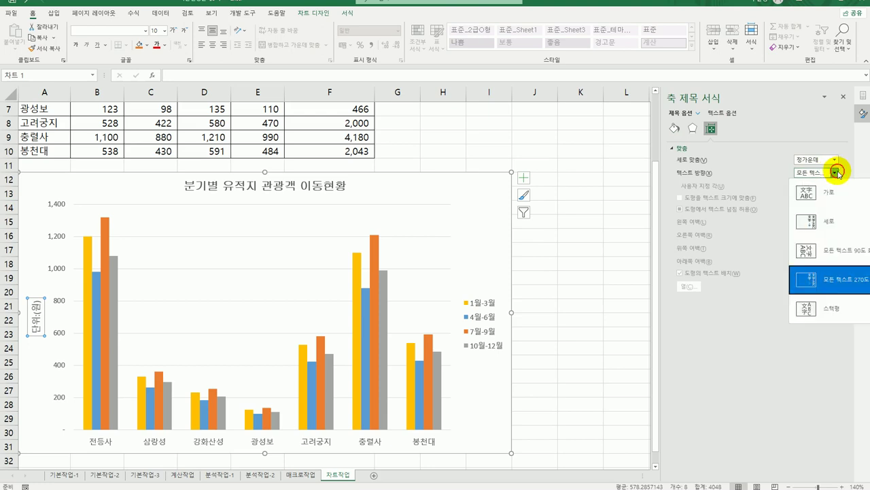
{"action": "left_click", "coordinate": [828, 224]}
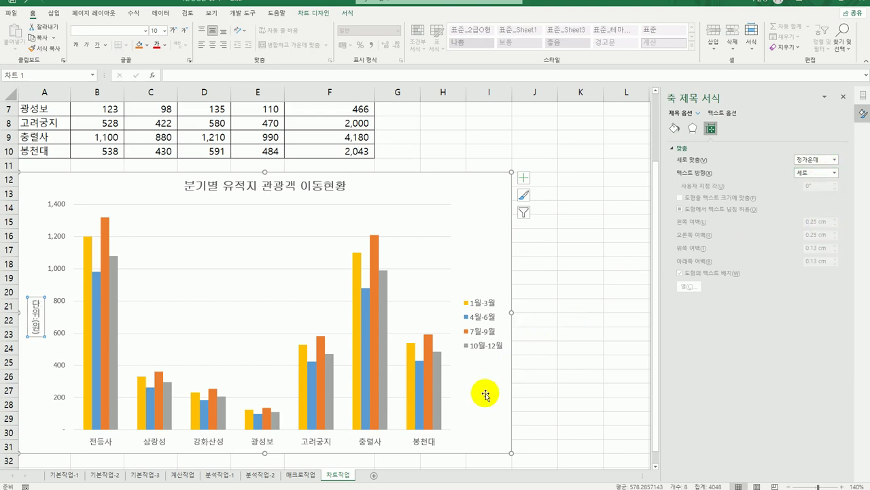
Add a data label to only the 전등사 column of the 7월-9월 series
{"action": "left_click", "coordinate": [106, 252]}
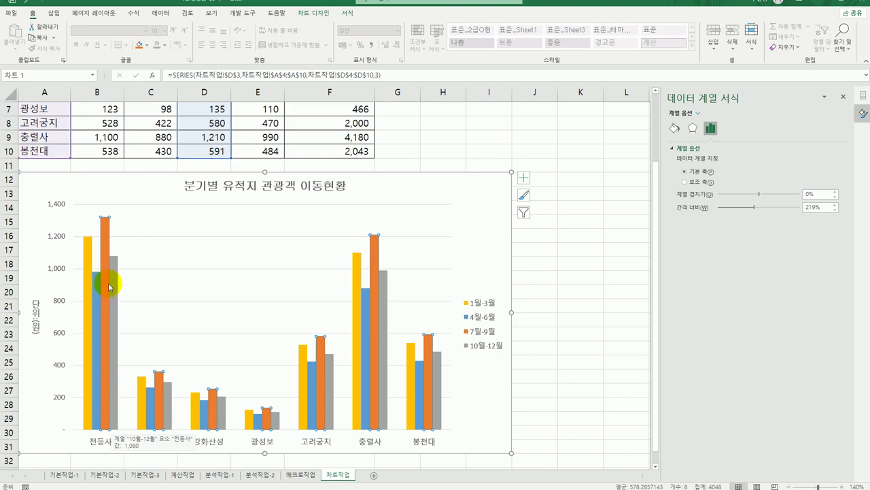
{"action": "left_click", "coordinate": [104, 253]}
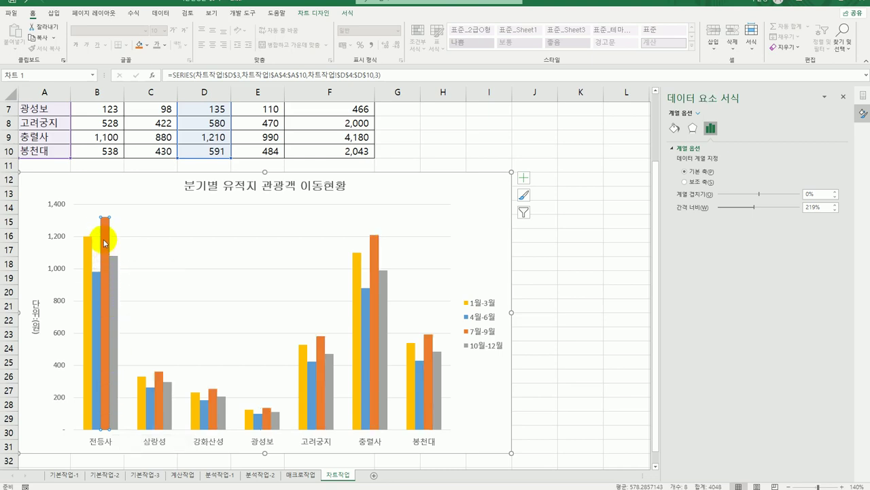
{"action": "right_click", "coordinate": [104, 243]}
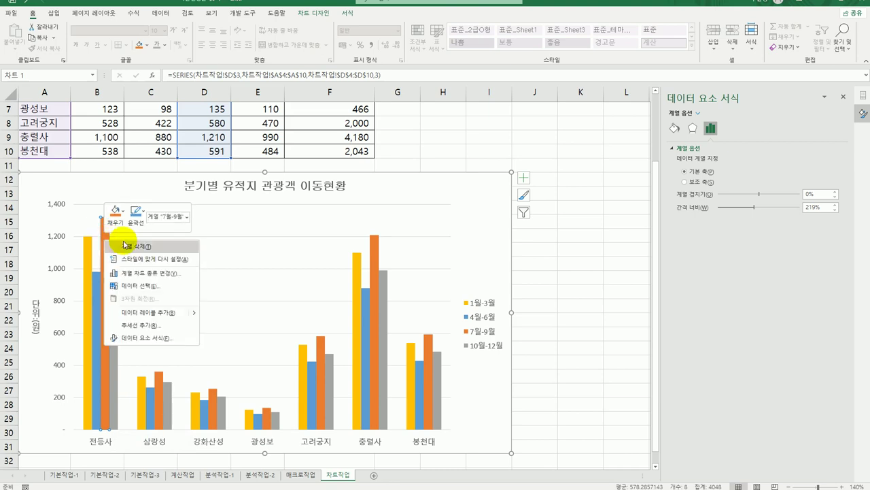
{"action": "left_click", "coordinate": [158, 312]}
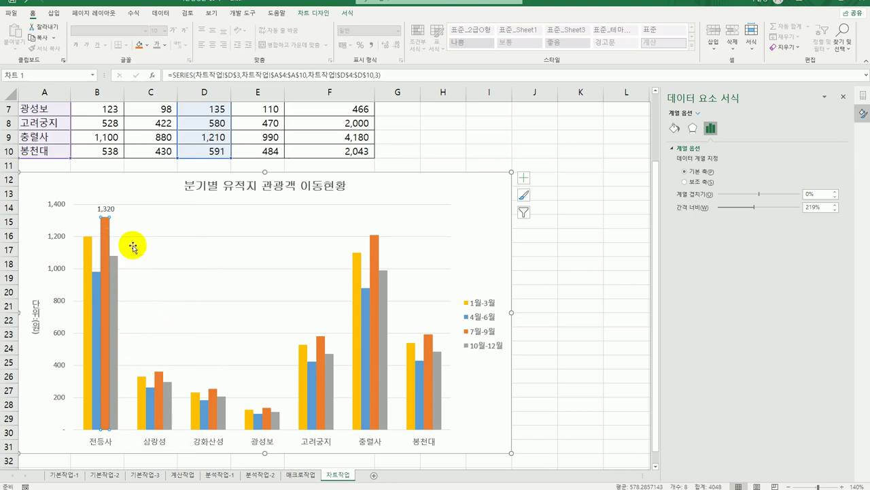
Format the 전등사 data label in bold with the 굴림 font at size 10
{"action": "left_click", "coordinate": [107, 209]}
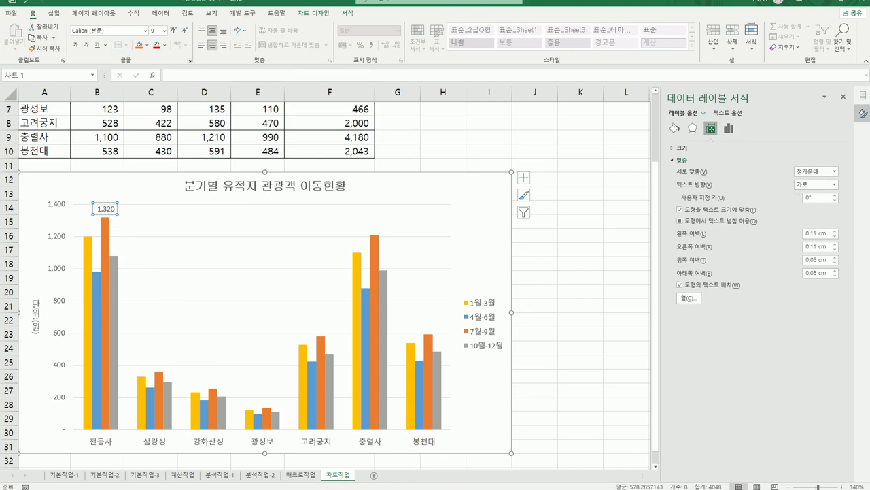
{"action": "left_click", "coordinate": [144, 30]}
{"action": "left_click", "coordinate": [124, 120]}
{"action": "left_click", "coordinate": [75, 45]}
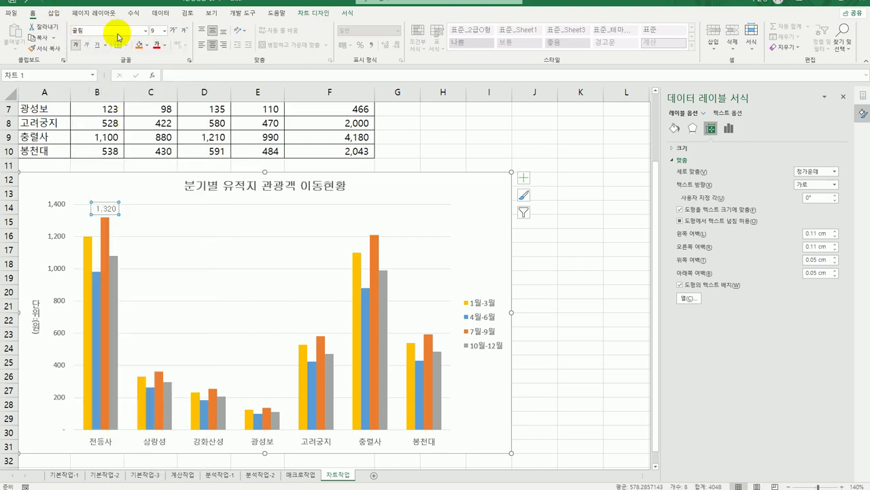
{"action": "left_click", "coordinate": [165, 31]}
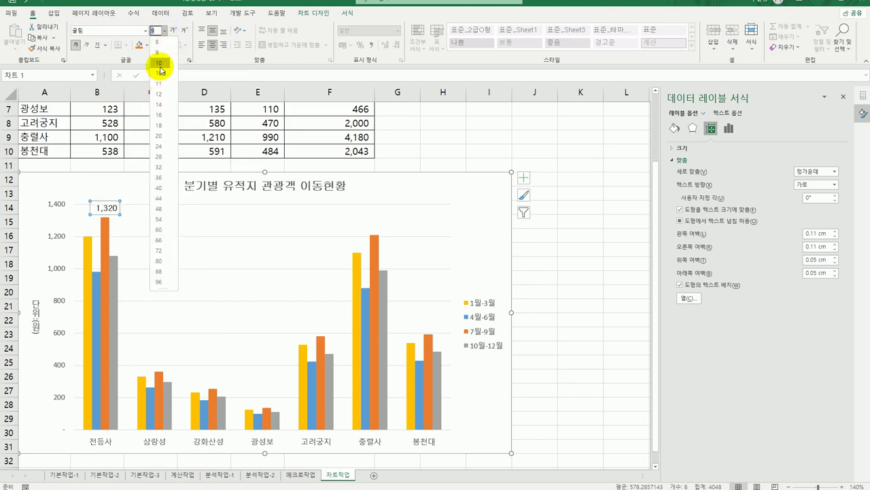
{"action": "left_click", "coordinate": [158, 67]}
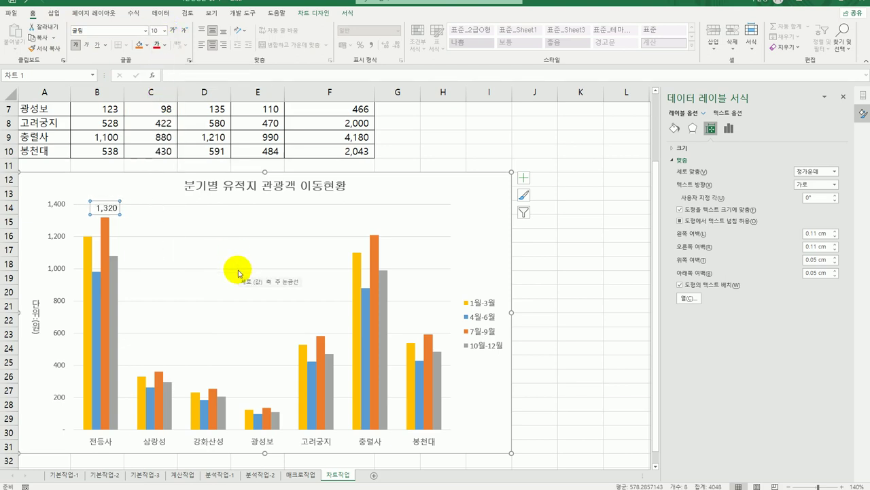
Set the legend position to 위쪽 and apply the first 바깥쪽 shadow preset to the legend
{"action": "left_click", "coordinate": [491, 322]}
{"action": "left_click", "coordinate": [699, 172]}
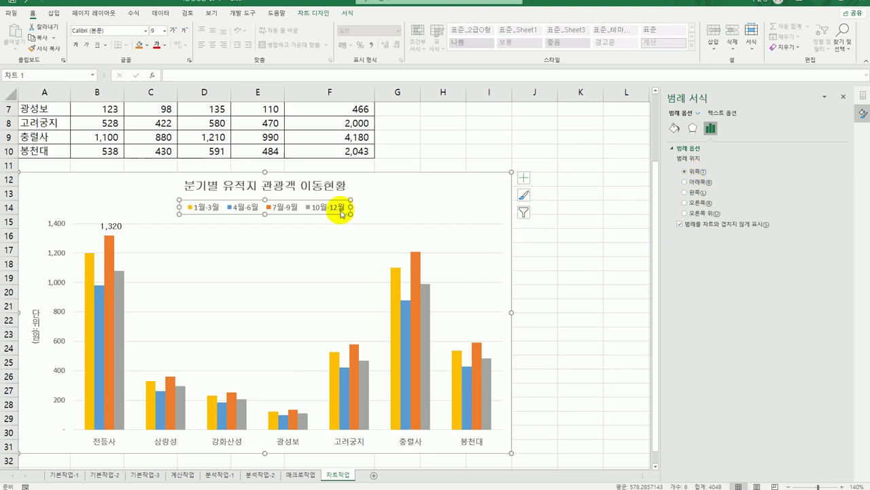
{"action": "left_click", "coordinate": [692, 129]}
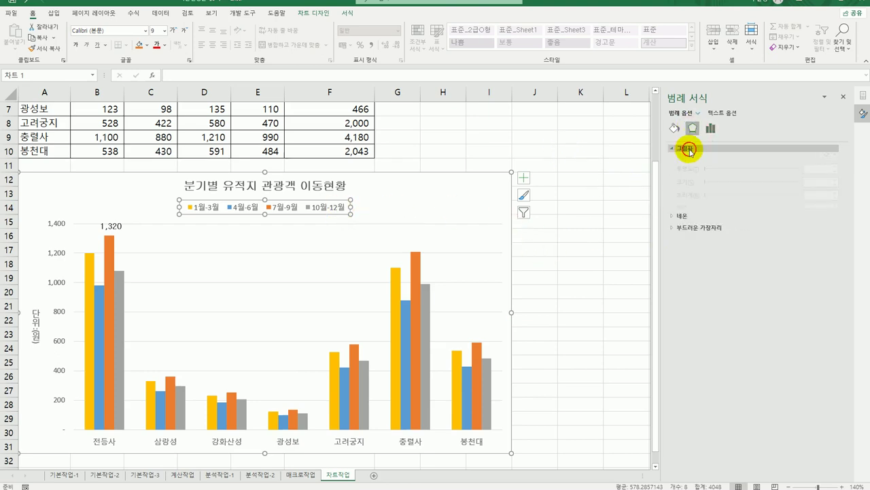
{"action": "left_click", "coordinate": [688, 148]}
{"action": "left_click", "coordinate": [829, 160]}
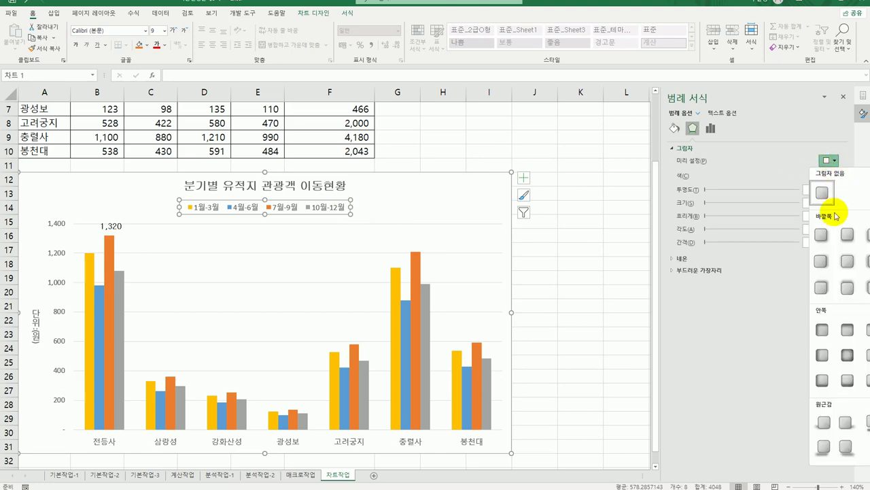
{"action": "left_click", "coordinate": [821, 236]}
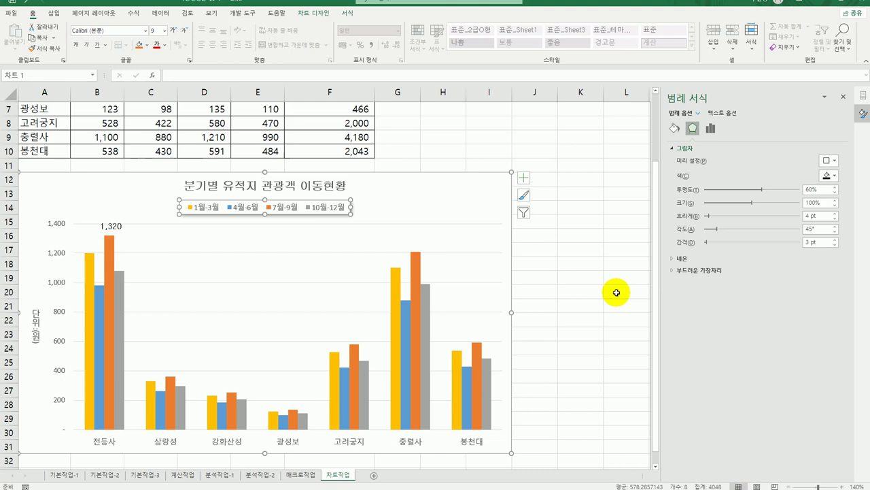
Give the legend a solid white fill and deselect the chart
{"action": "left_click", "coordinate": [674, 128]}
{"action": "left_click", "coordinate": [680, 148]}
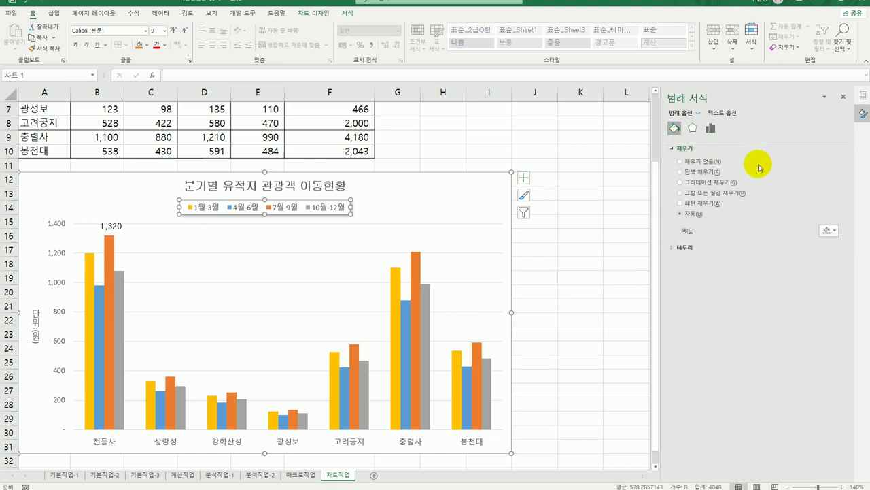
{"action": "left_click", "coordinate": [690, 172]}
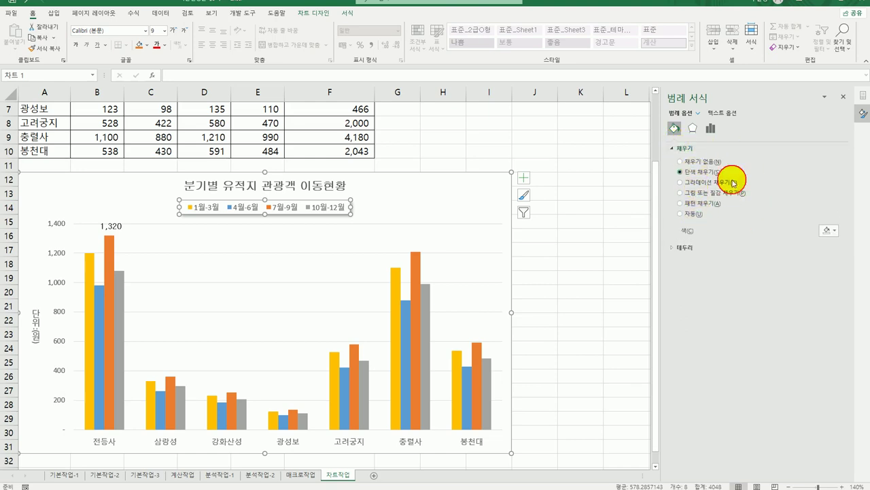
{"action": "left_click", "coordinate": [831, 231]}
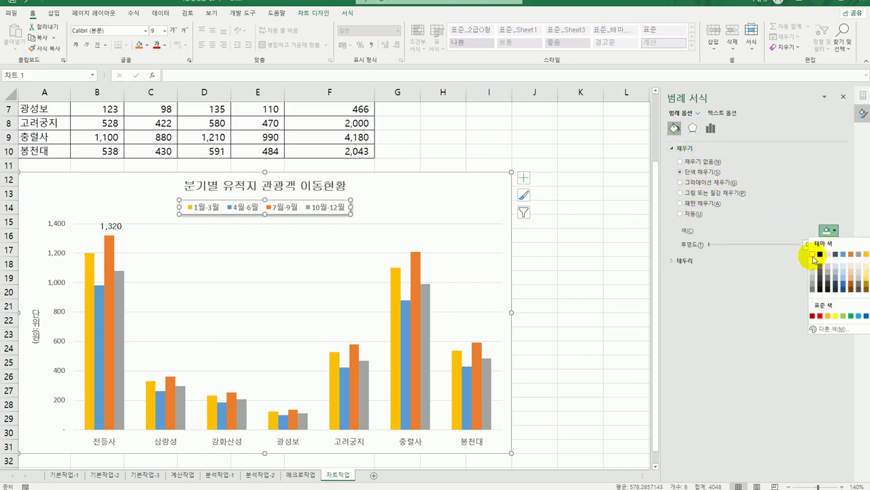
{"action": "left_click", "coordinate": [813, 255]}
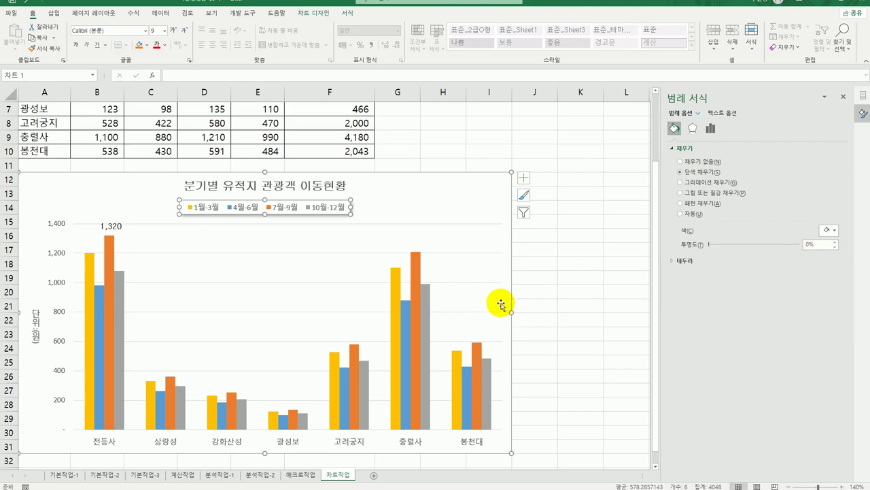
{"action": "left_click", "coordinate": [550, 294]}
{"action": "scroll", "coordinate": [550, 293], "scroll_direction": "down", "scroll_amount": 1}
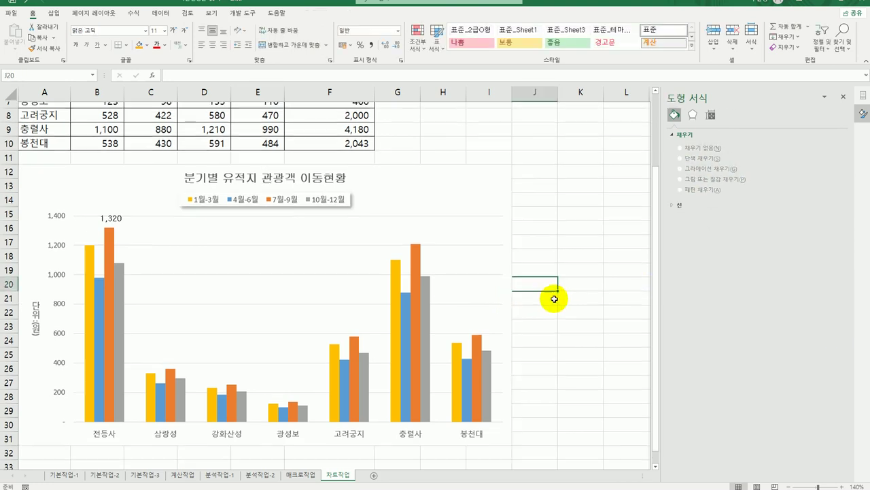